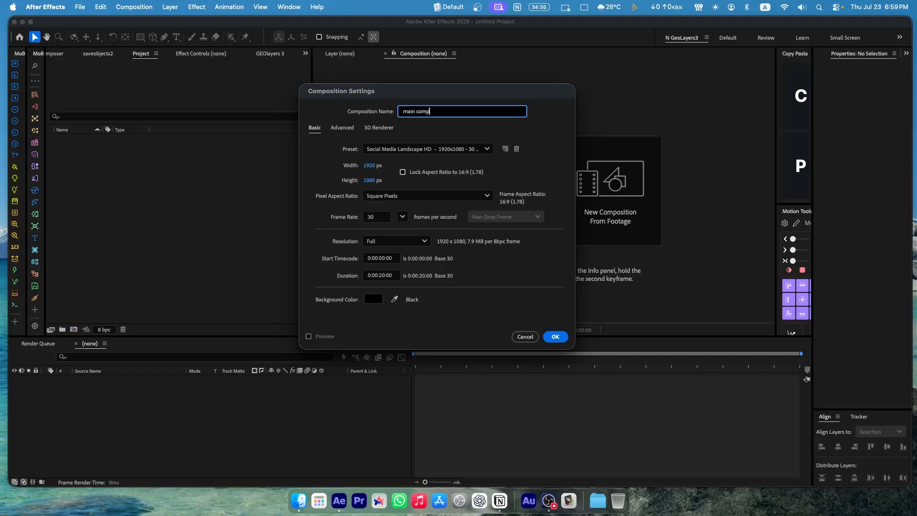
Create the 1920x1080, 30 fps composition named main comp and add a full-frame white solid to it
click(559, 339)
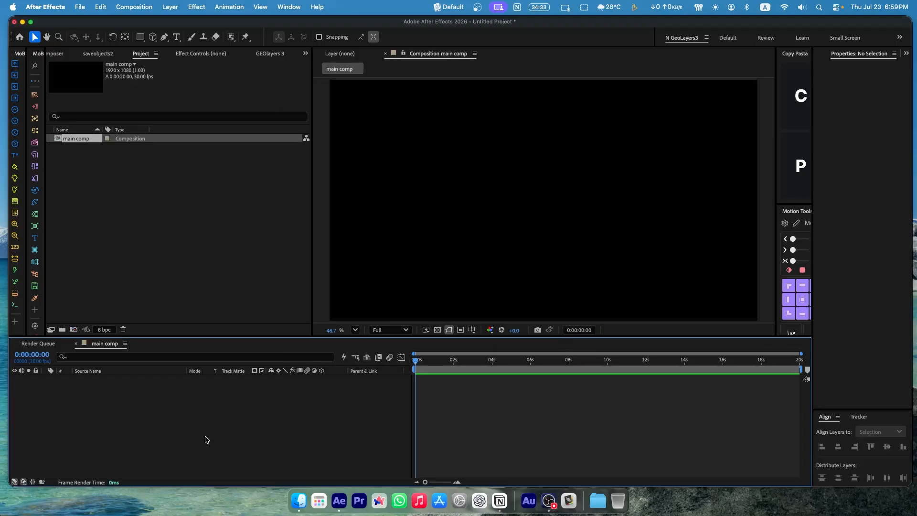
right_click(125, 426)
mouse_move(143, 352)
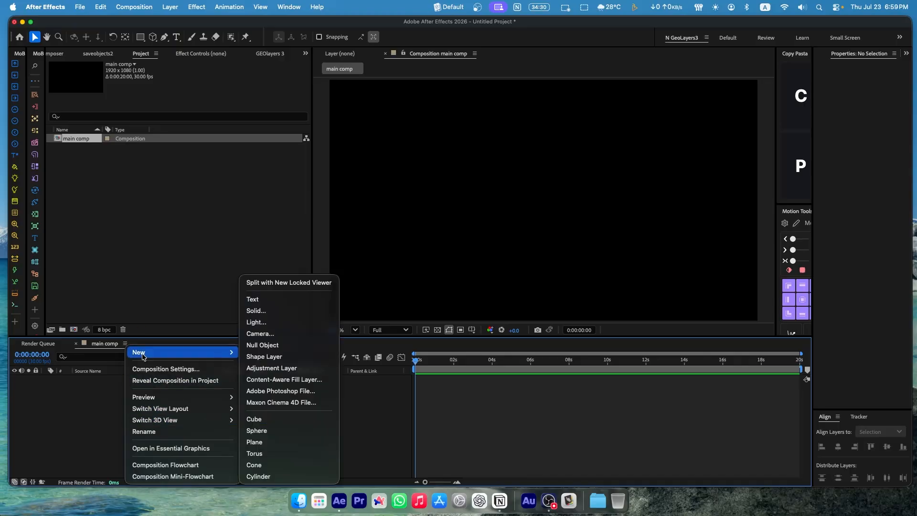
click(270, 311)
key(Return)
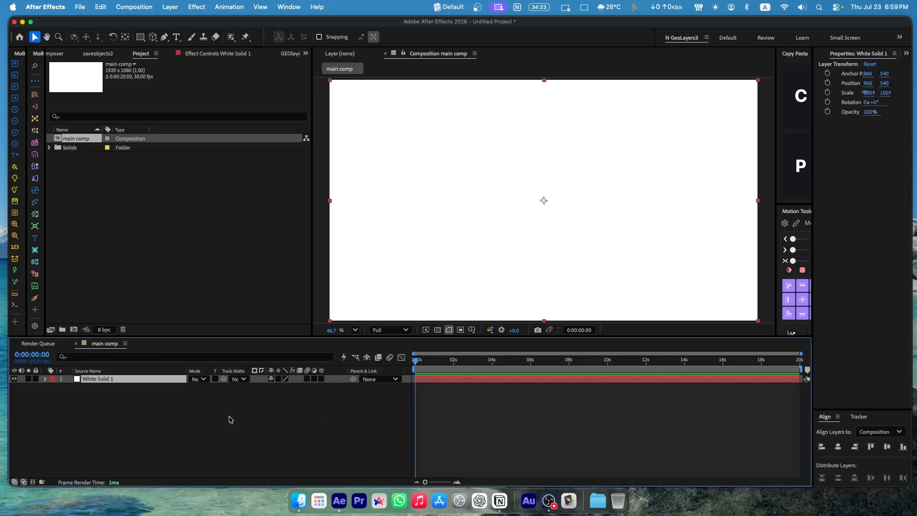
click(229, 420)
Add a text layer with the five-letter name in capitals, in black 200 px Montserrat Black, above the white solid
click(176, 38)
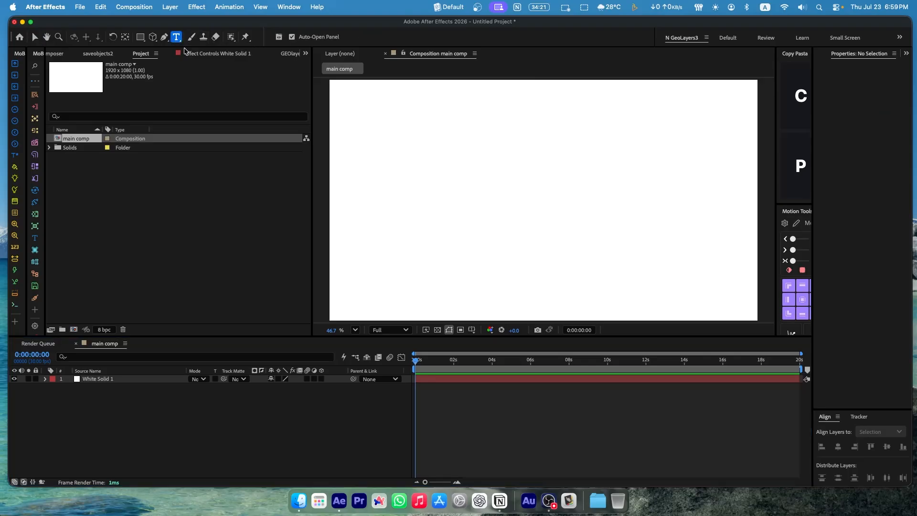
click(451, 191)
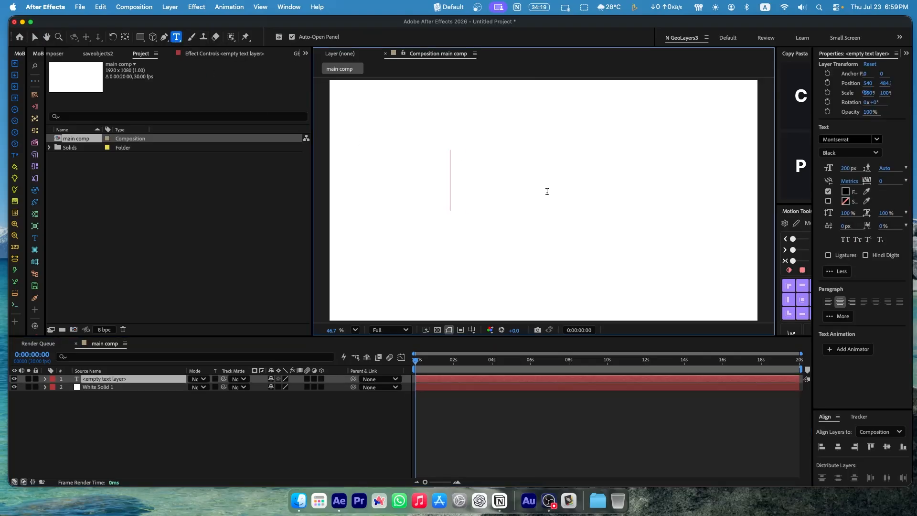
text(NIROB)
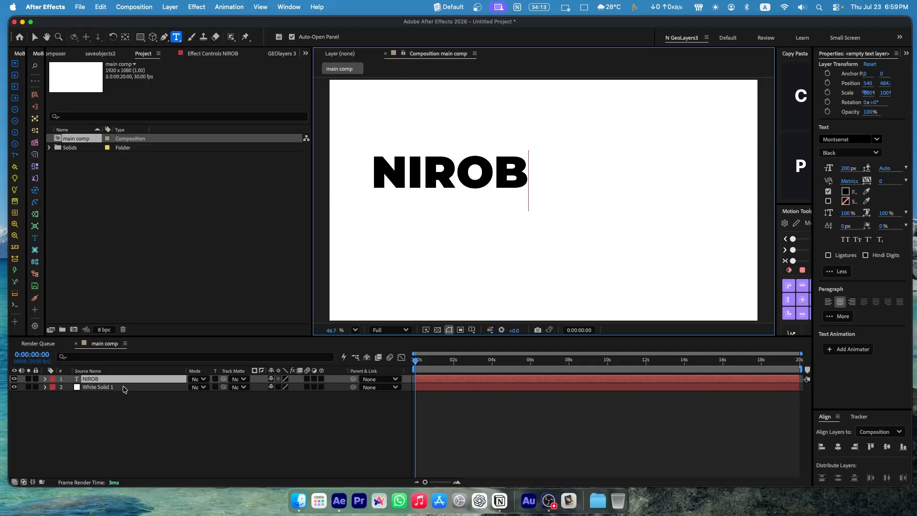
click(148, 432)
Move the text layer's anchor point to the middle of the word and centre the layer horizontally and vertically in the composition
click(134, 380)
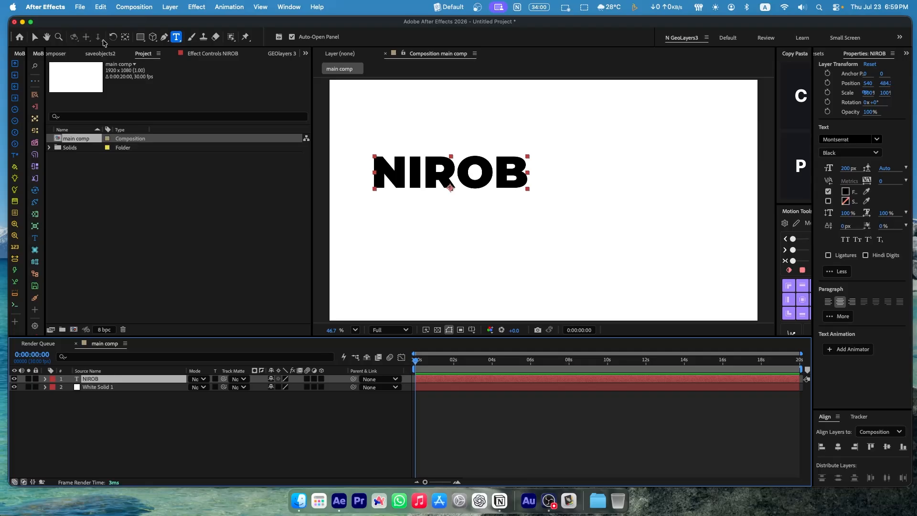
click(126, 37)
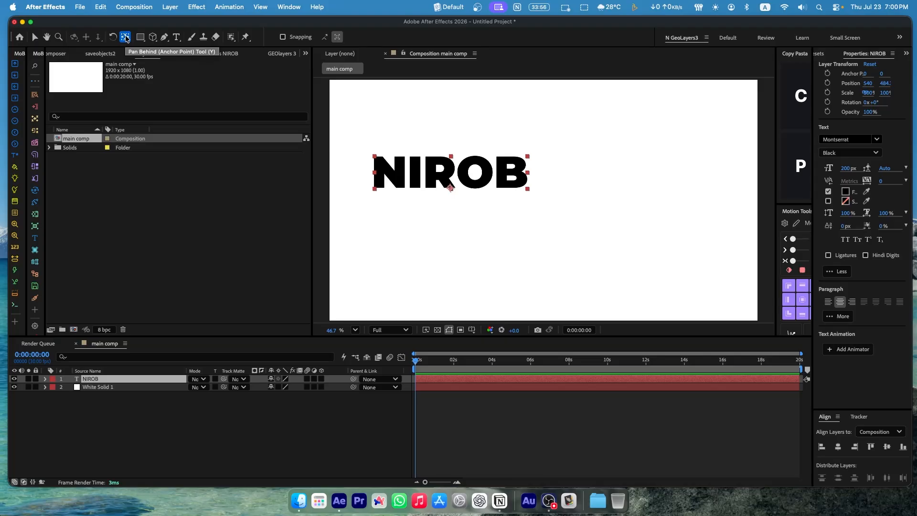
drag(450, 188, 450, 171)
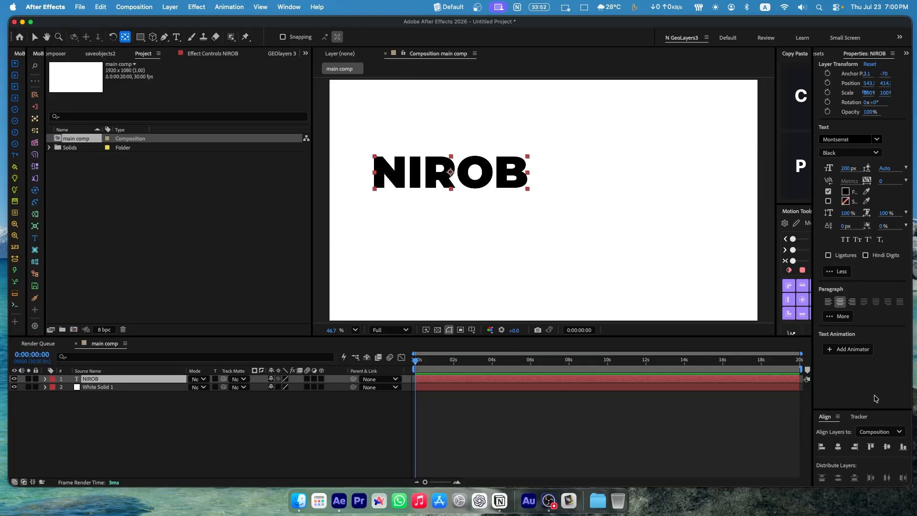
click(838, 446)
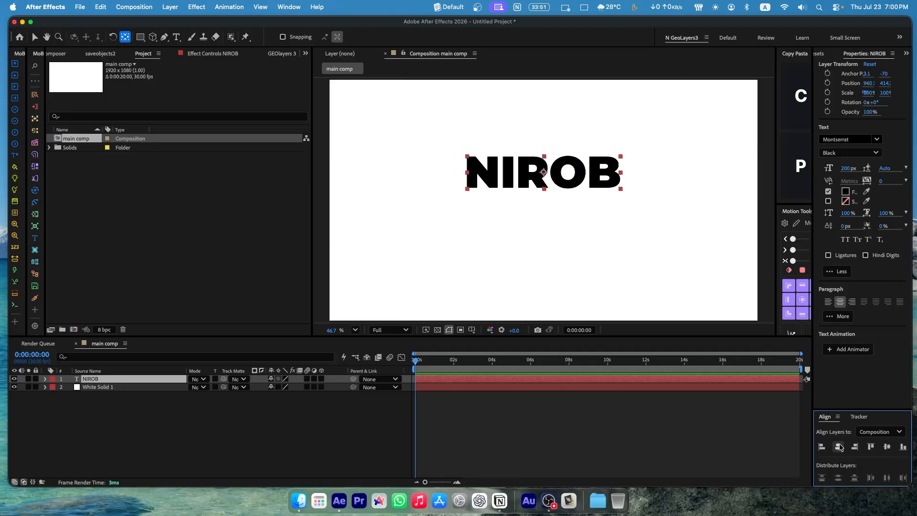
click(886, 446)
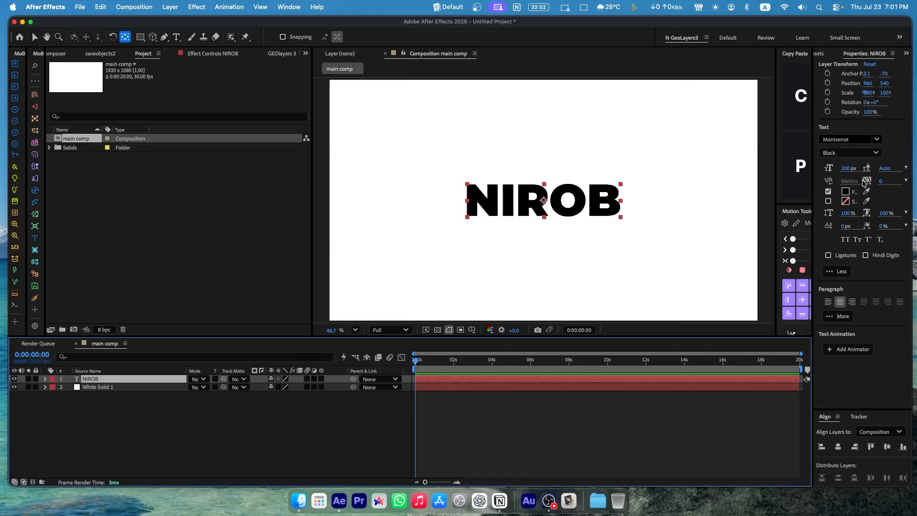
Set the text's tracking to 50 and duplicate the text layer
drag(883, 185, 910, 184)
click(131, 403)
click(113, 379)
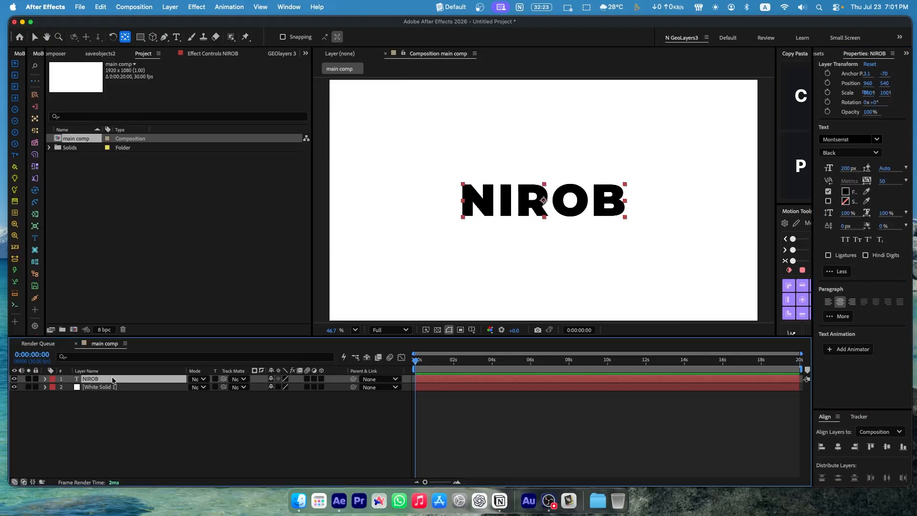
key(super+d)
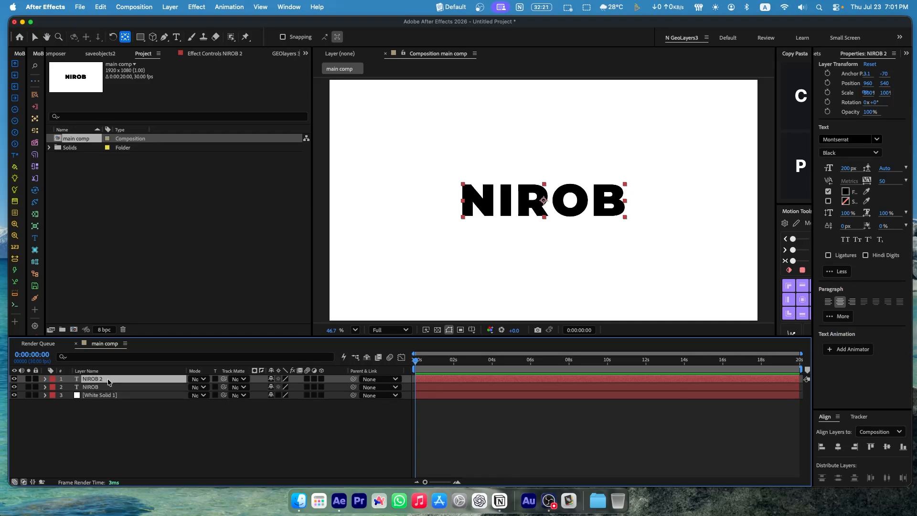
Change the fill colour of the lower, original text layer to red
double_click(107, 379)
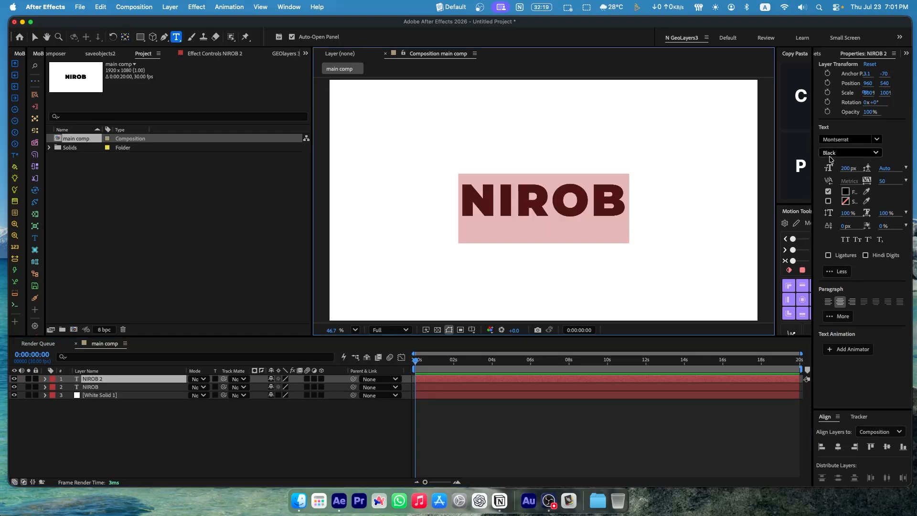
click(124, 387)
double_click(119, 387)
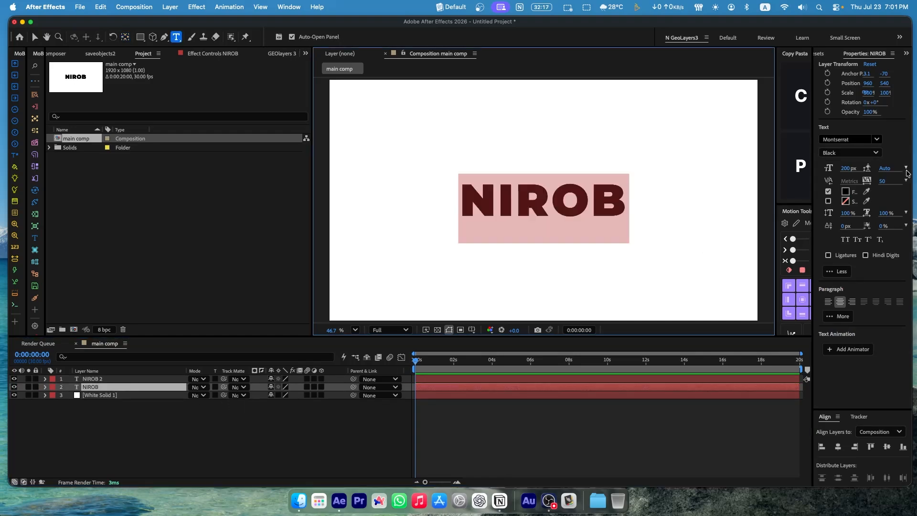
click(846, 192)
drag(74, 207, 133, 185)
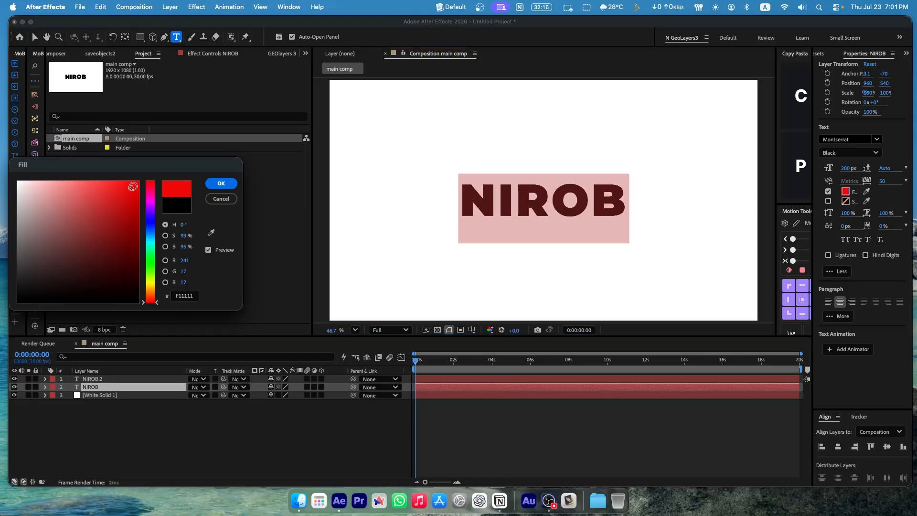
click(221, 183)
click(243, 442)
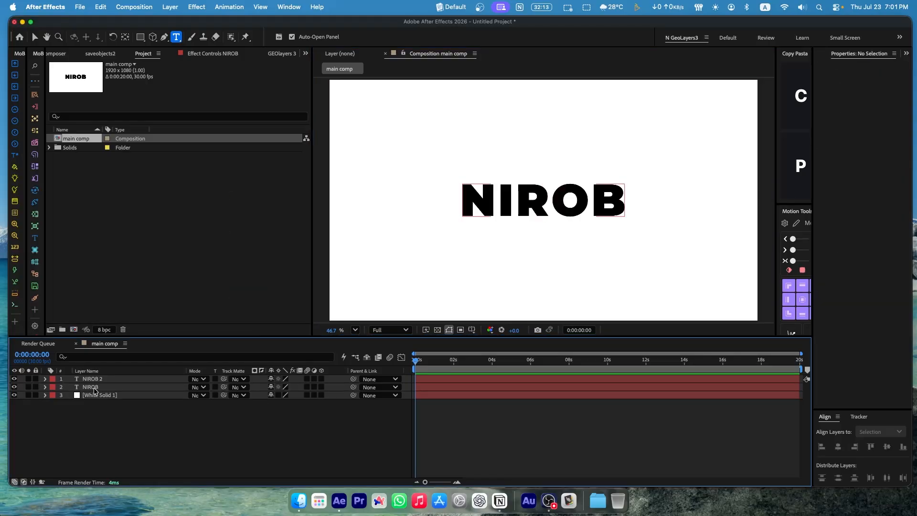
Replace the text of the upper, duplicated layer with the single letter N
click(141, 379)
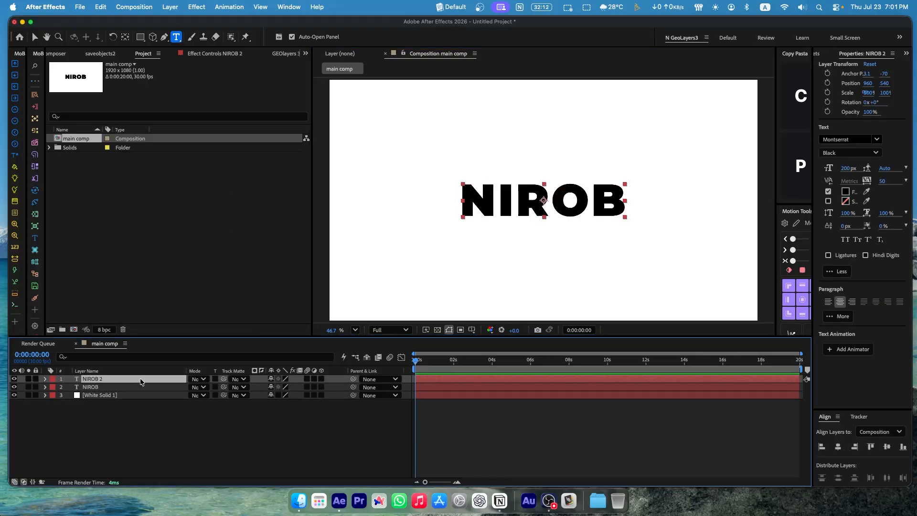
double_click(99, 380)
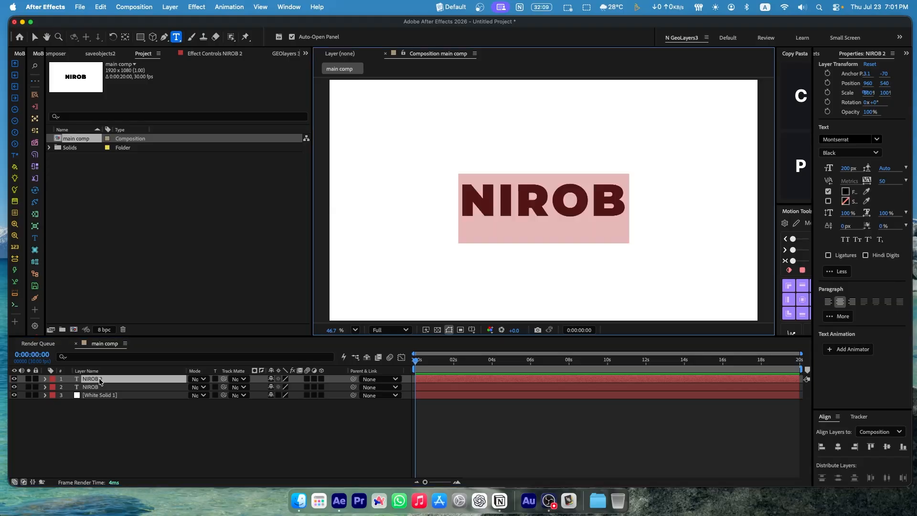
text(N)
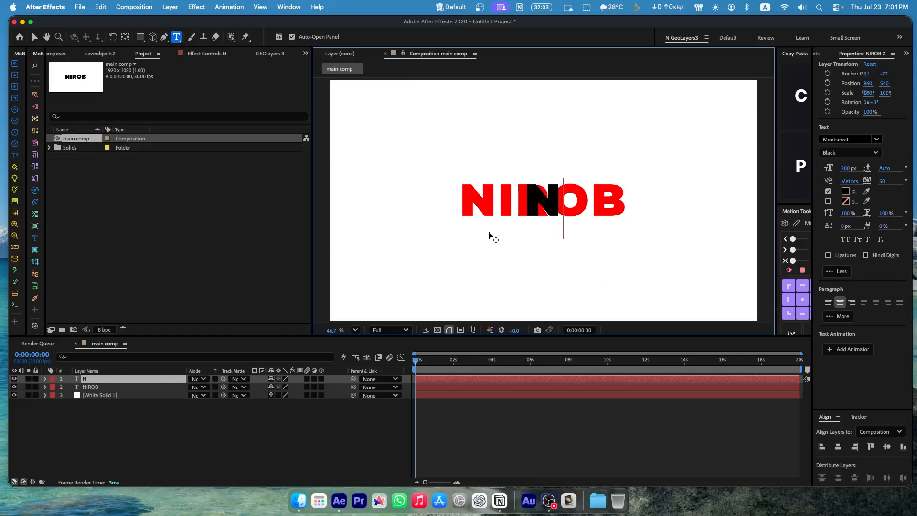
click(128, 379)
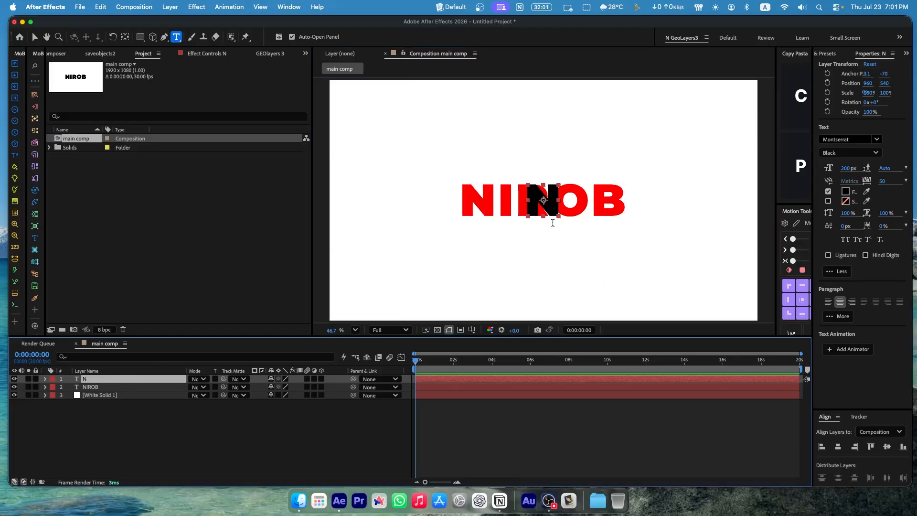
Move the black N so it exactly covers the first letter of the red word
key(v)
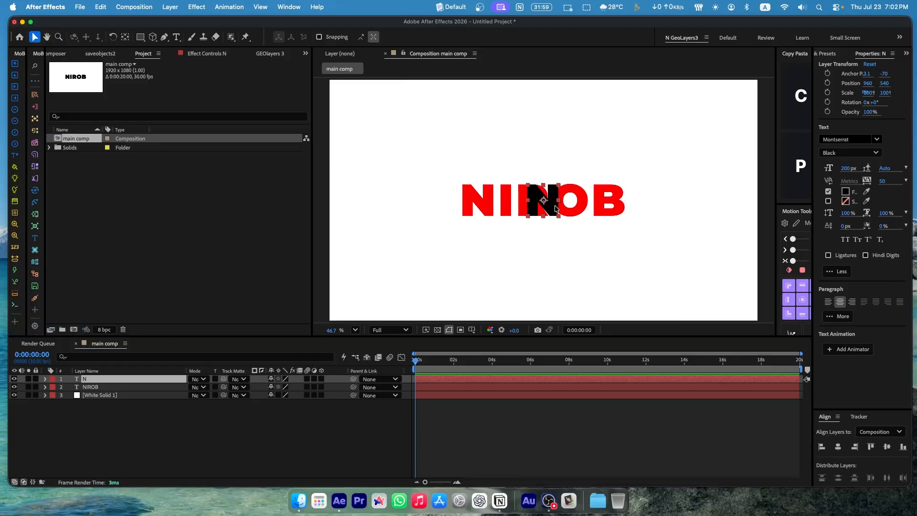
drag(547, 206, 484, 209)
scroll(485, 209, up, 5)
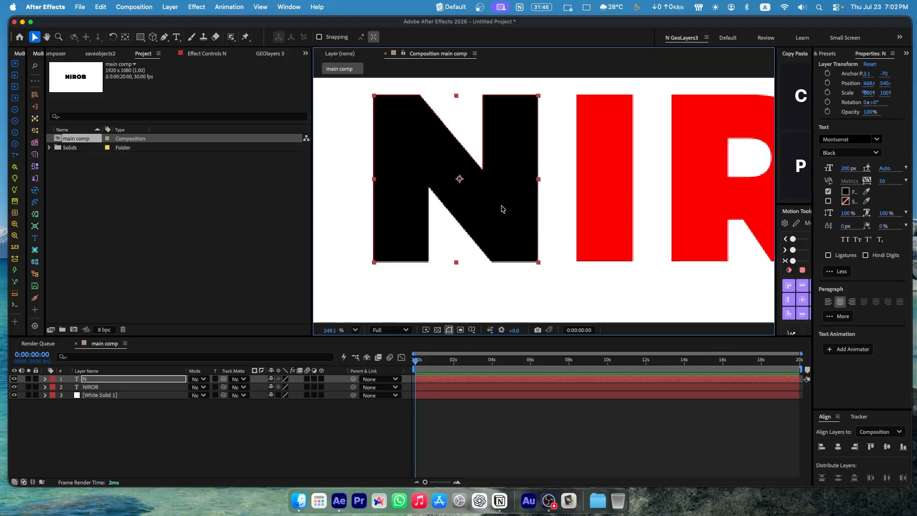
scroll(502, 209, down, 5)
click(395, 424)
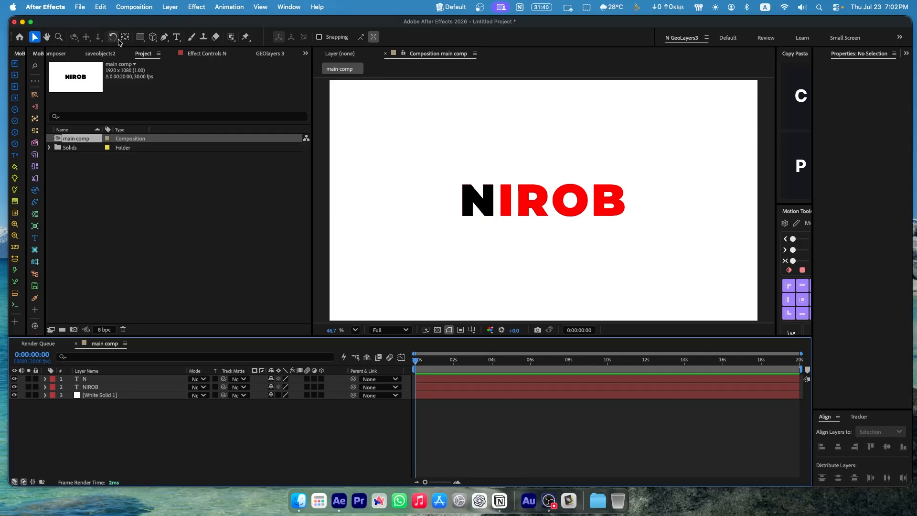
Draw a small pentagon with an outer radius of about 49 beside the start of the word and remove its stroke
mouse_move(140, 37)
mouse_down()
mouse_move(173, 75)
mouse_move(187, 70)
mouse_up()
drag(423, 194, 432, 203)
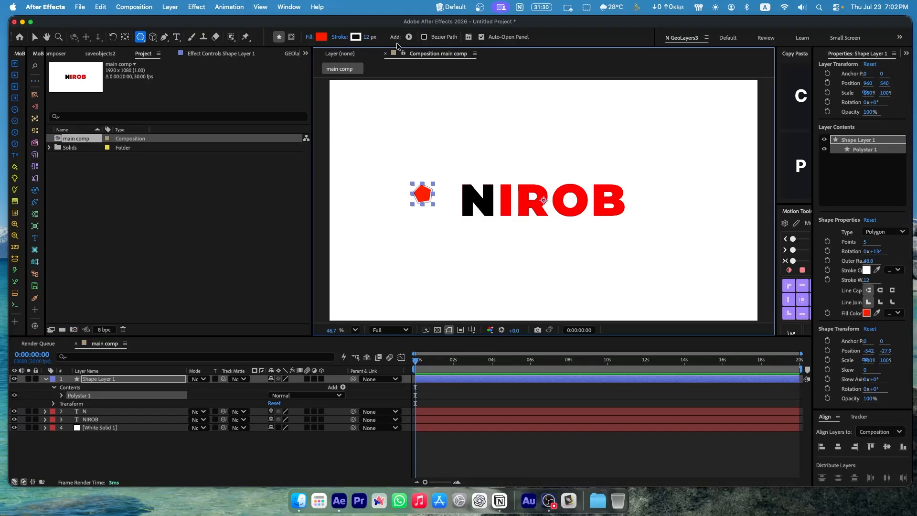
click(340, 37)
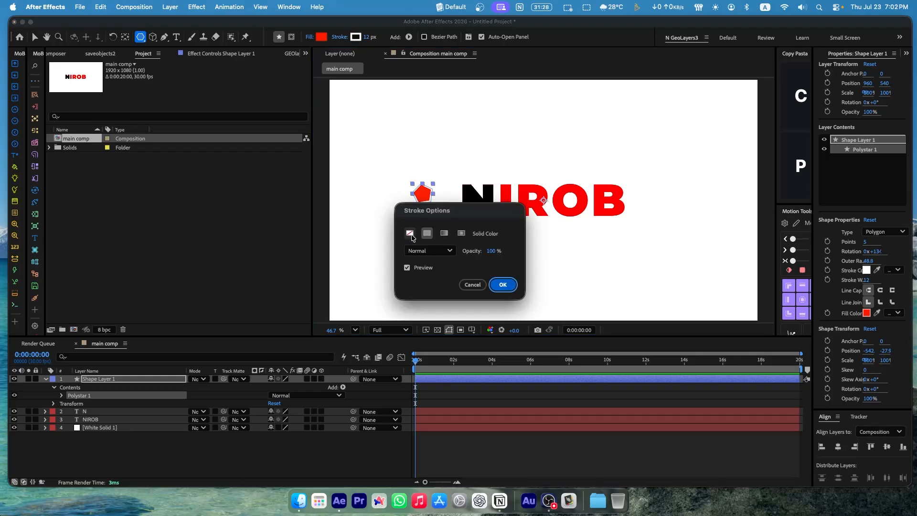
click(410, 234)
click(503, 285)
Set the pentagon's fill colour to black (000000)
click(320, 40)
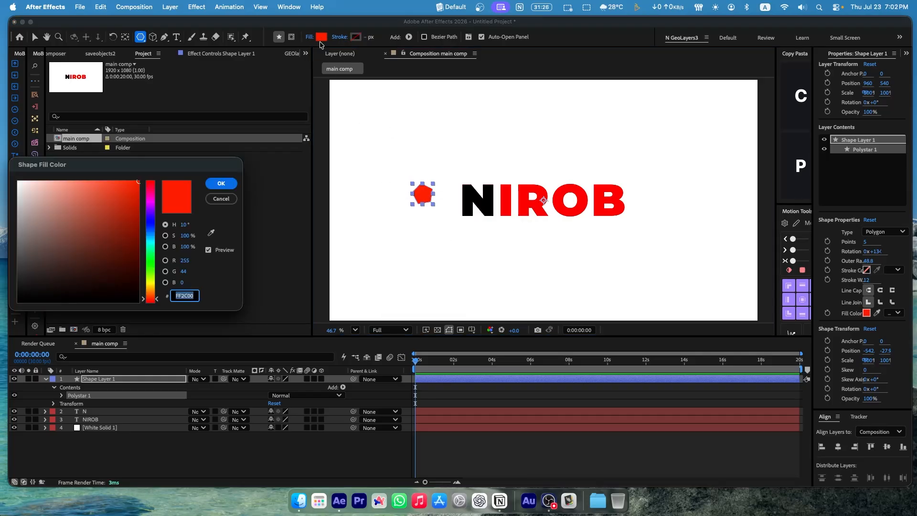
mouse_move(114, 206)
mouse_down()
mouse_move(96, 288)
mouse_move(17, 303)
mouse_up()
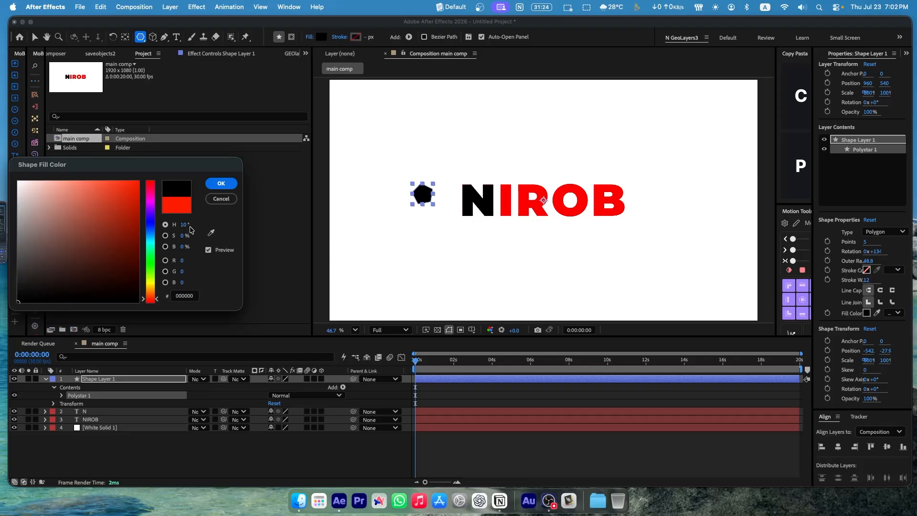
click(221, 183)
click(133, 386)
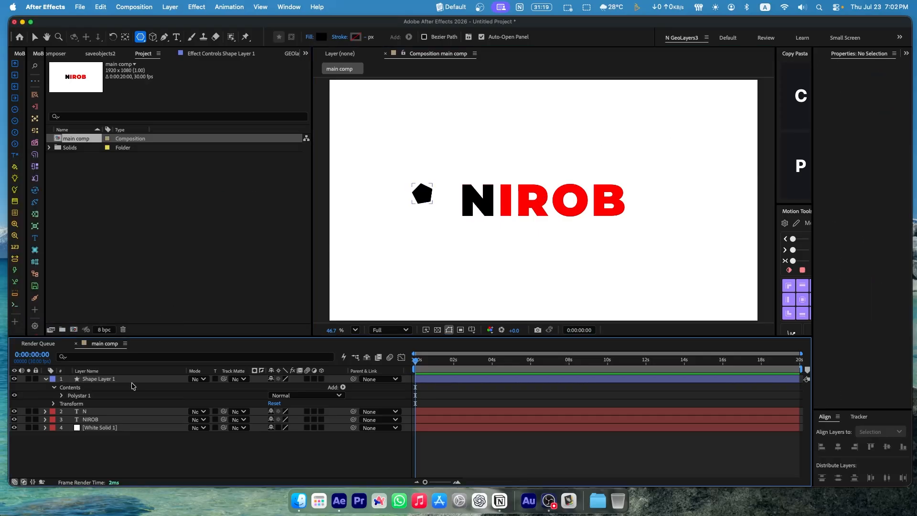
Centre the pentagon shape layer's anchor point on the shape with the Pan Behind tool
click(135, 380)
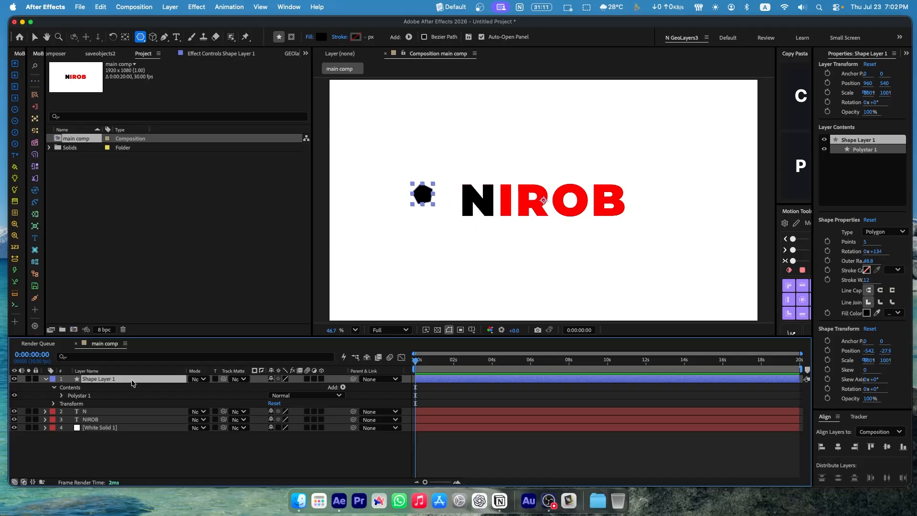
click(125, 37)
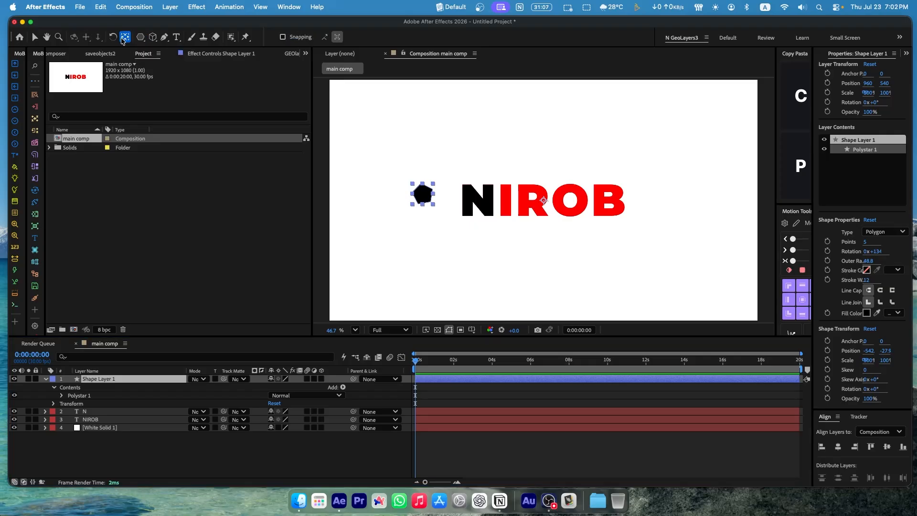
double_click(125, 37)
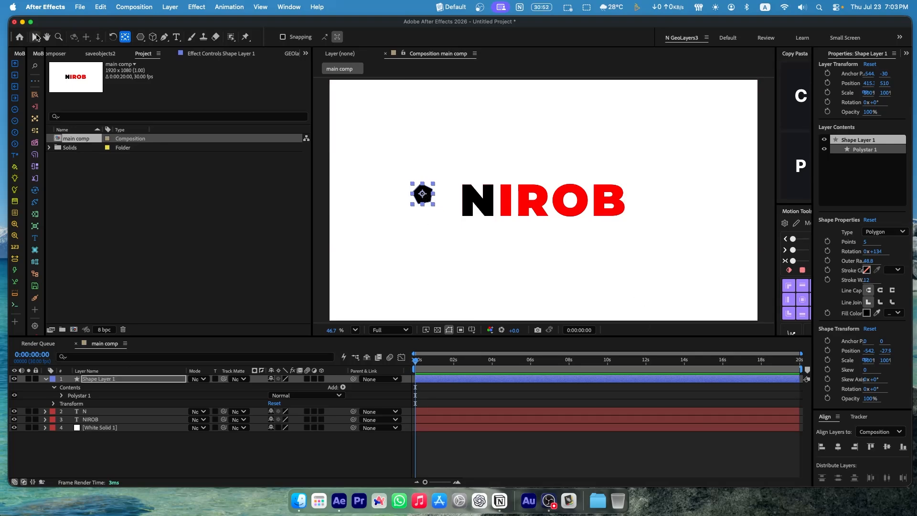
Move the pentagon onto the centre of the black N
click(34, 36)
drag(428, 204, 501, 185)
click(476, 145)
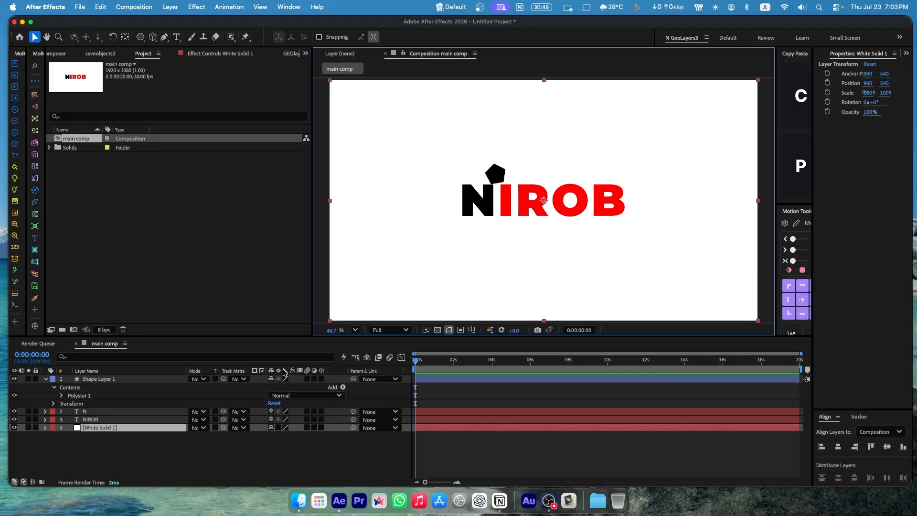
click(130, 381)
drag(499, 178, 484, 205)
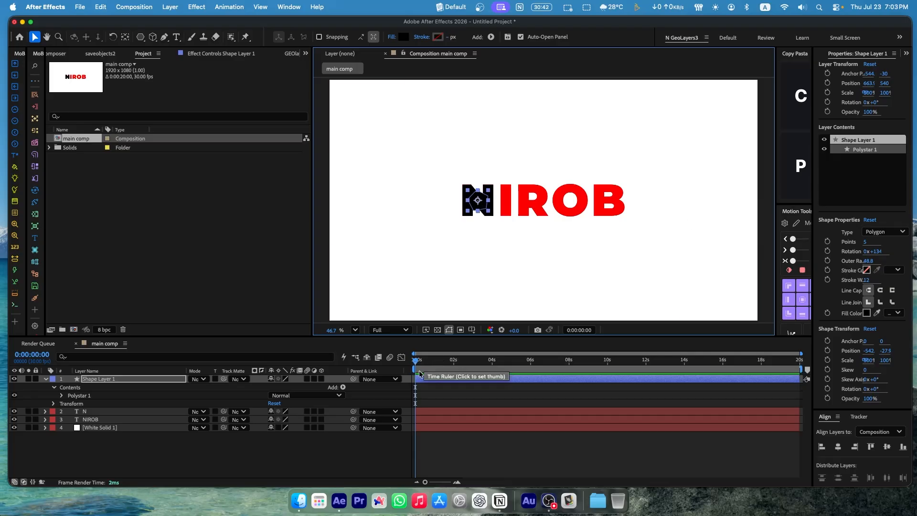
drag(426, 483, 445, 485)
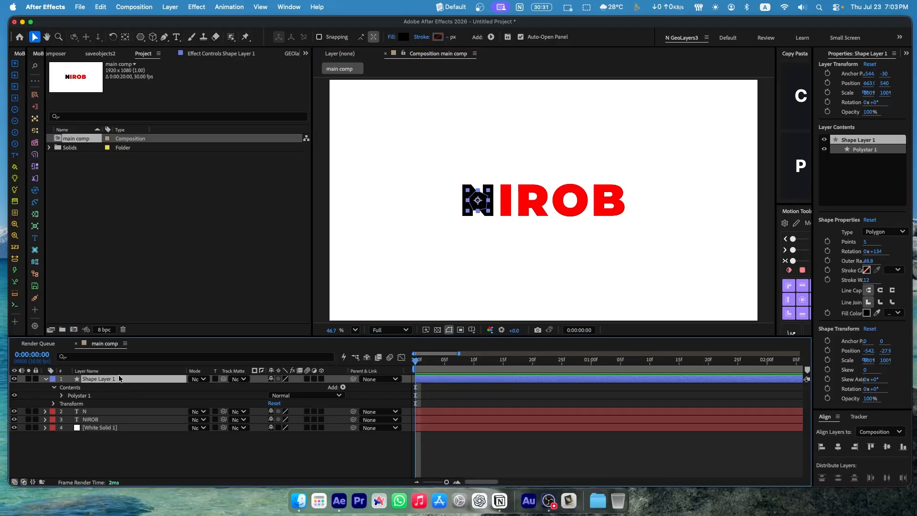
Start position keyframes for the pentagon at frame 0 and lower it to about 662, 612 at frame 5
key(p)
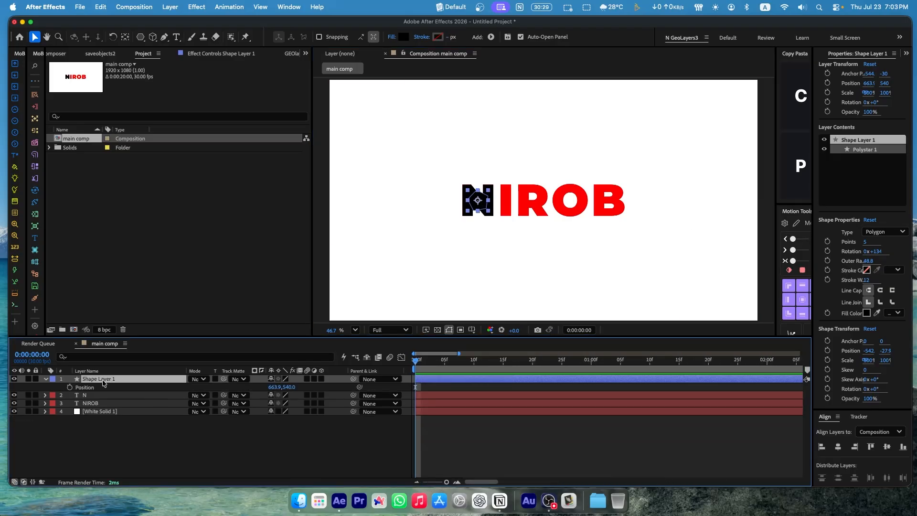
click(70, 387)
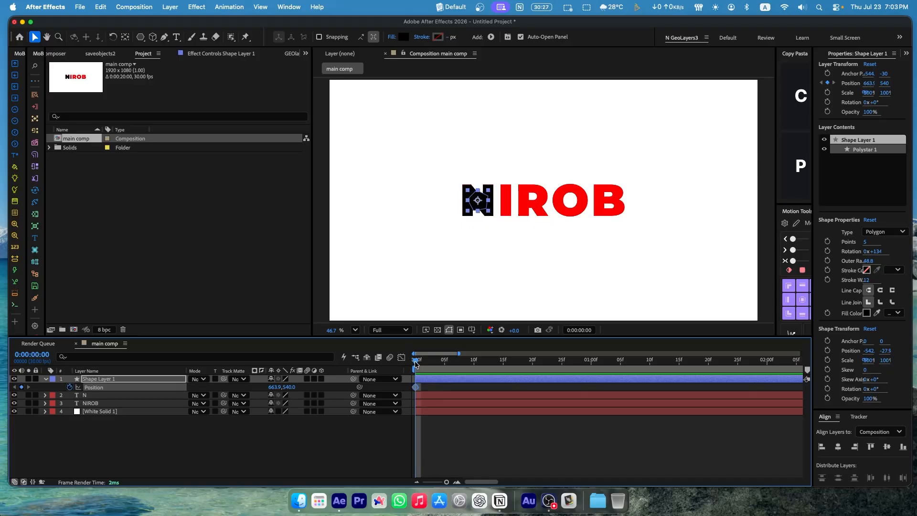
drag(415, 364, 443, 362)
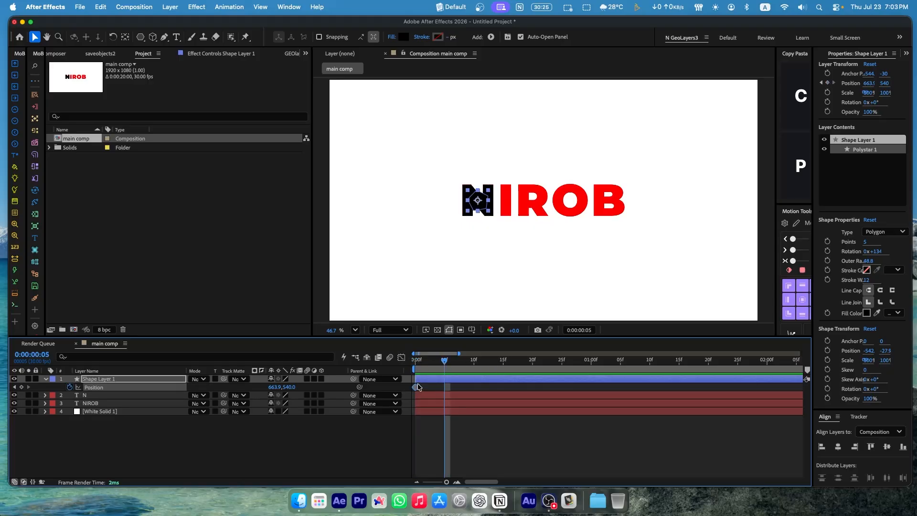
key(Home)
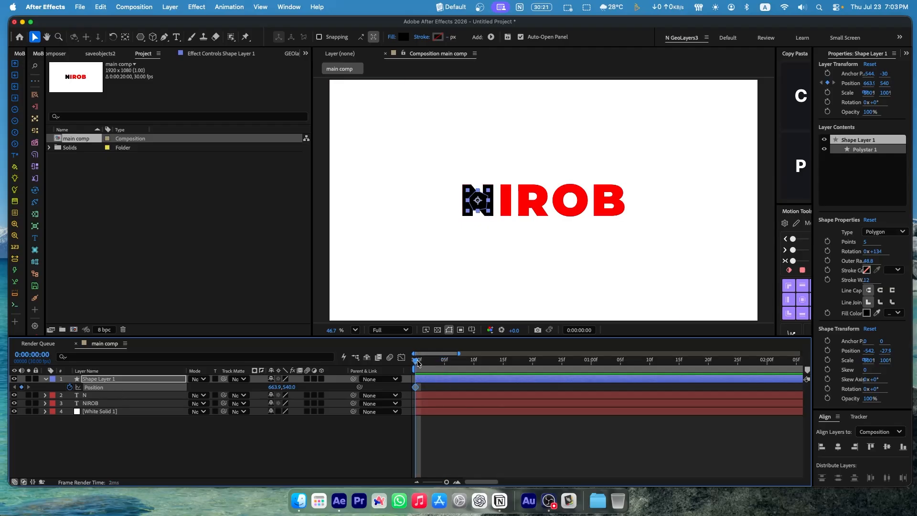
drag(417, 363, 444, 363)
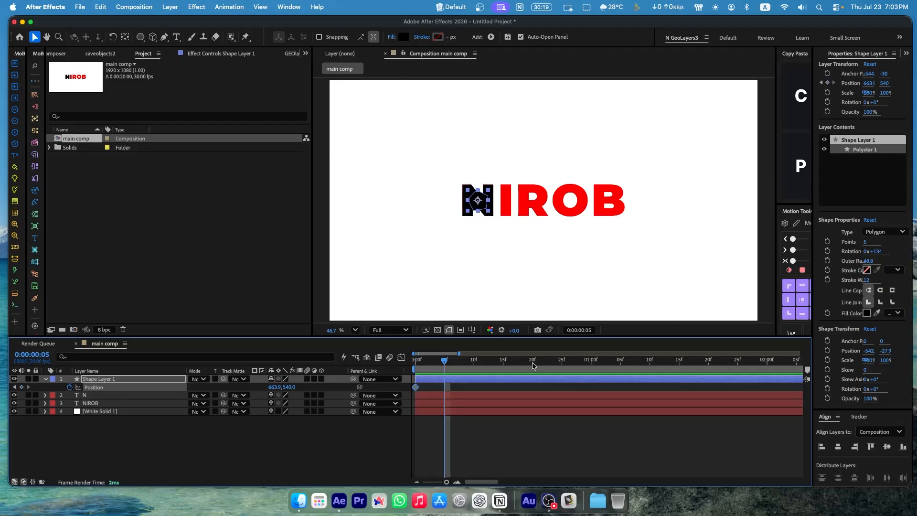
drag(480, 203, 483, 221)
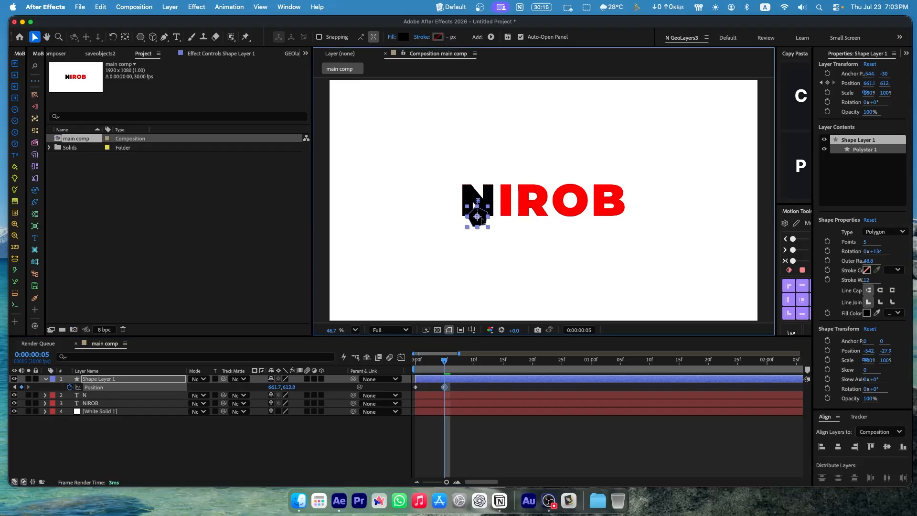
Raise the pentagon above the word to about 655, 246 at frame 15 and play back the motion
drag(446, 362, 503, 361)
drag(484, 221, 484, 138)
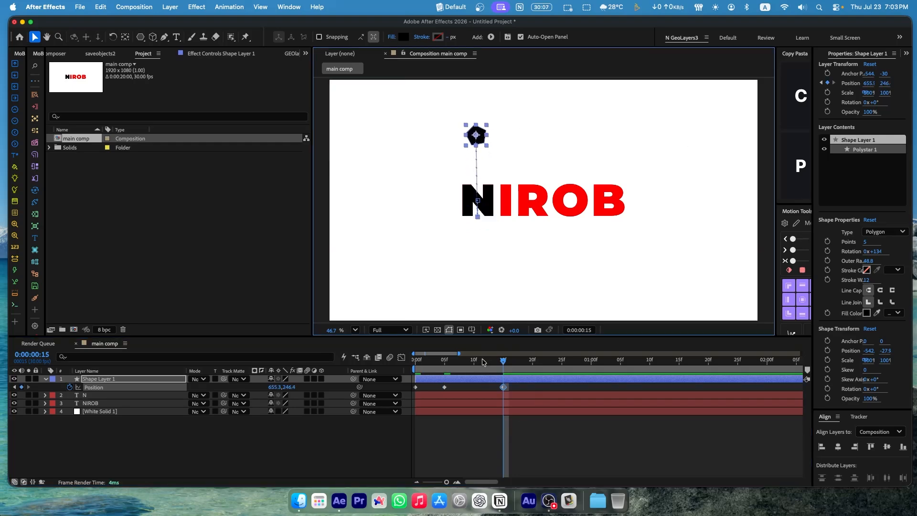
key(Home)
key(space)
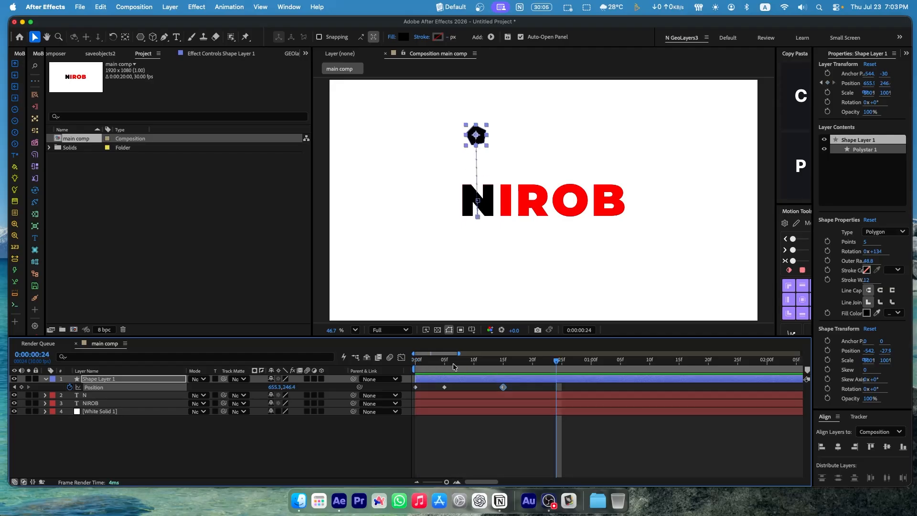
click(447, 362)
drag(447, 363, 364, 368)
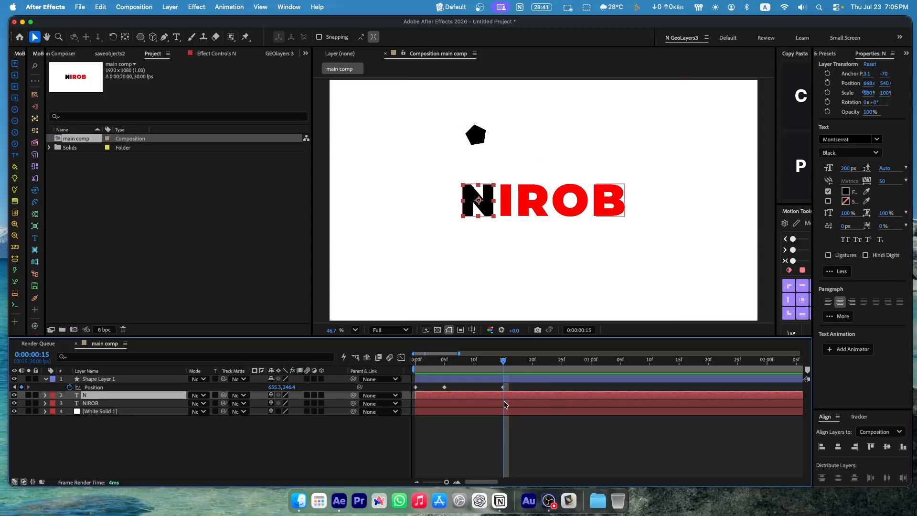
Move the black N up over the pentagon, to about 660, 242, and start its position keyframes at frame 15
key(p)
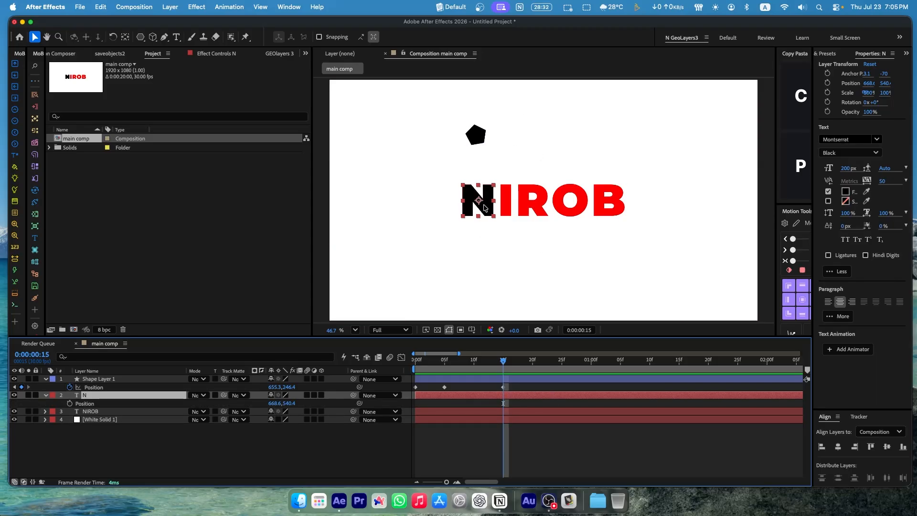
drag(484, 208, 484, 138)
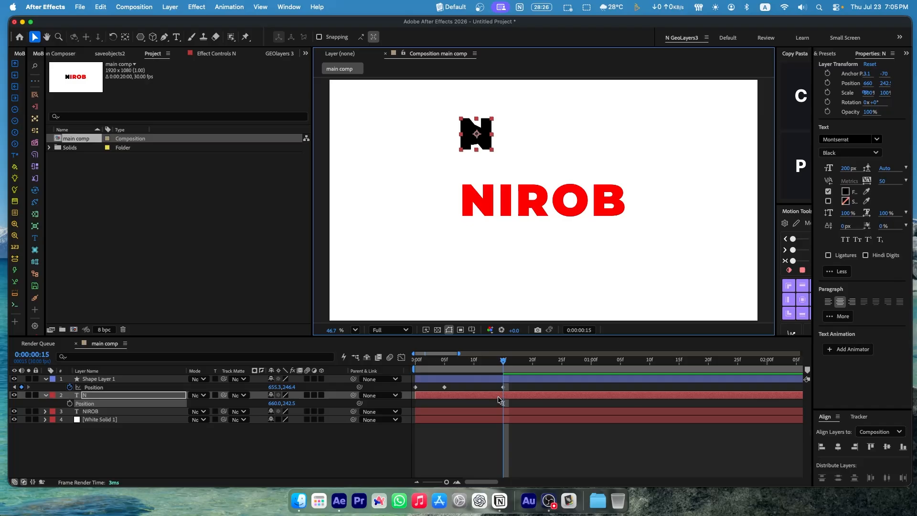
click(70, 404)
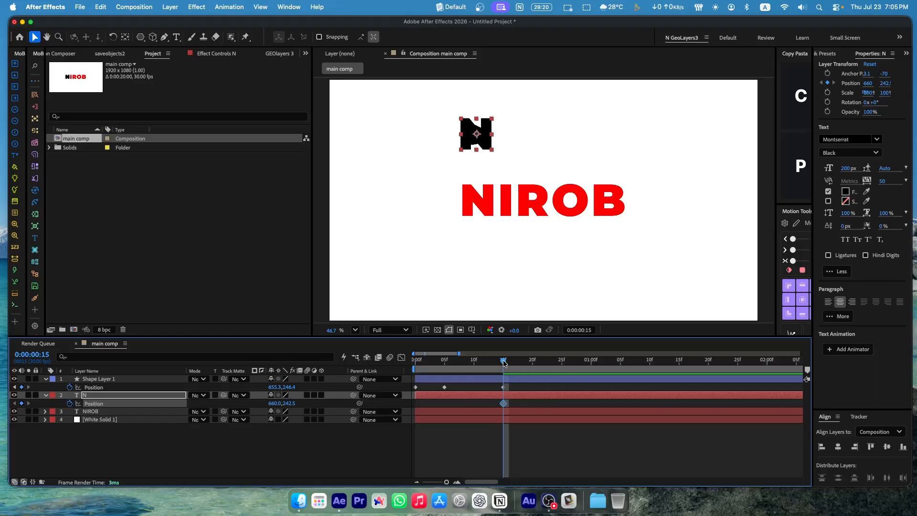
Keyframe the black N at frame 25 back down over the word's first letter, at about 668, 539
drag(504, 363, 562, 361)
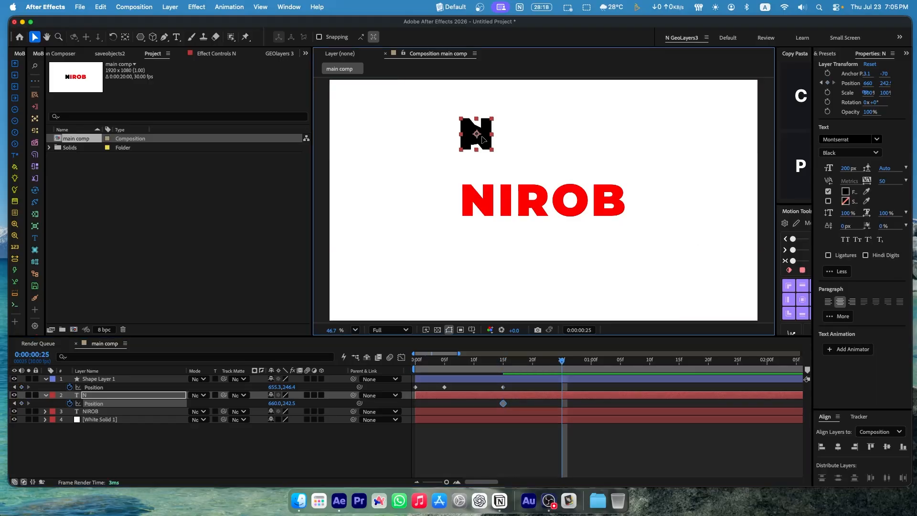
drag(483, 136, 485, 203)
scroll(479, 195, up, 6)
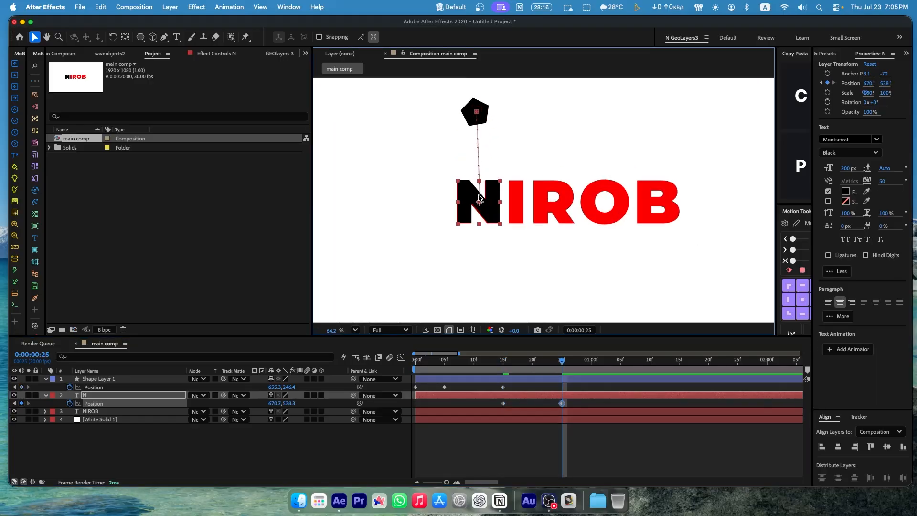
drag(541, 182, 536, 182)
scroll(537, 186, down, 7)
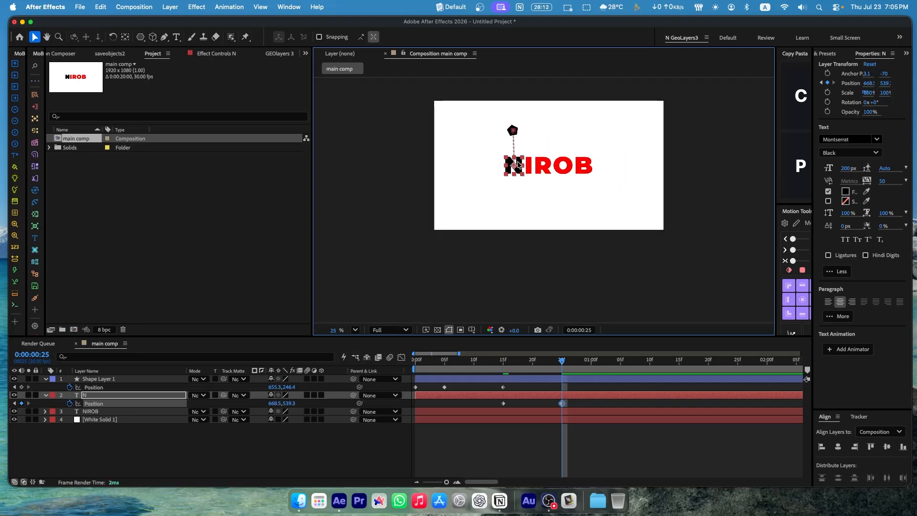
scroll(535, 123, up, 2)
key(h)
drag(535, 121, 509, 139)
scroll(518, 167, up, 2)
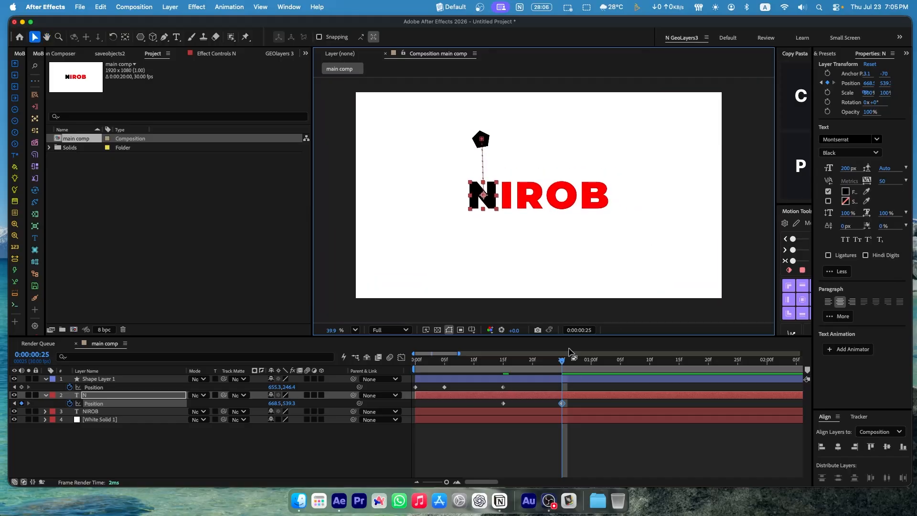
Split the pentagon layer at frame 15 and delete the part after it
click(502, 360)
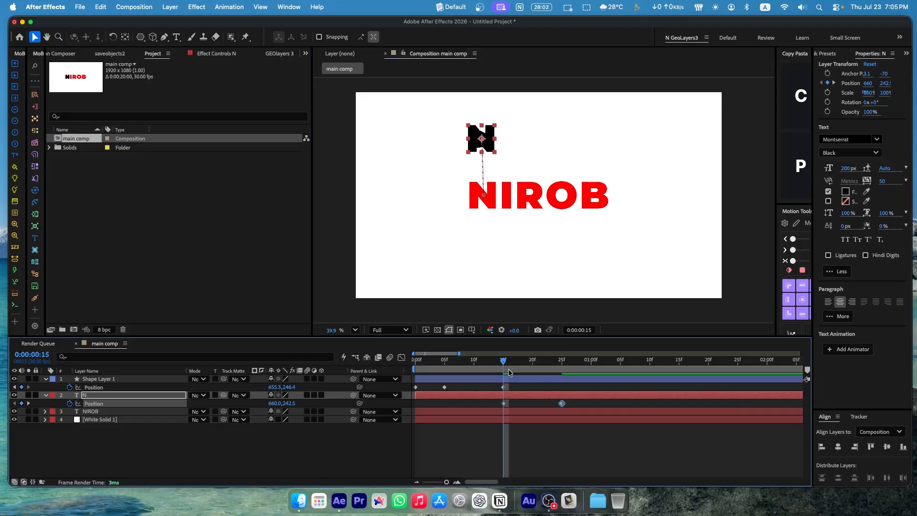
click(504, 380)
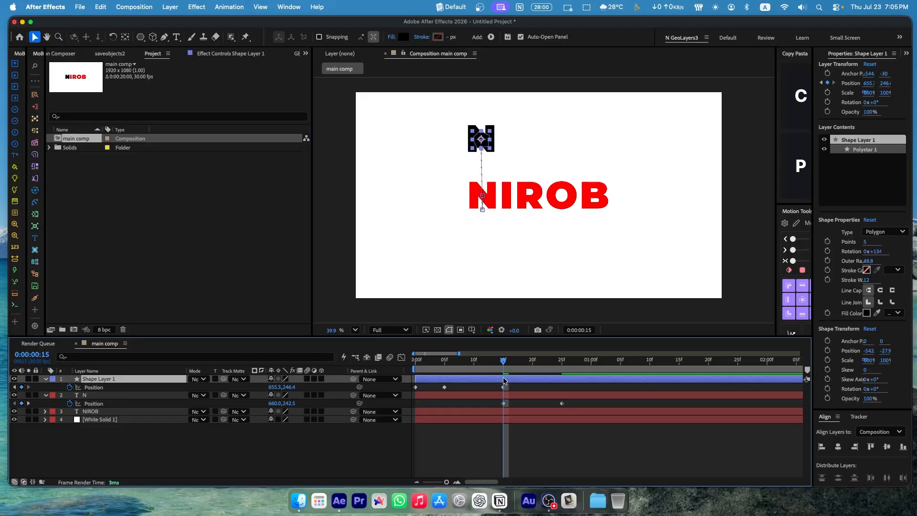
key(super+shift+d)
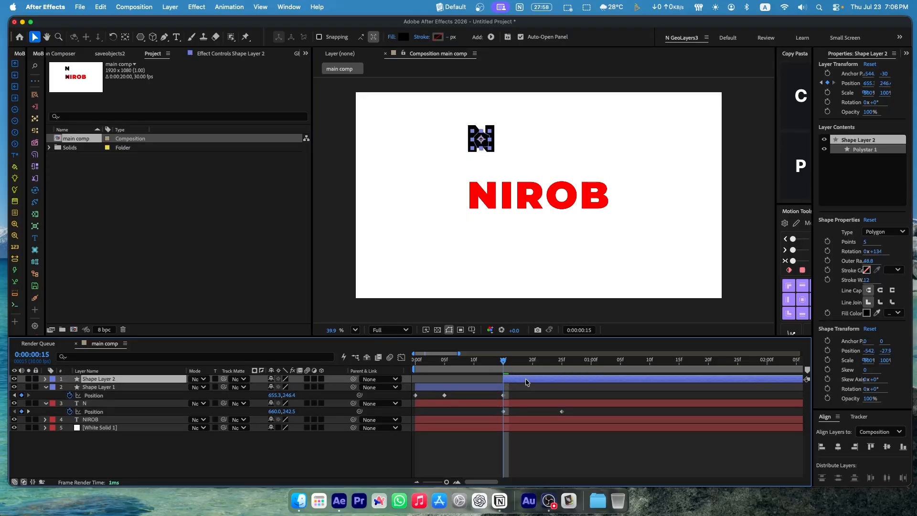
key(Delete)
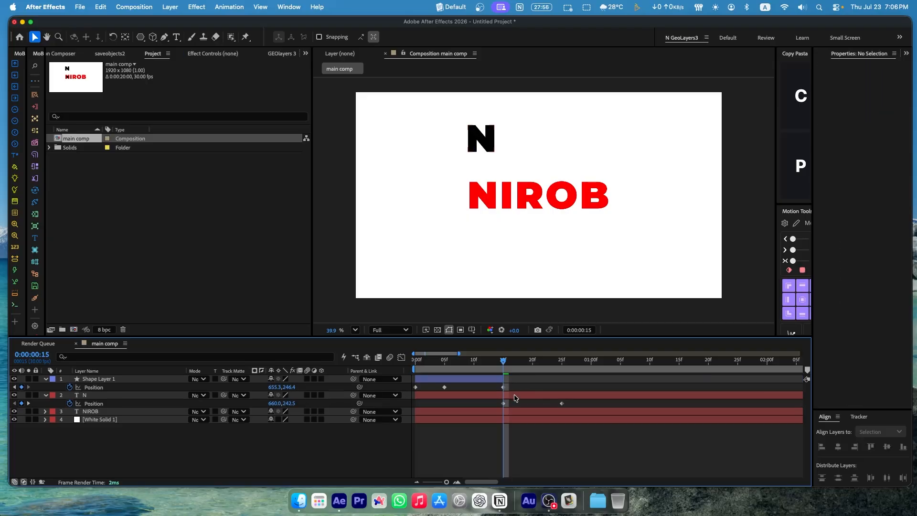
Split the black N layer at frame 15 and delete the part before it
click(516, 398)
key(super+shift+d)
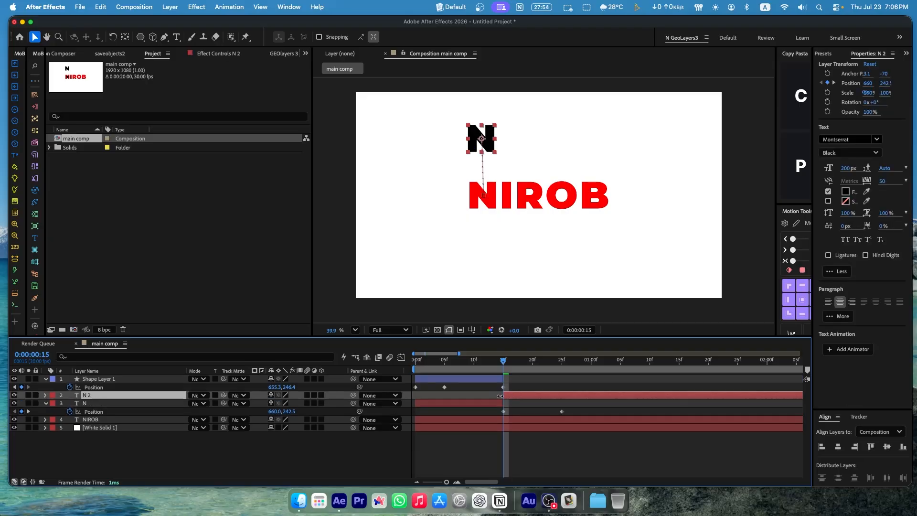
click(486, 406)
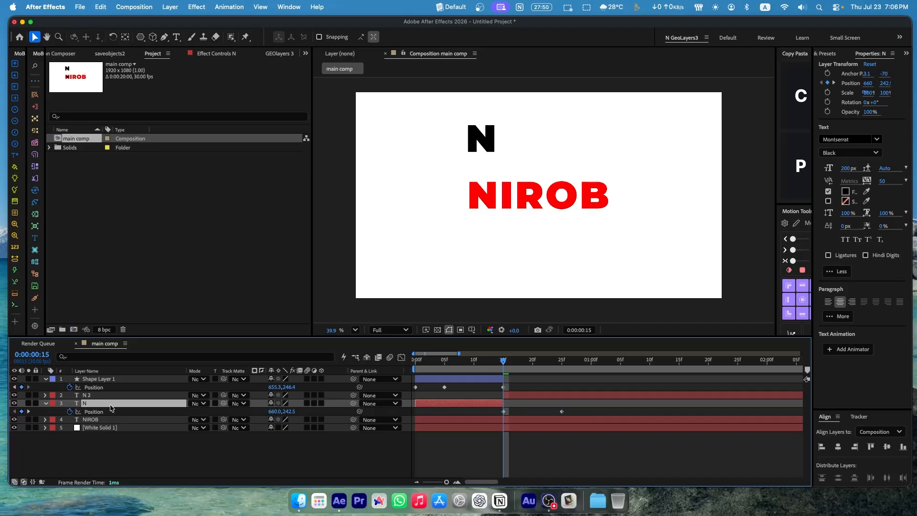
key(Delete)
Rename the remaining black letter layer to N
click(99, 395)
right_click(100, 395)
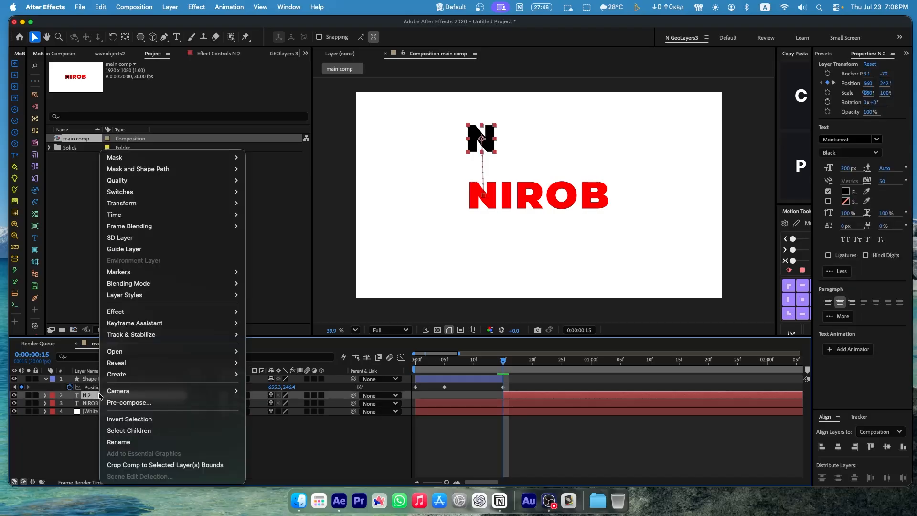
click(112, 442)
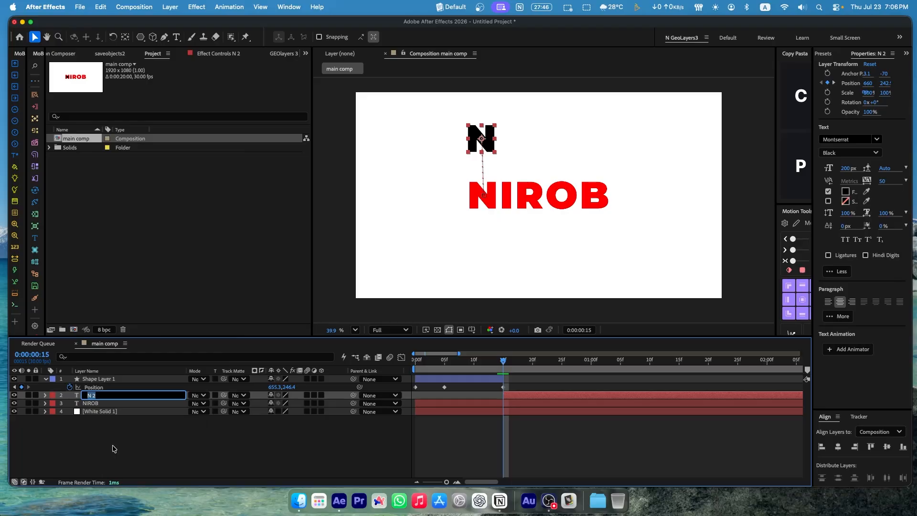
text(N)
click(120, 445)
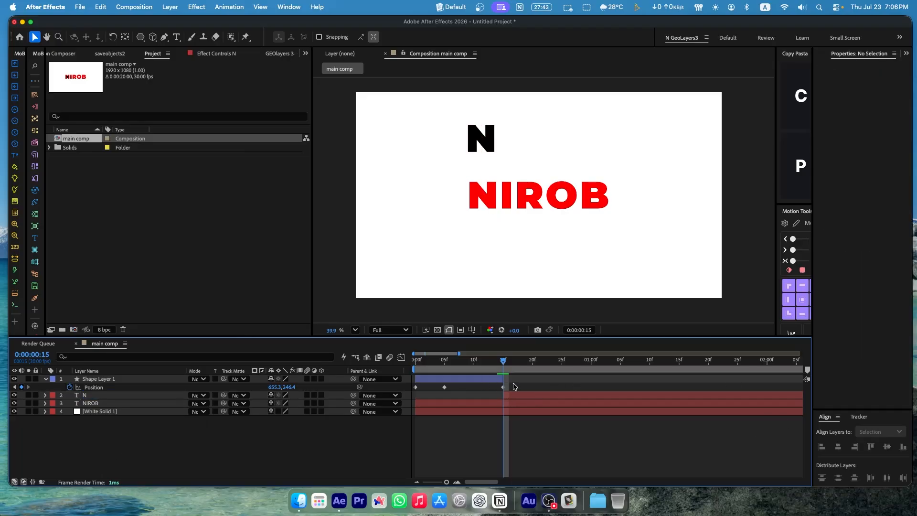
Apply Easy Ease to all three of the pentagon's position keyframes
drag(514, 386, 414, 393)
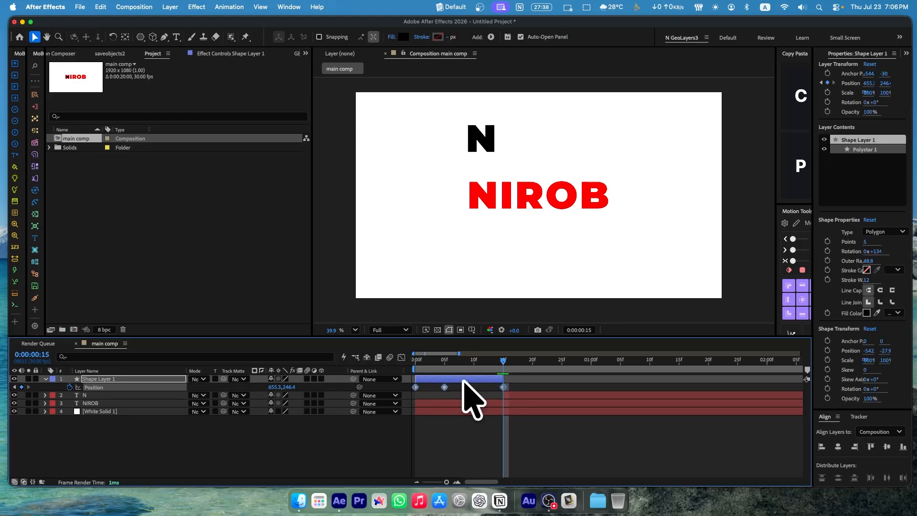
click(512, 388)
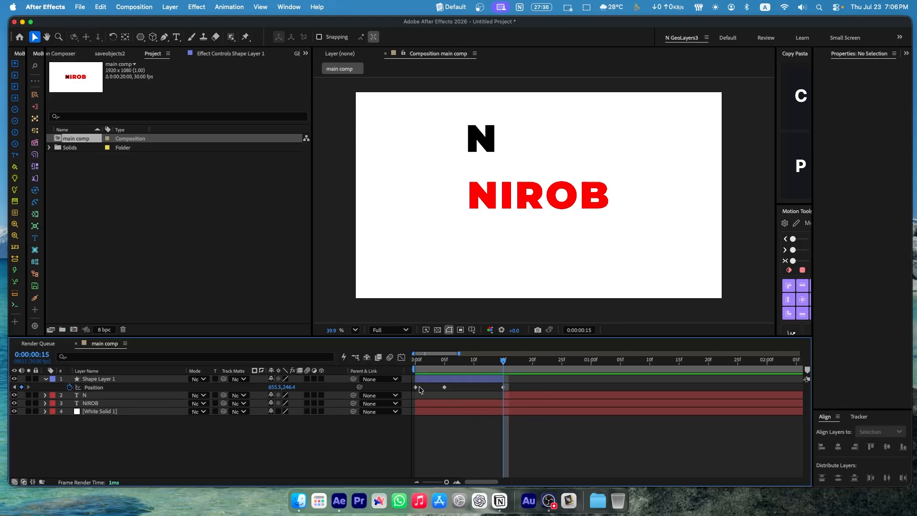
drag(518, 384, 411, 388)
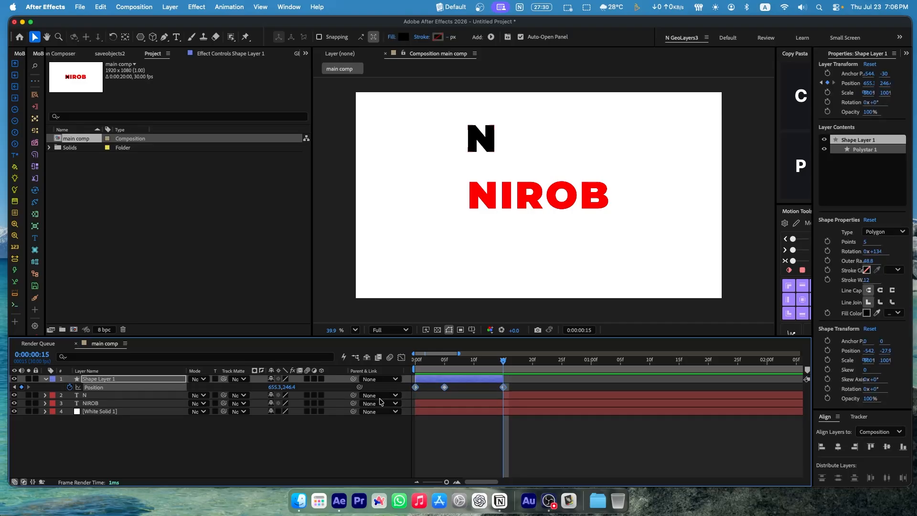
right_click(415, 388)
mouse_move(473, 476)
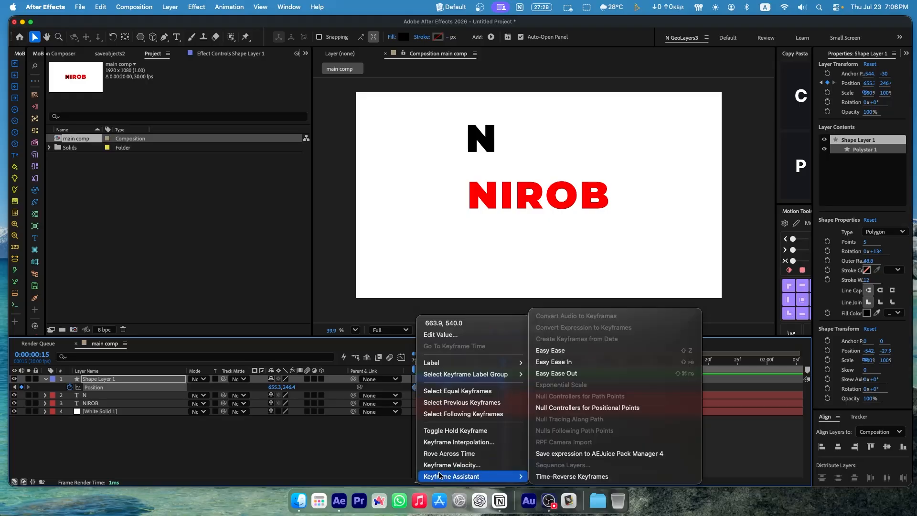
click(558, 354)
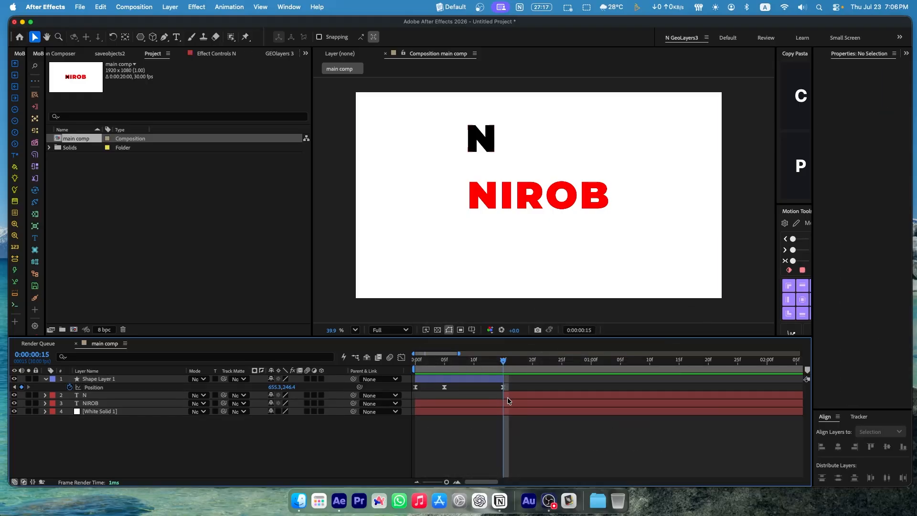
Play the animation from the start and scrub through the change from pentagon to N
drag(503, 361, 397, 368)
key(space)
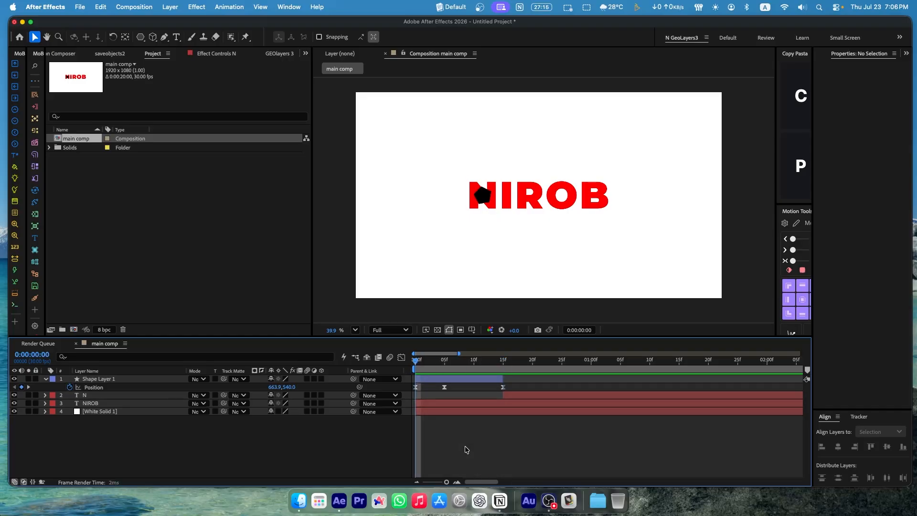
key(space)
drag(414, 365, 514, 382)
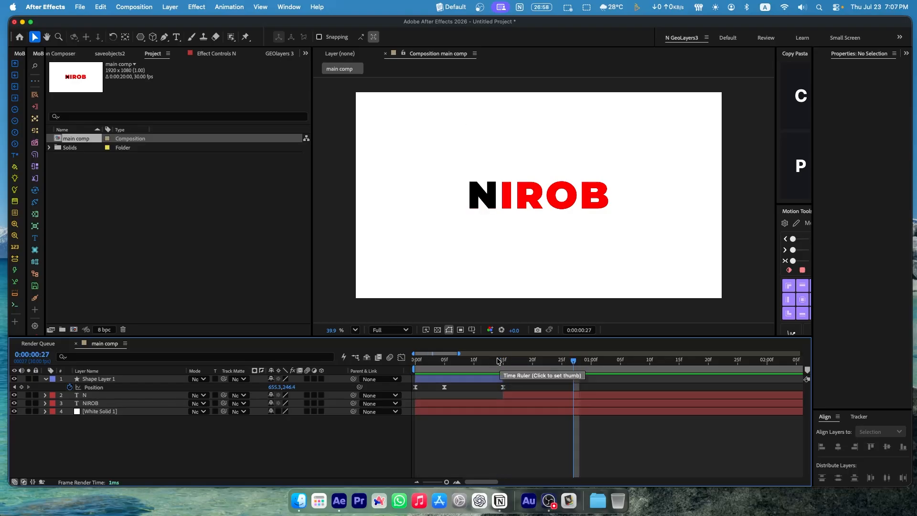
Extend the start of the black N layer earlier to frame 12 so it overlaps the pentagon layer
drag(499, 360, 497, 358)
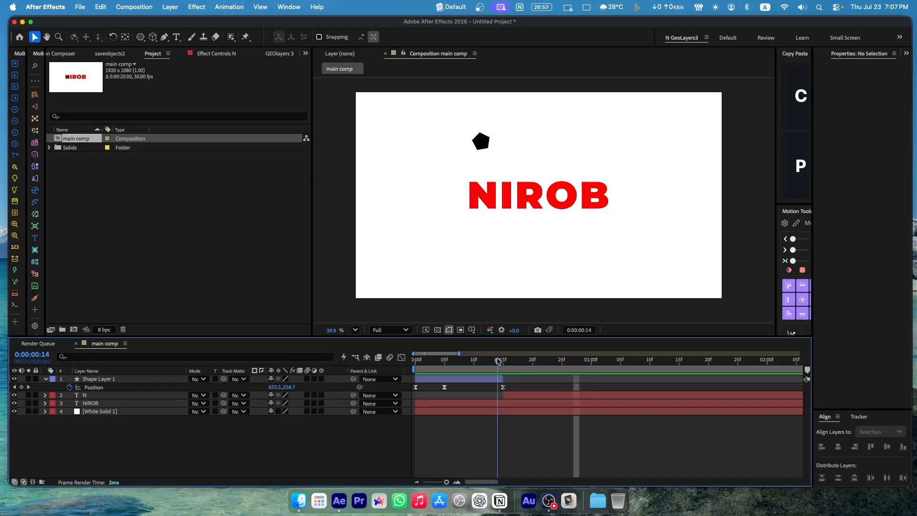
click(508, 393)
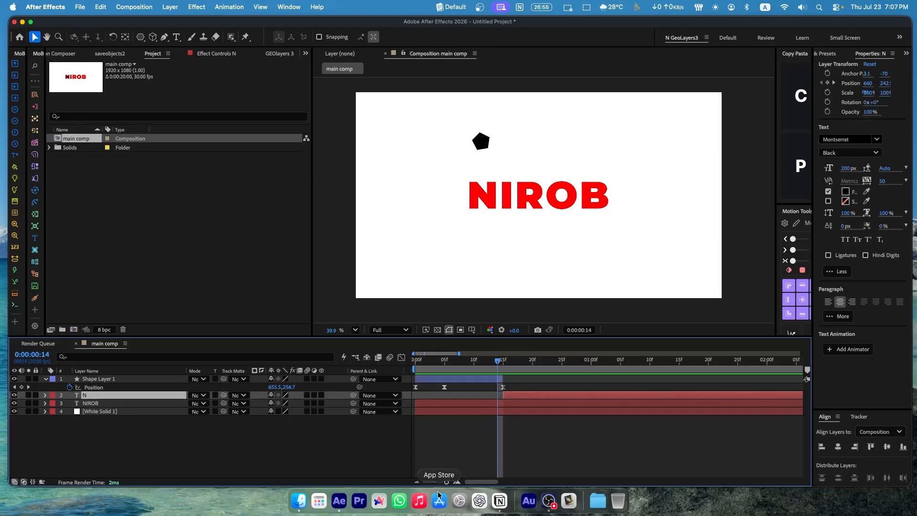
drag(446, 481, 451, 482)
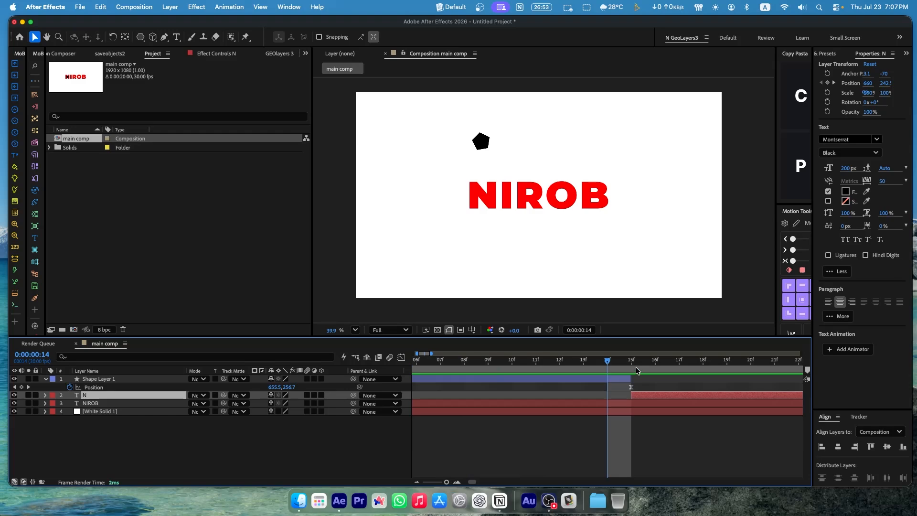
drag(624, 397, 569, 397)
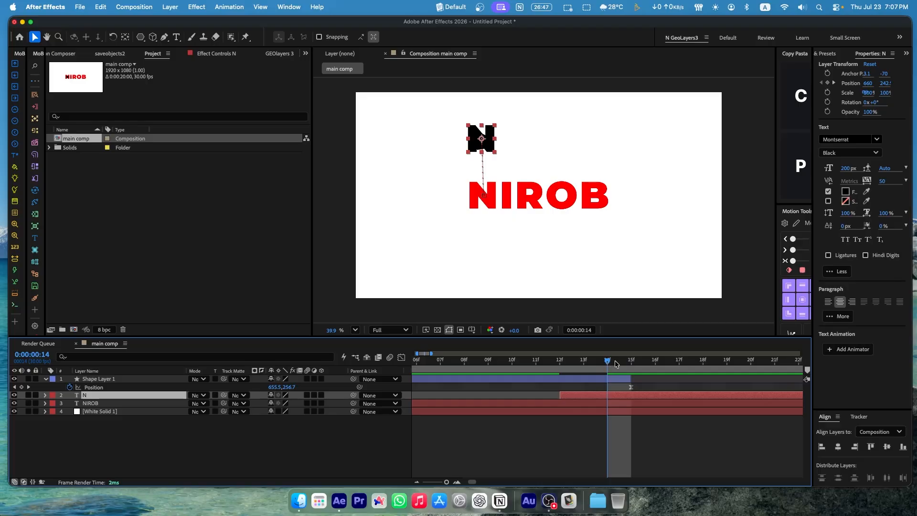
Animate the N layer's scale with keyframes from 0% at frame 12 to 100% at frame 15
drag(615, 364, 633, 394)
key(alt+shift+s)
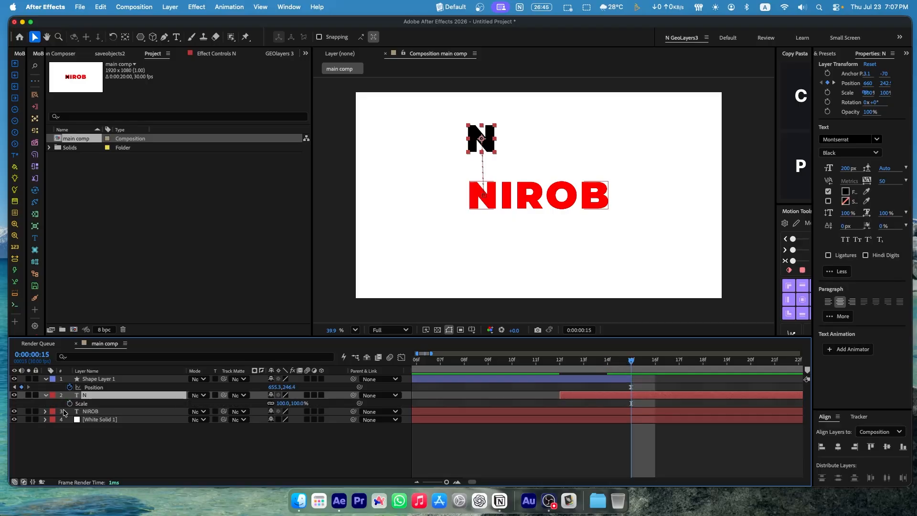
drag(631, 362, 570, 367)
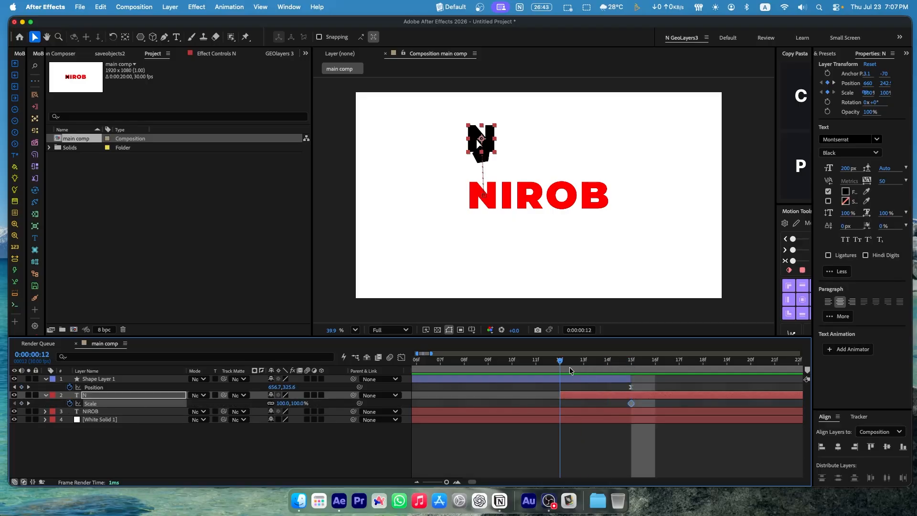
click(283, 403)
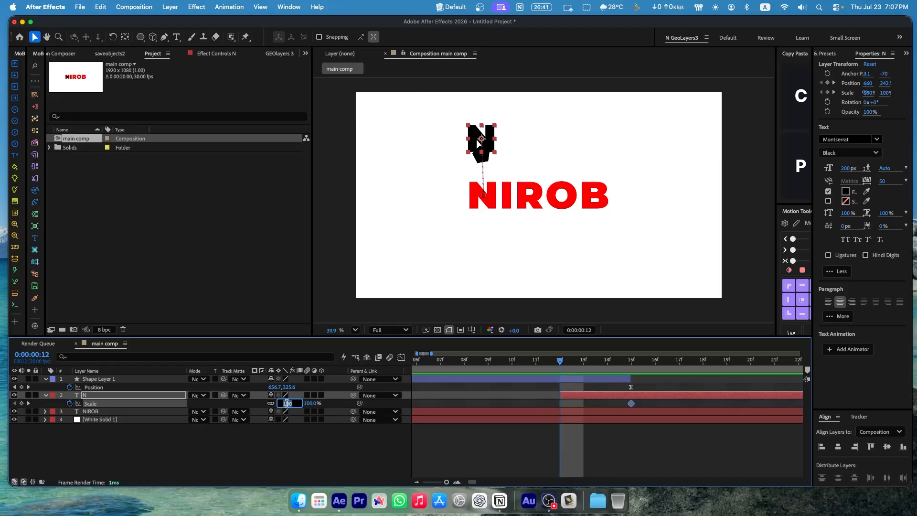
text(0)
click(615, 389)
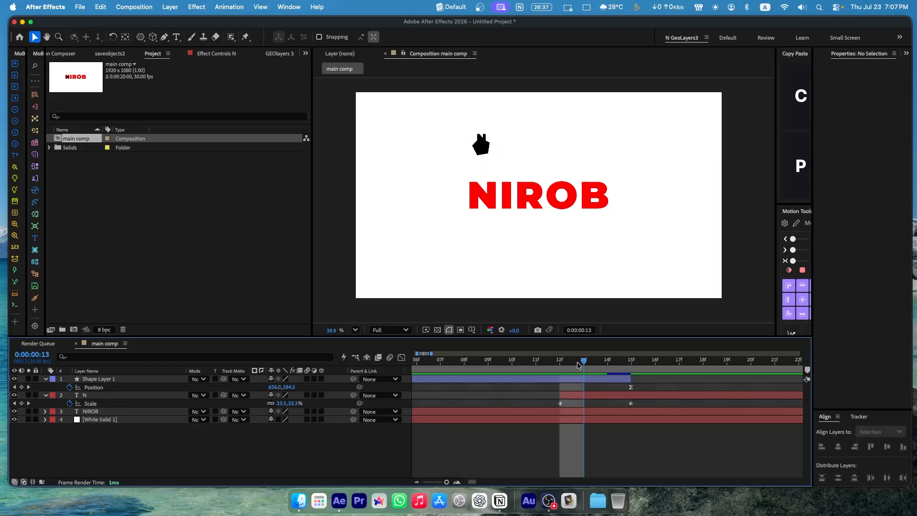
Scrub through the frames where the pentagon changes into the growing N to check the transition
drag(579, 362, 626, 368)
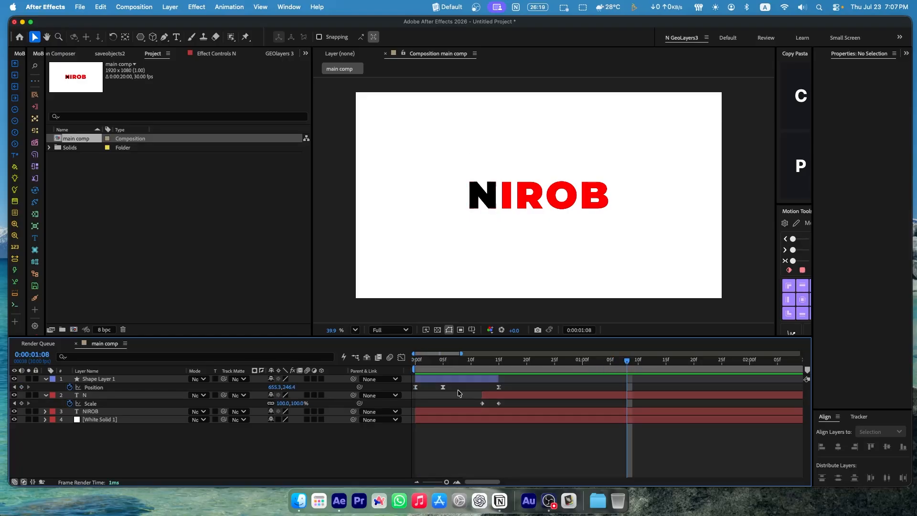
click(462, 364)
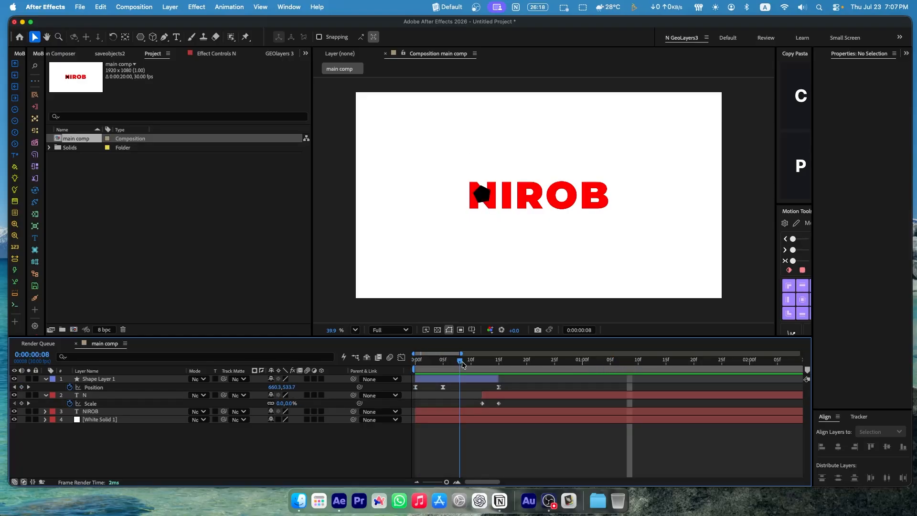
drag(462, 364, 498, 382)
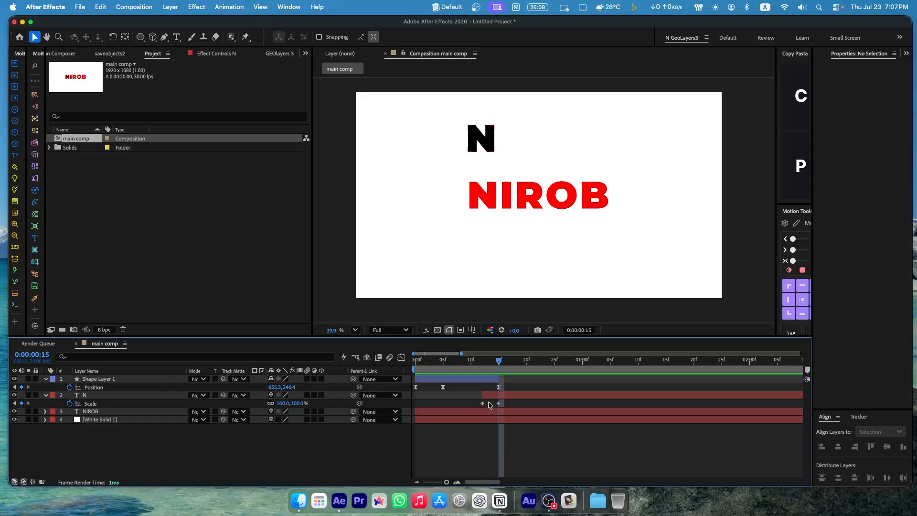
Reveal the N layer's keyframes and apply an ease from Keyframe Assistant to its position keyframe at frame 15
click(504, 397)
key(u)
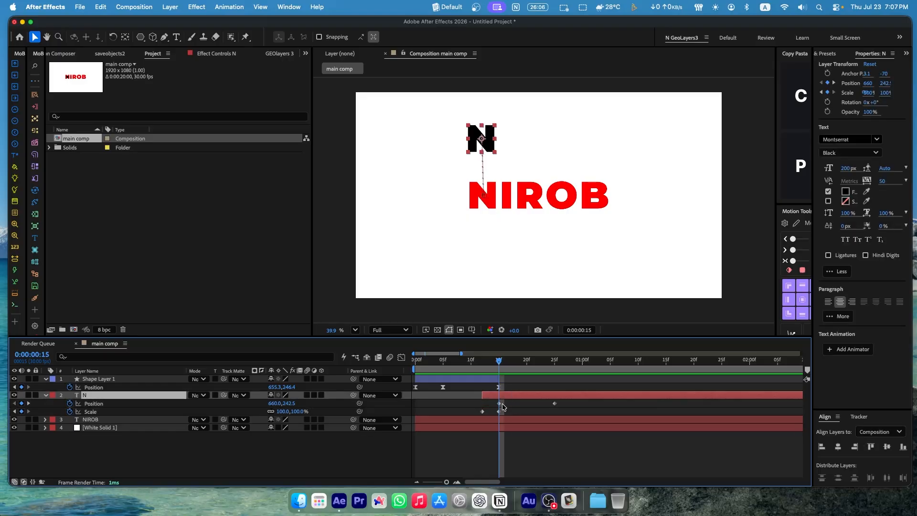
click(505, 402)
click(501, 403)
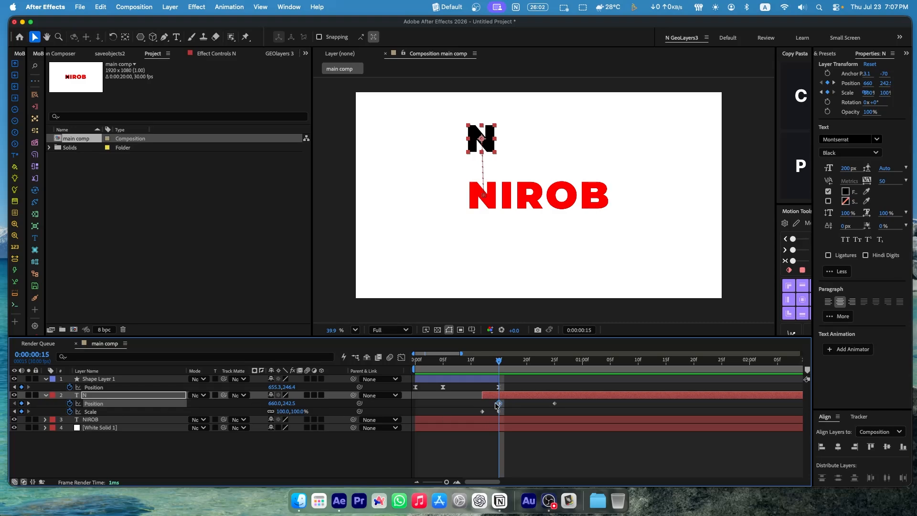
right_click(500, 406)
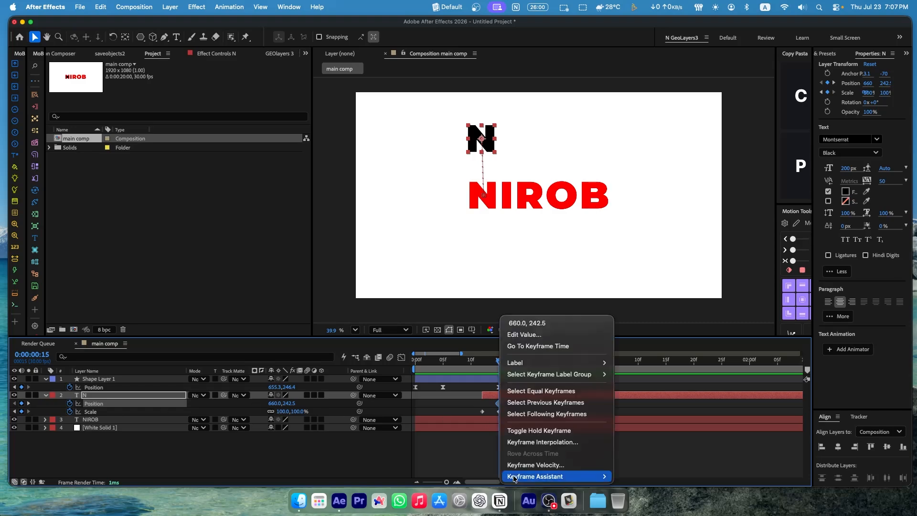
mouse_move(549, 476)
click(669, 356)
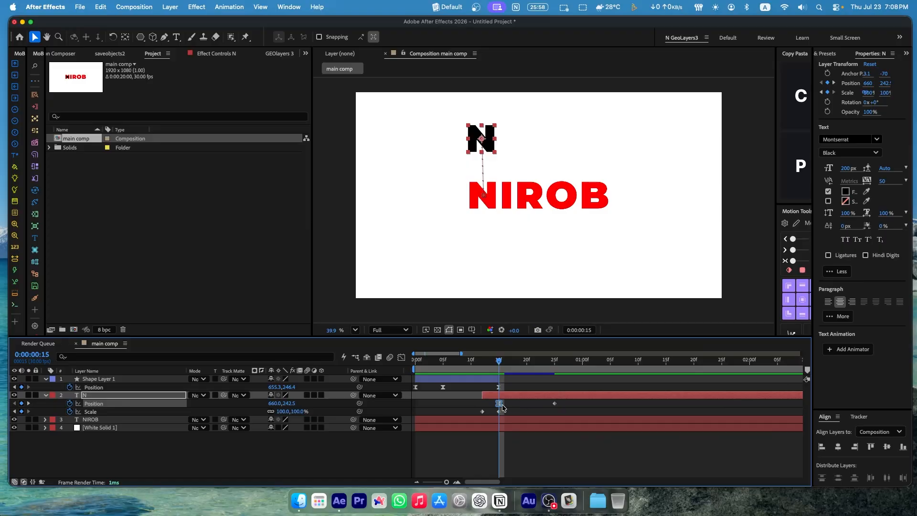
Enable an expression on the N layer's position, and copy all the code from Bounce Back Expression.txt via Finder
alt+click(69, 406)
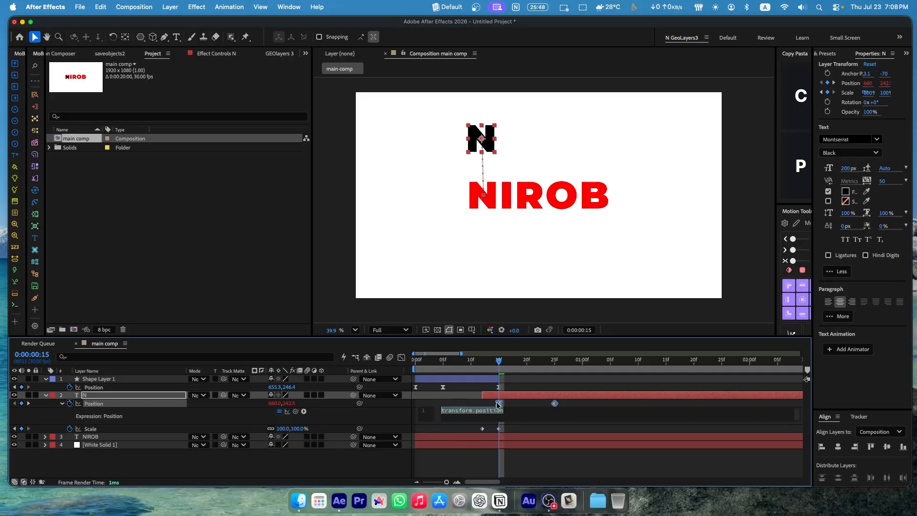
click(299, 501)
double_click(261, 126)
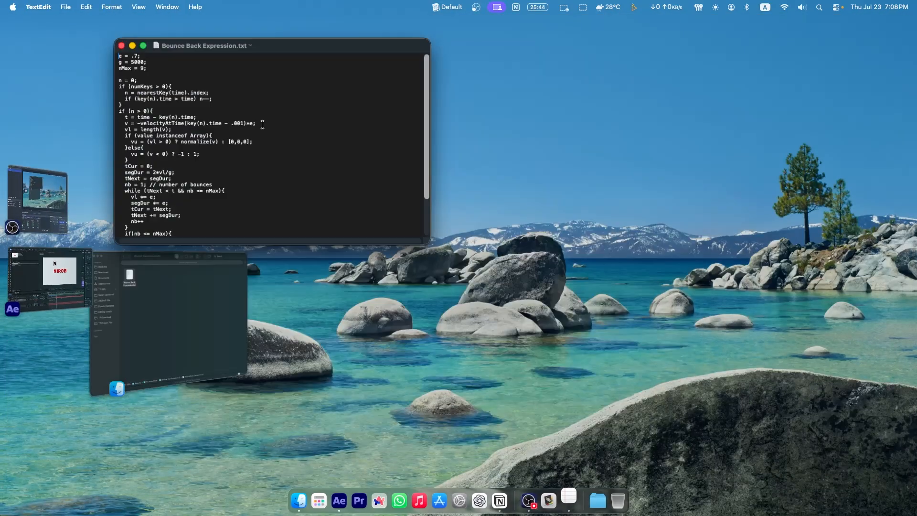
drag(117, 56, 230, 258)
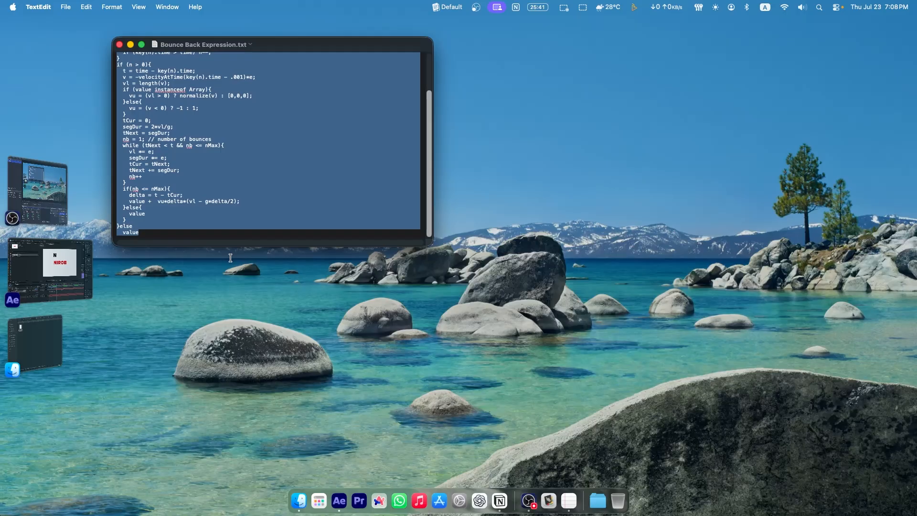
right_click(167, 94)
click(205, 155)
Back in After Effects, replace the N layer's default position expression with the copied bounce code and apply it
click(51, 270)
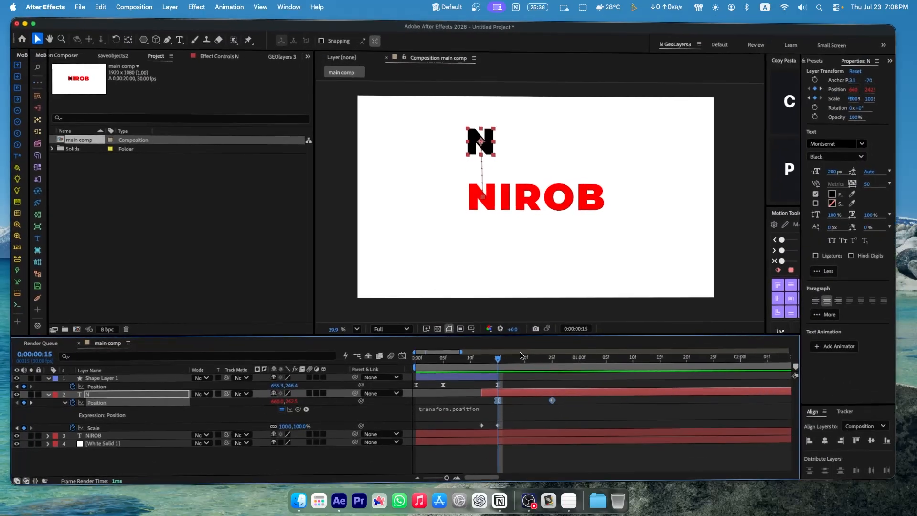
click(489, 412)
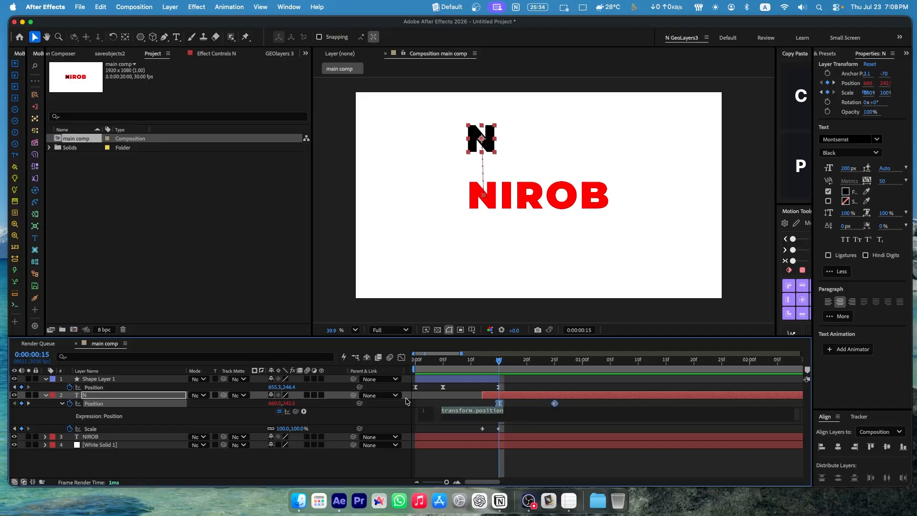
key(BackSpace)
key(super+v)
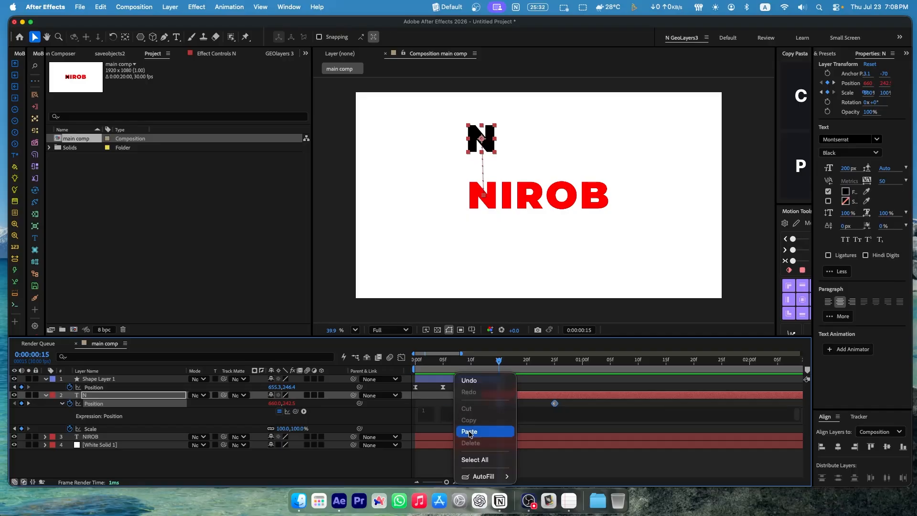
click(597, 462)
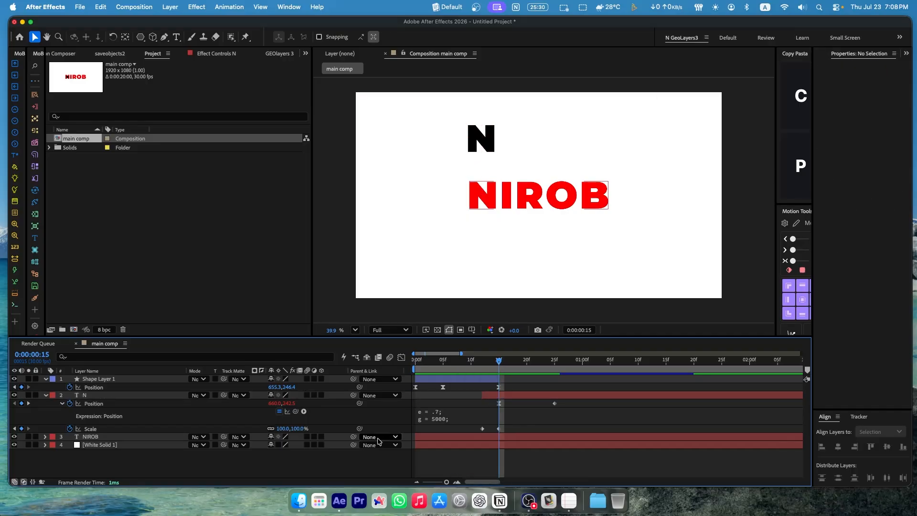
Play the animation from the start and examine the N's bounce up close by scrubbing from its drop onward
key(space)
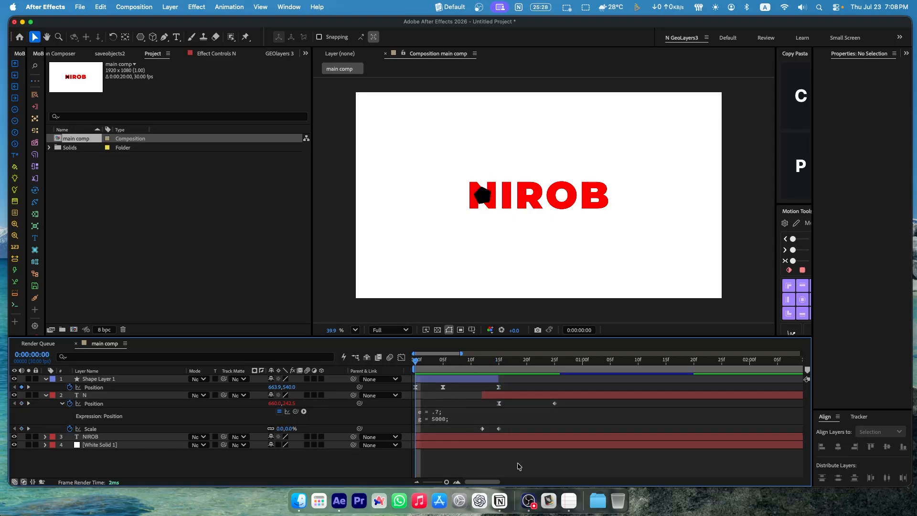
key(space)
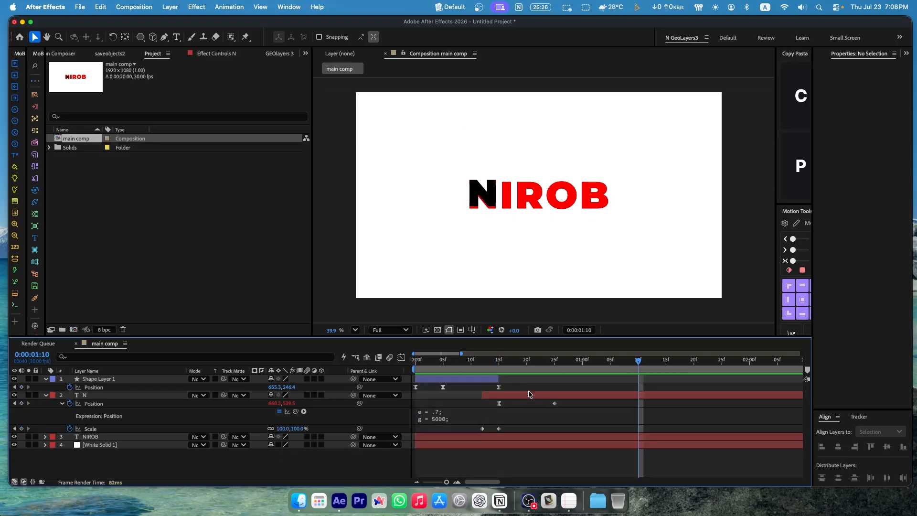
scroll(485, 184, up, 7)
scroll(485, 184, down, 9)
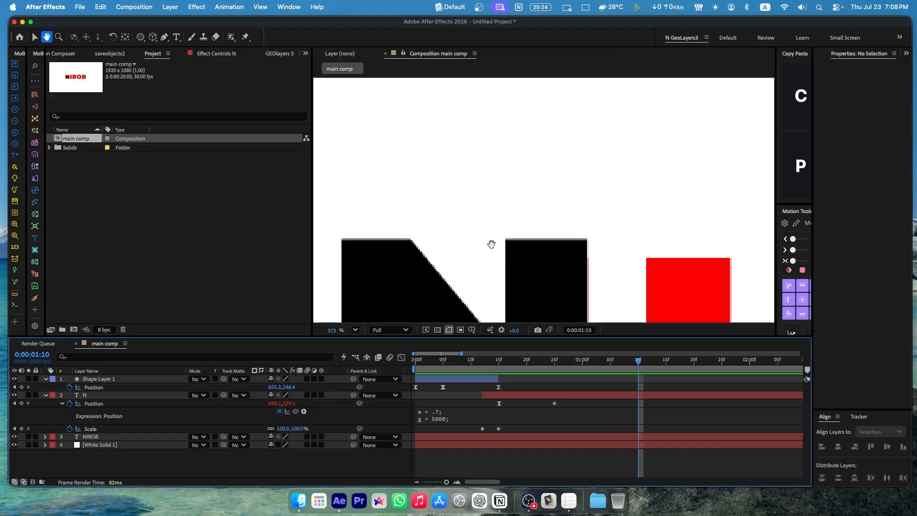
key(h)
scroll(479, 173, up, 3)
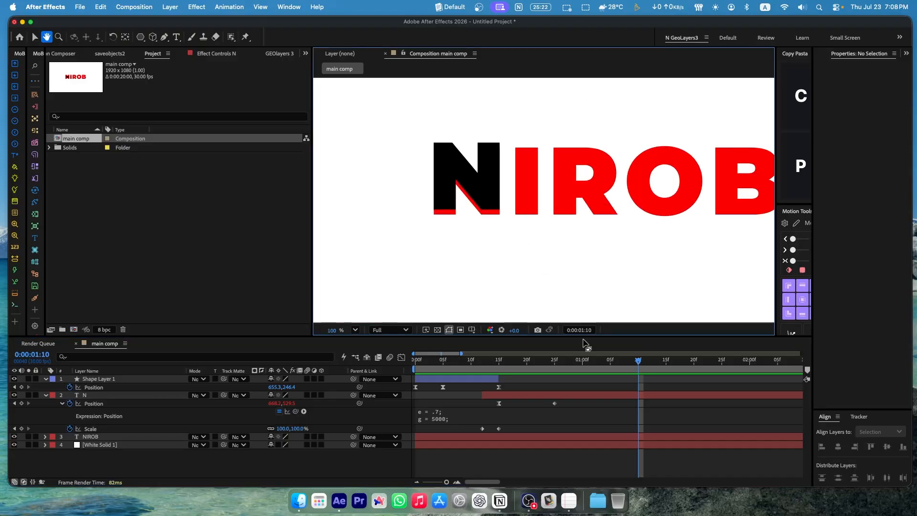
key(v)
click(514, 365)
drag(515, 365, 585, 382)
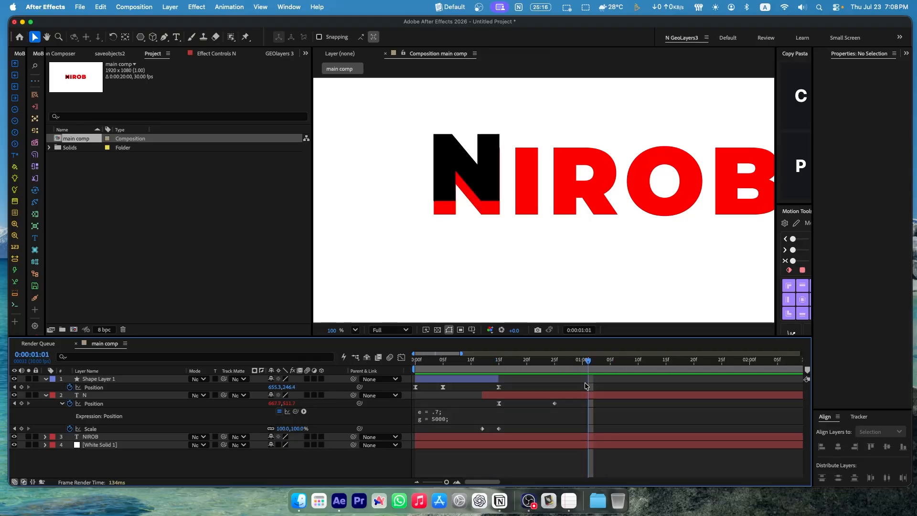
Try a much slower drop by moving the N layer's last position keyframe to about 0:00:01:28, and scrub through it
click(554, 404)
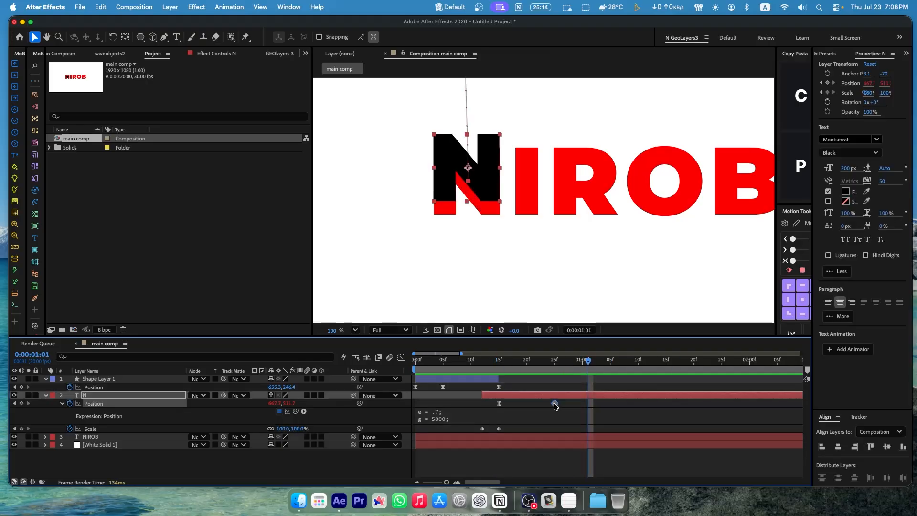
drag(555, 405, 741, 413)
drag(588, 362, 664, 385)
Try the N layer's last position keyframe at frame 19, scrub through the bounce, and move the keyframe back to frame 25
drag(743, 404, 522, 409)
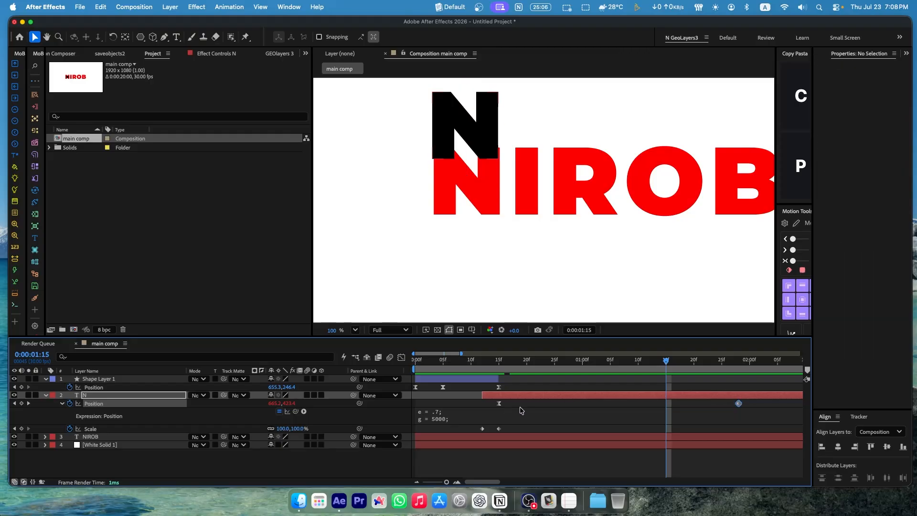
drag(739, 404, 521, 404)
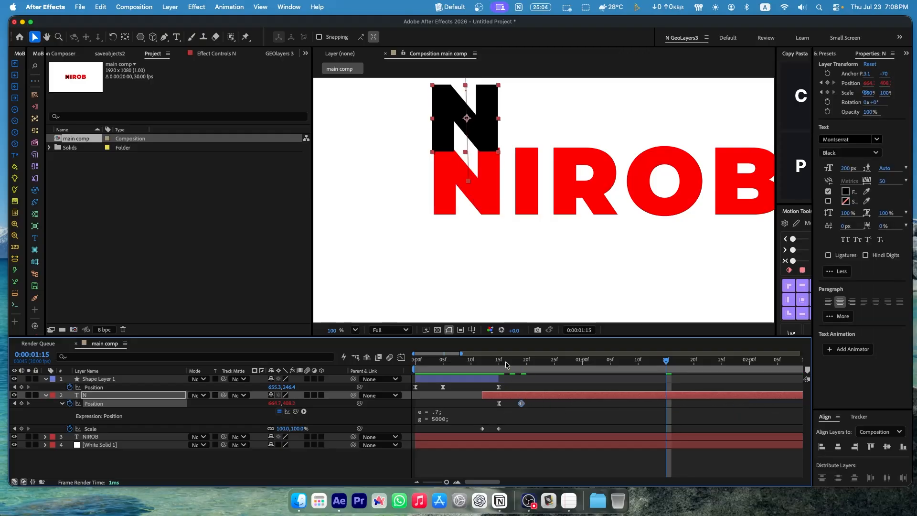
click(477, 191)
key(shift+slash)
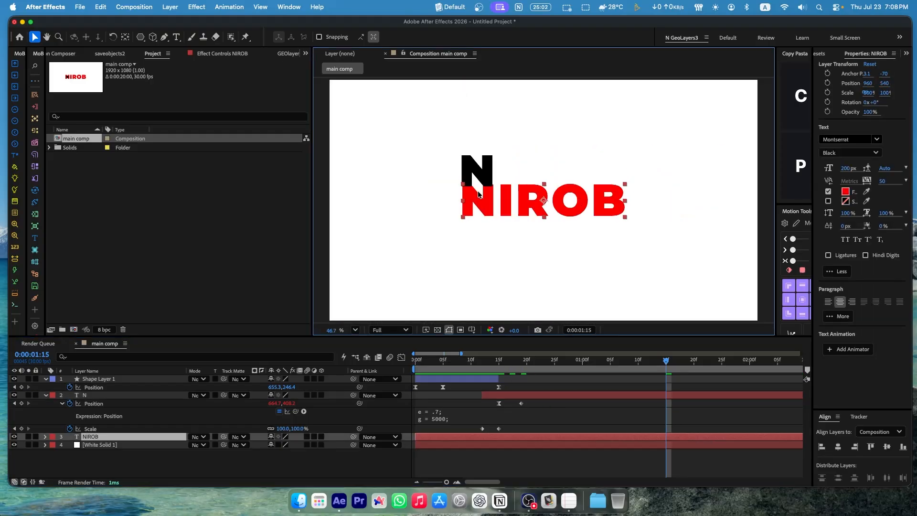
drag(543, 366, 617, 380)
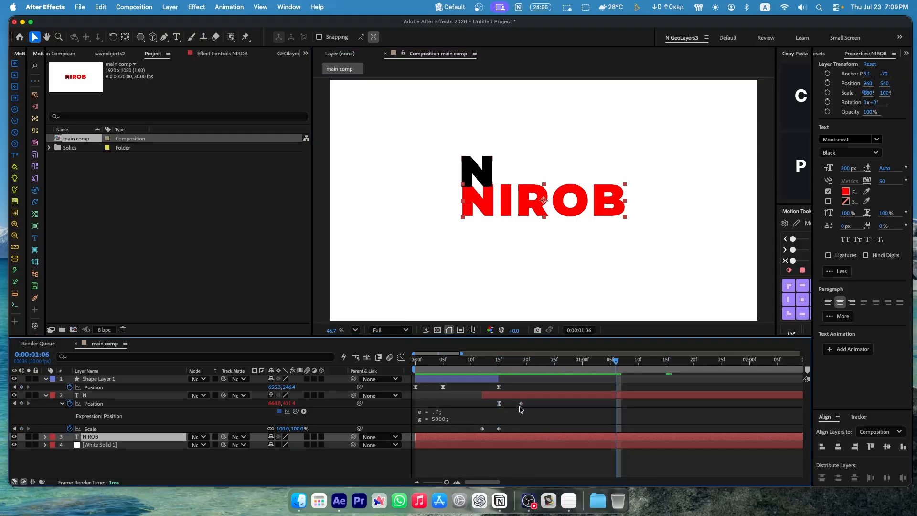
drag(522, 406, 555, 403)
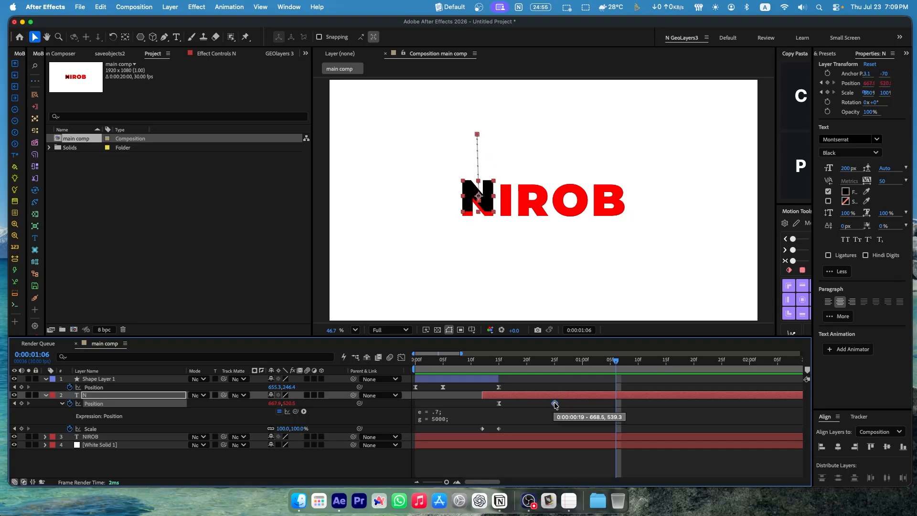
Play the whole animation from the start to review the N's drop and bounce
click(556, 363)
key(Home)
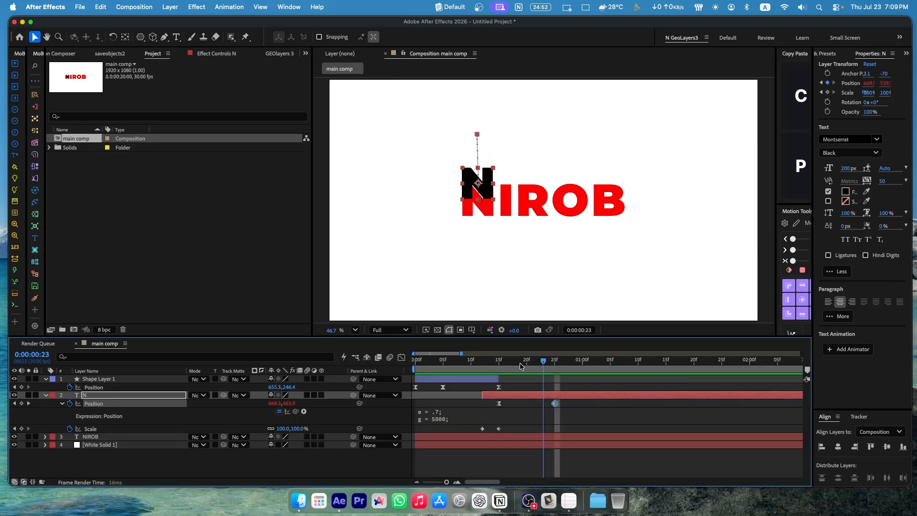
key(space)
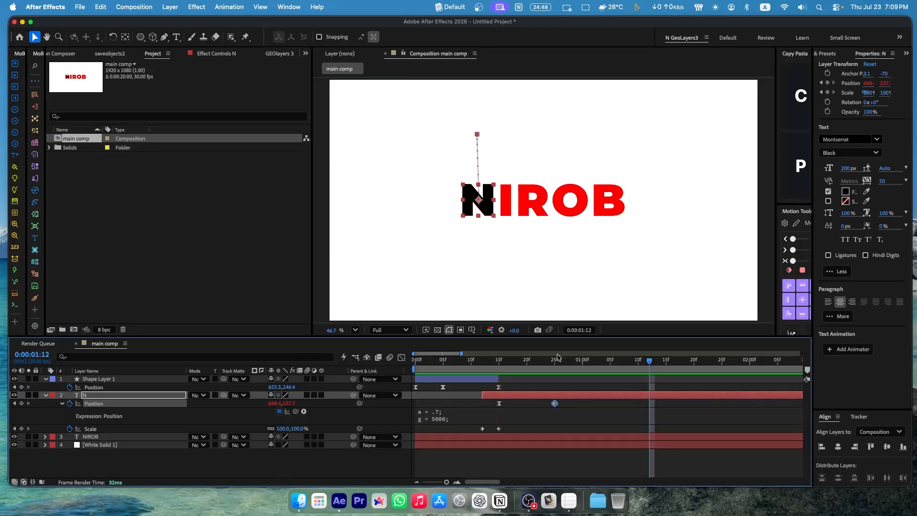
Collapse the properties of the pentagon shape layer and the N layer, and add a null object to the composition
click(555, 465)
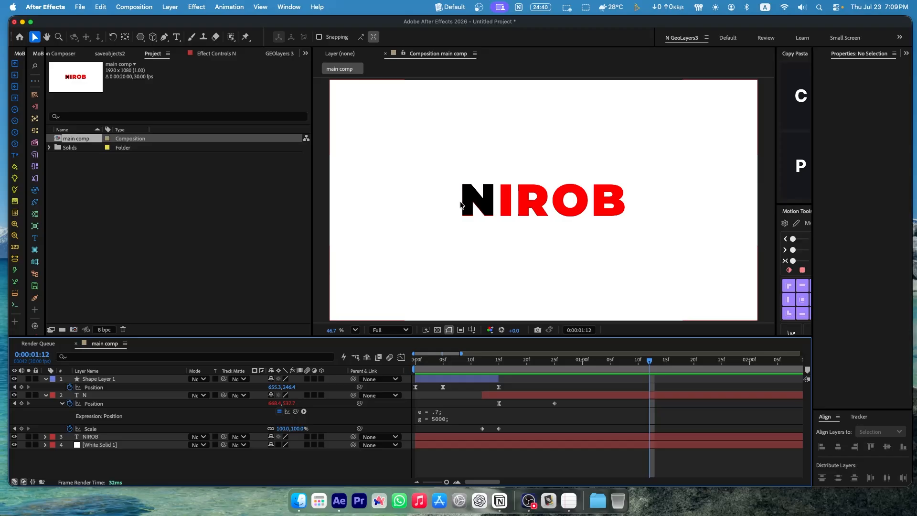
click(46, 395)
click(45, 378)
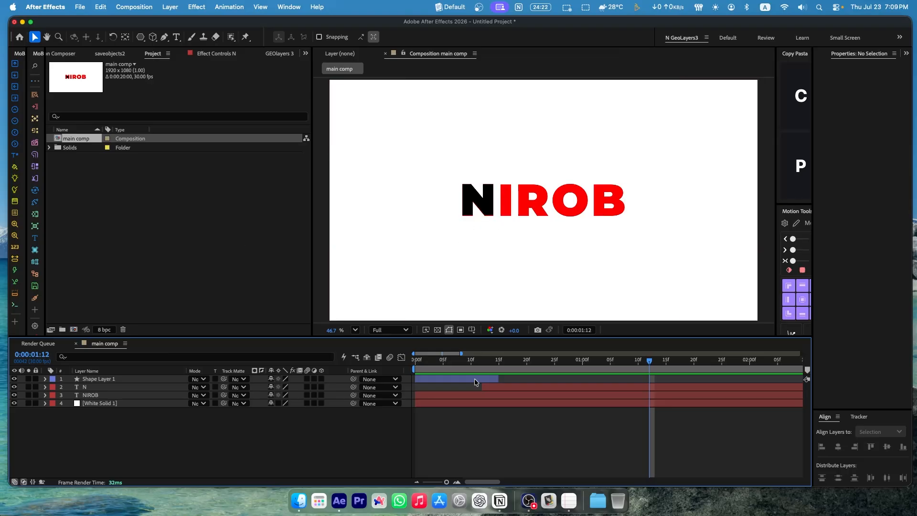
right_click(156, 433)
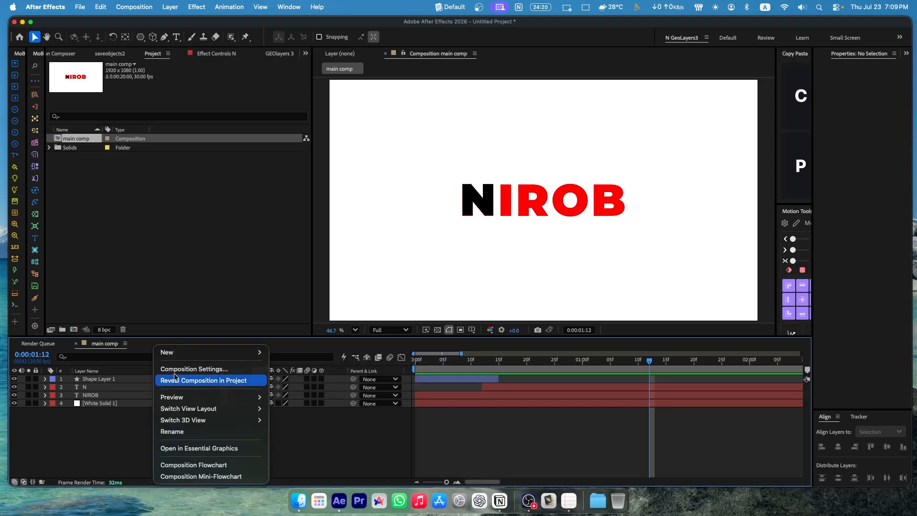
mouse_move(180, 354)
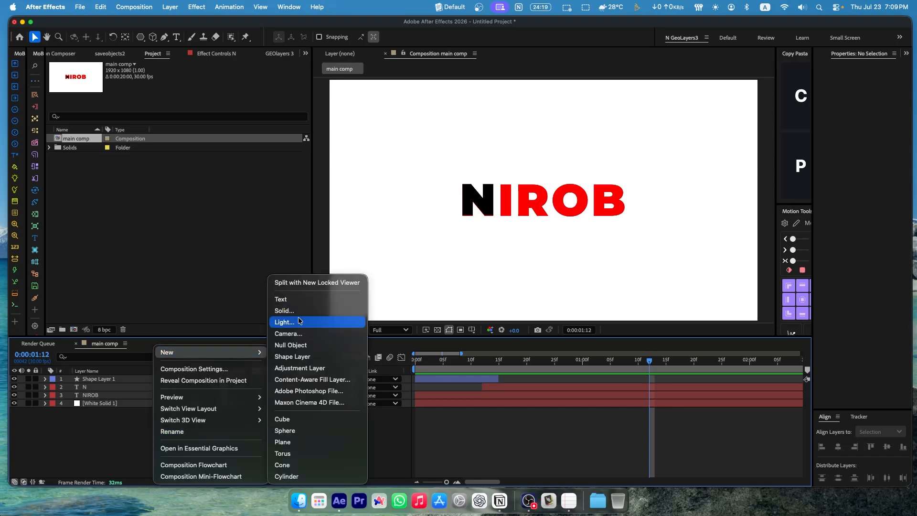
click(297, 345)
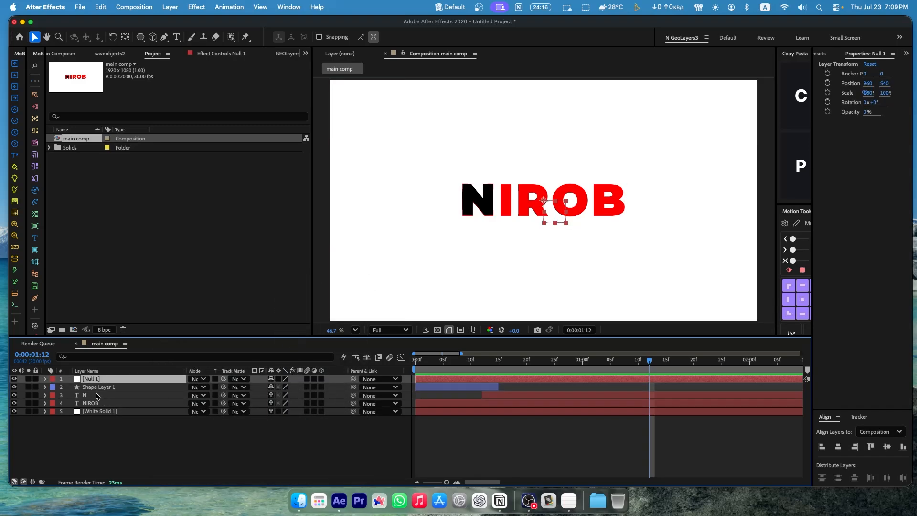
Duplicate the N and Shape Layer 1 layers, and place the N copy directly beneath the shape copy in the layer order
click(96, 394)
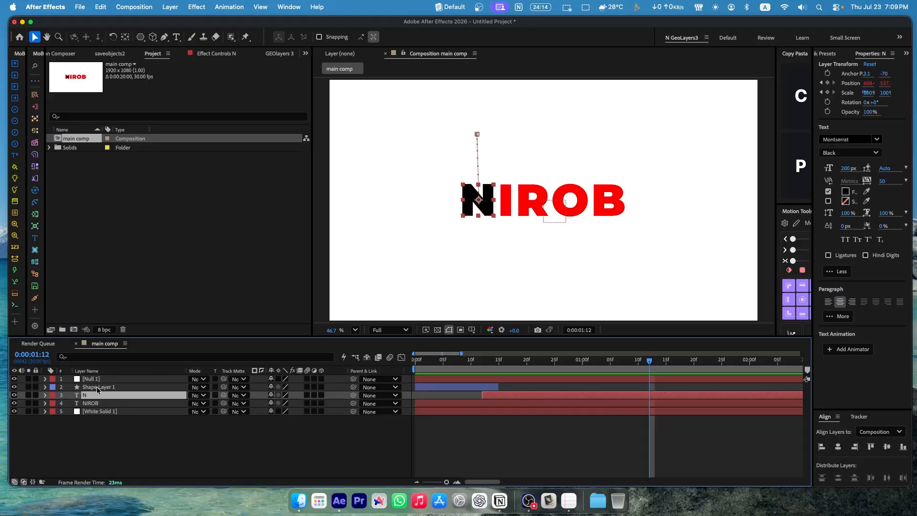
shift+click(93, 388)
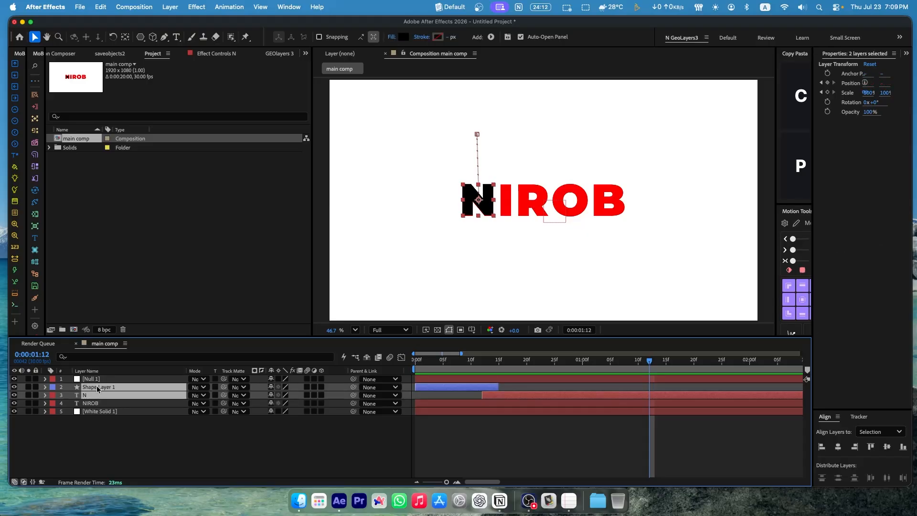
key(super+d)
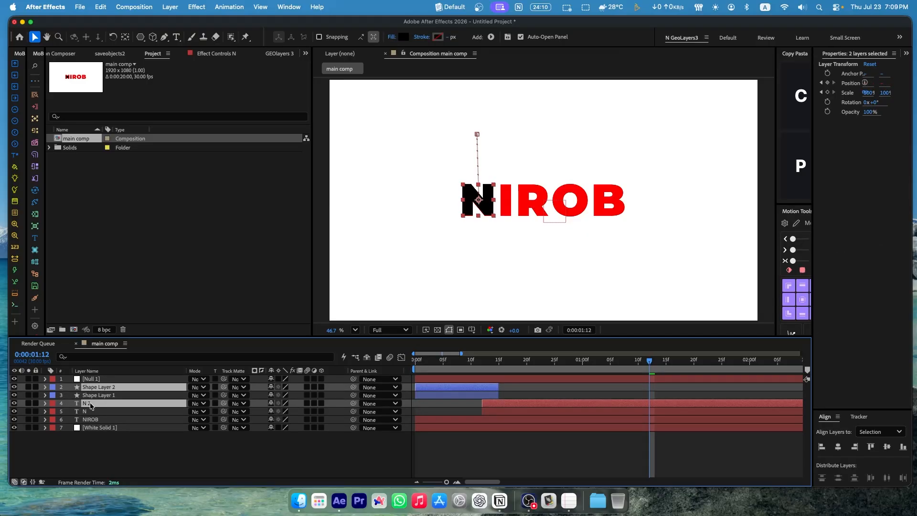
drag(91, 405, 102, 392)
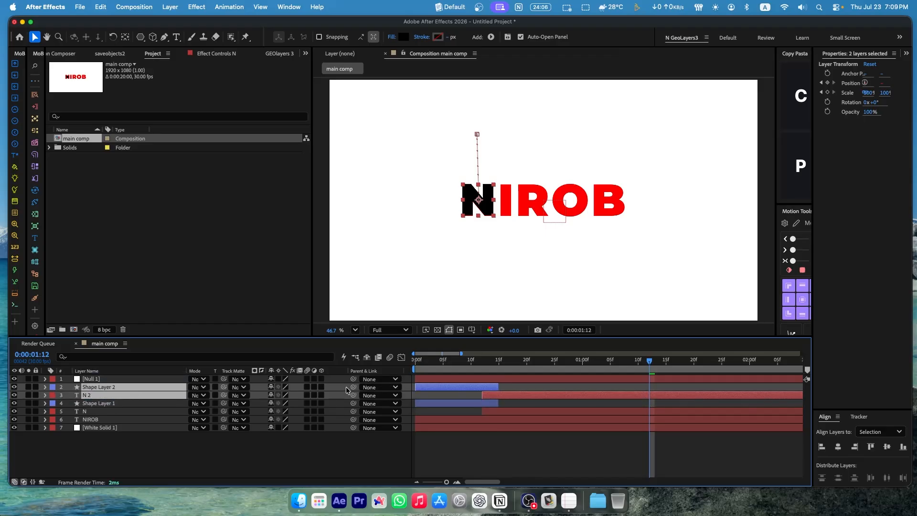
Parent the duplicated shape layer and the duplicated N layer to Null 1
drag(353, 386, 112, 380)
drag(353, 388, 99, 379)
click(110, 445)
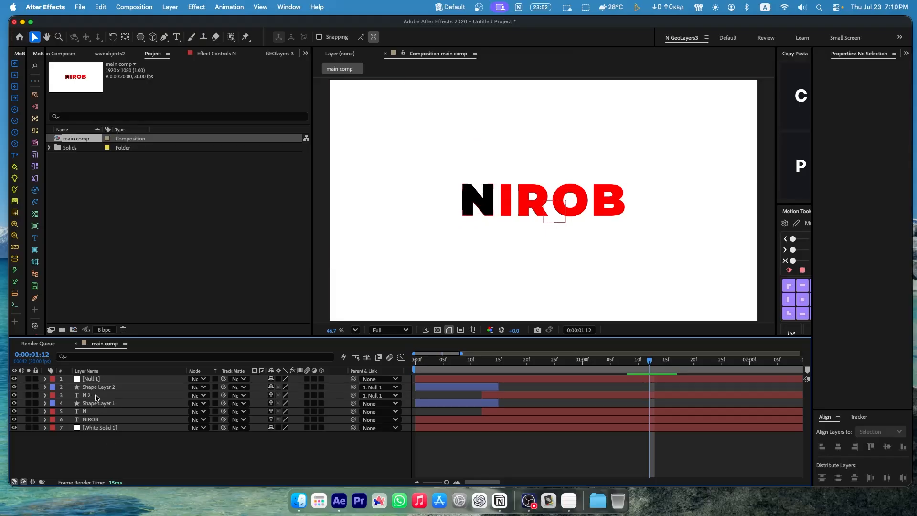
Change the text of the duplicated N layer to I
click(98, 396)
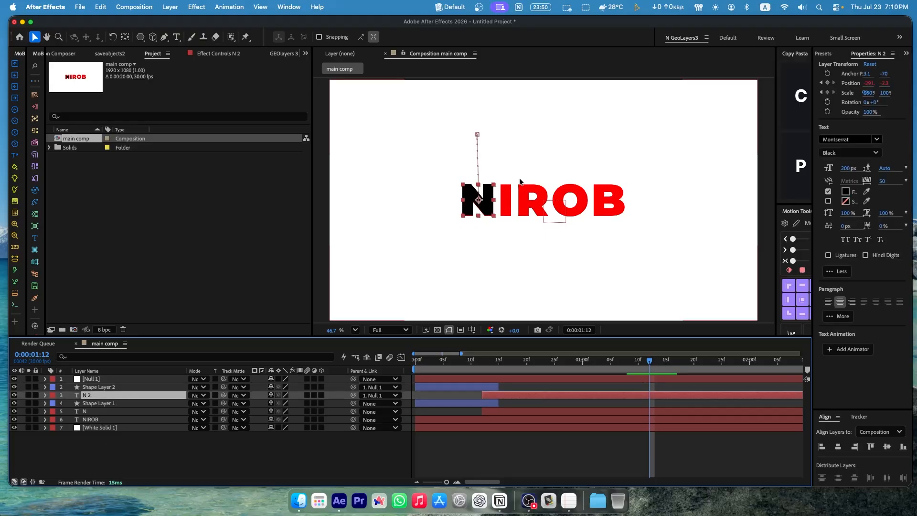
double_click(111, 393)
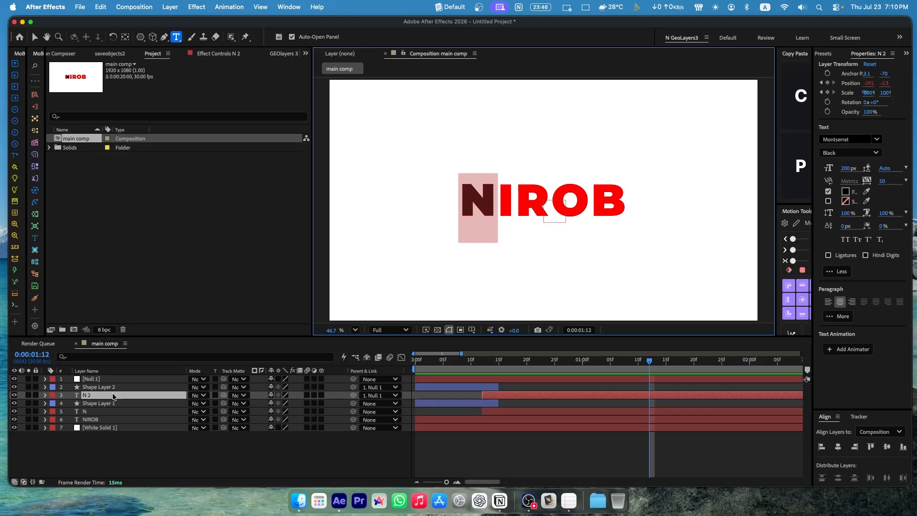
text(I)
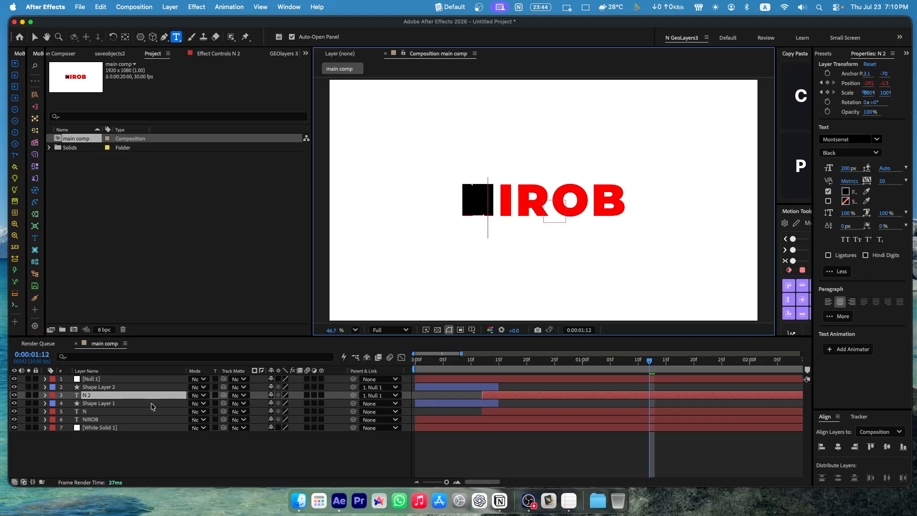
click(127, 379)
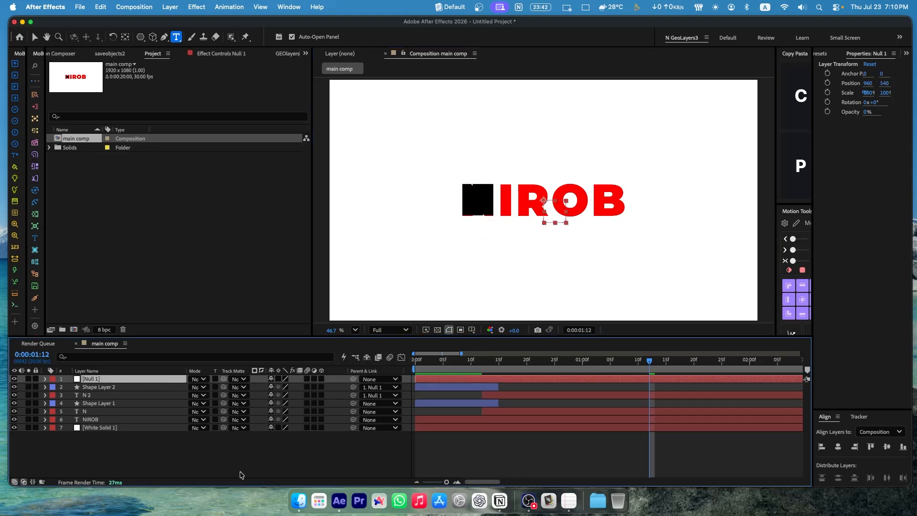
double_click(110, 379)
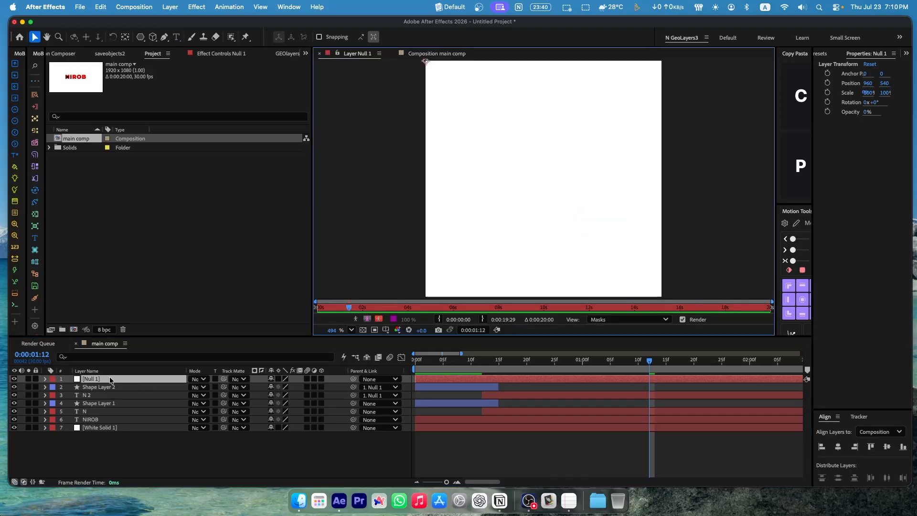
click(421, 53)
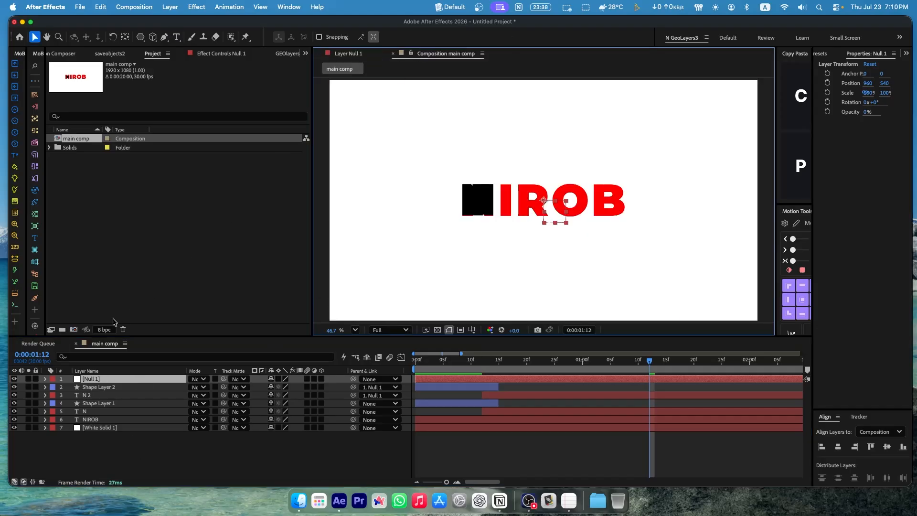
click(126, 380)
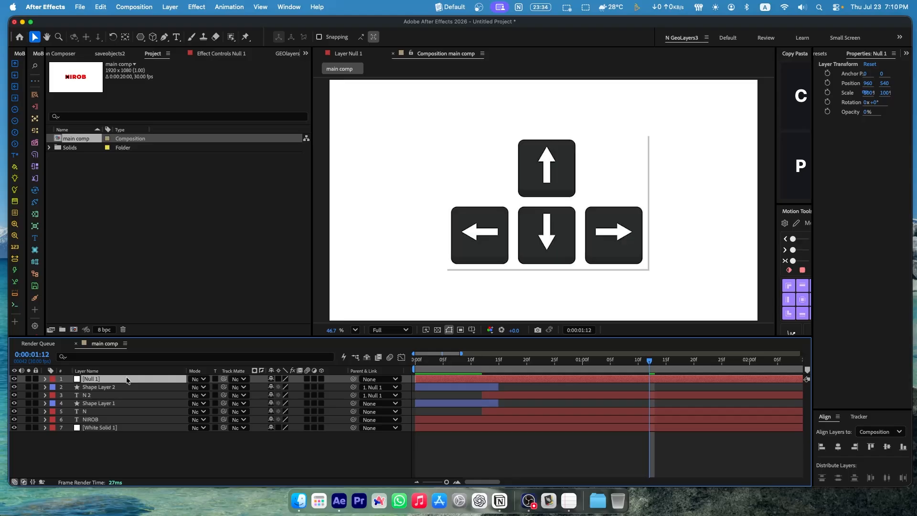
super+click(126, 378)
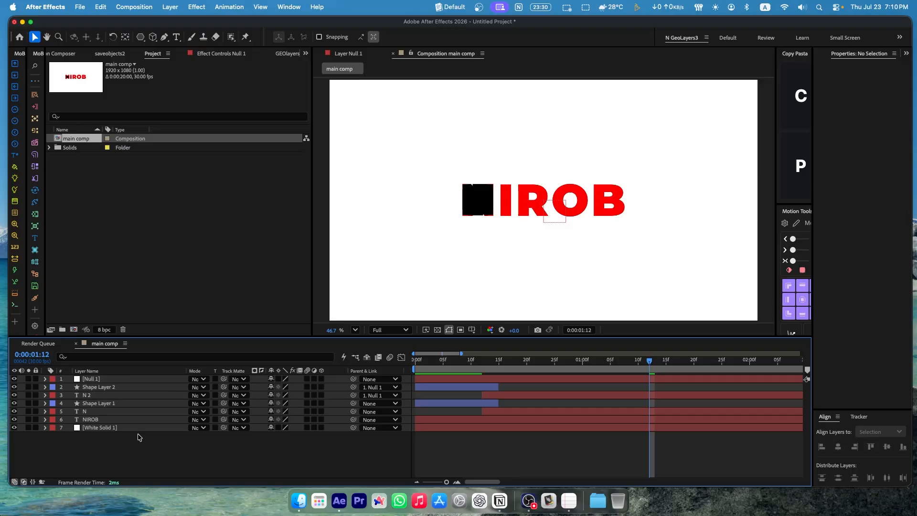
Nudge Null 1 to the right by about 128 px so the black I covers the second letter of the red title
click(137, 379)
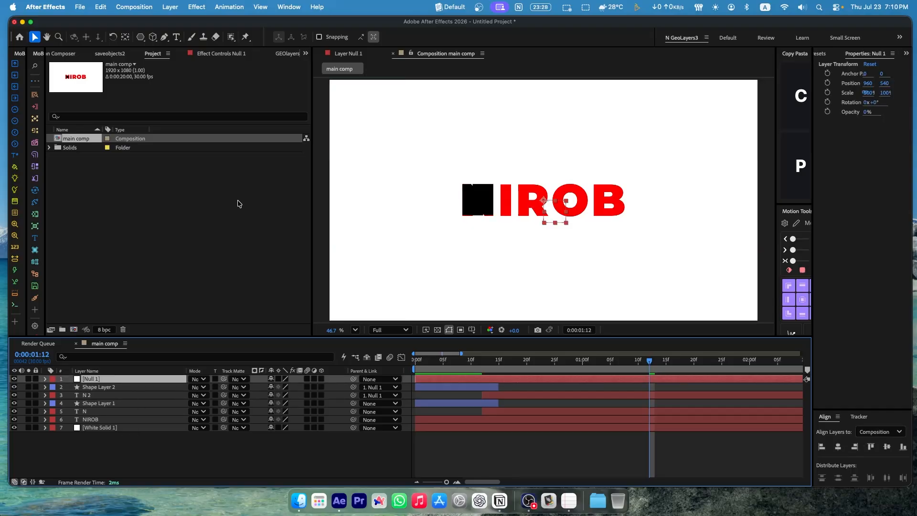
key(shift+Right)
key(shift+Right)
key(shift+Right)
key(shift+Right)
key(shift+Right)
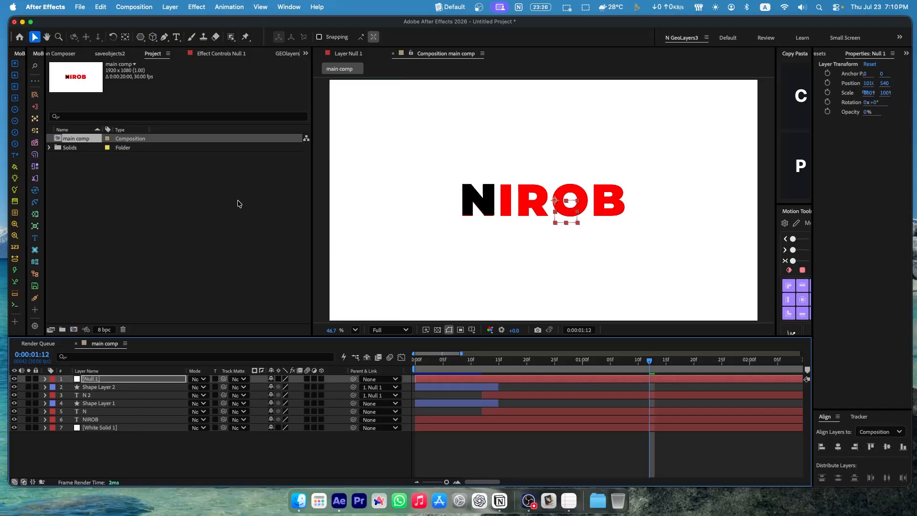
key(shift+Right)
key(shift+Right)
key(shift+Right)
key(shift+Right)
key(shift+Right)
key(shift+Right)
key(shift+Right)
key(shift+Right)
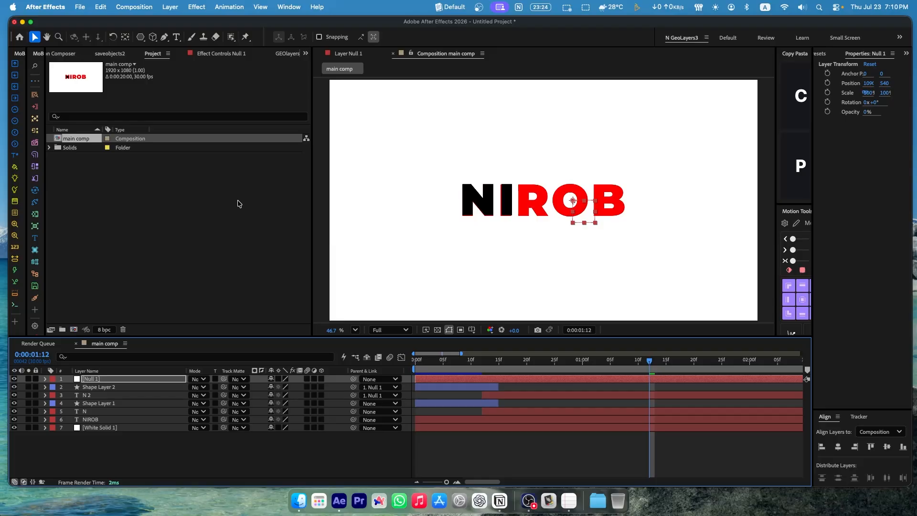
key(Left)
key(Left)
click(114, 377)
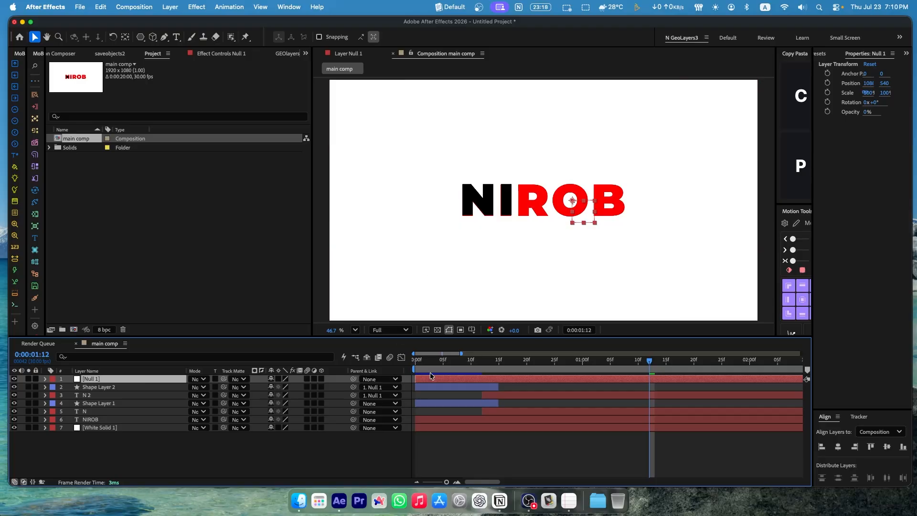
Play the animation from the start to review both letters, and scrub to frame 25
key(Home)
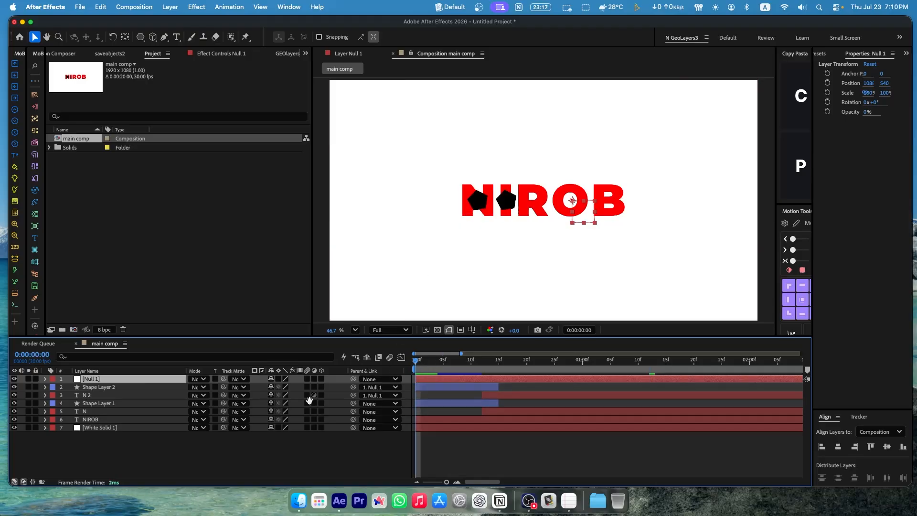
key(space)
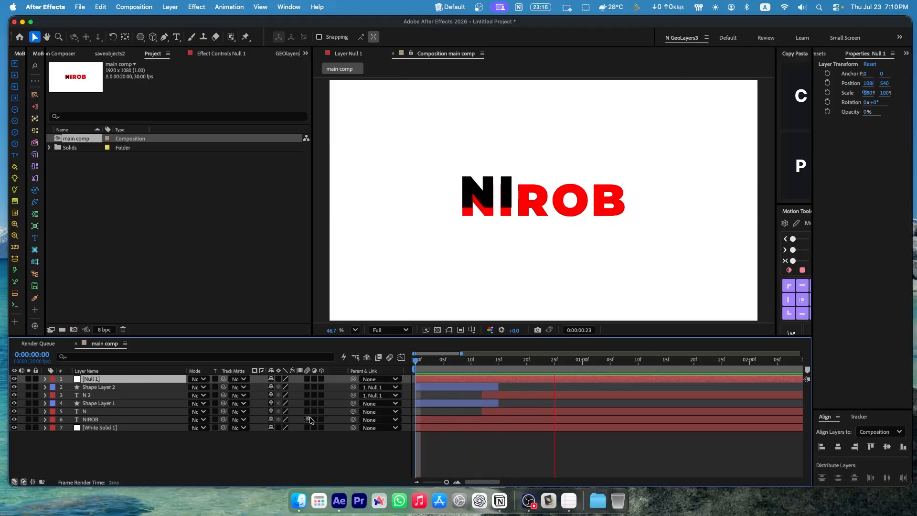
key(space)
drag(513, 362, 555, 365)
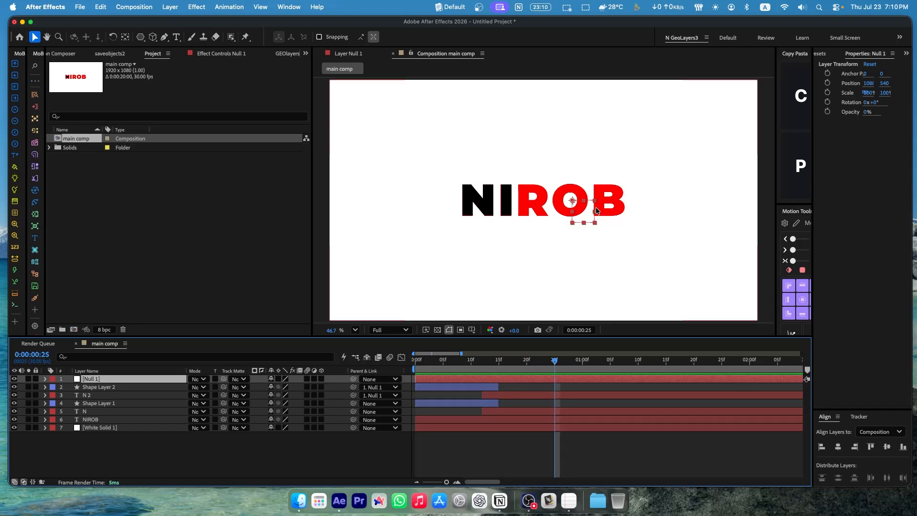
Unparent Shape Layer 2 and the N 2 layer from Null 1 by setting their parent to None
click(109, 395)
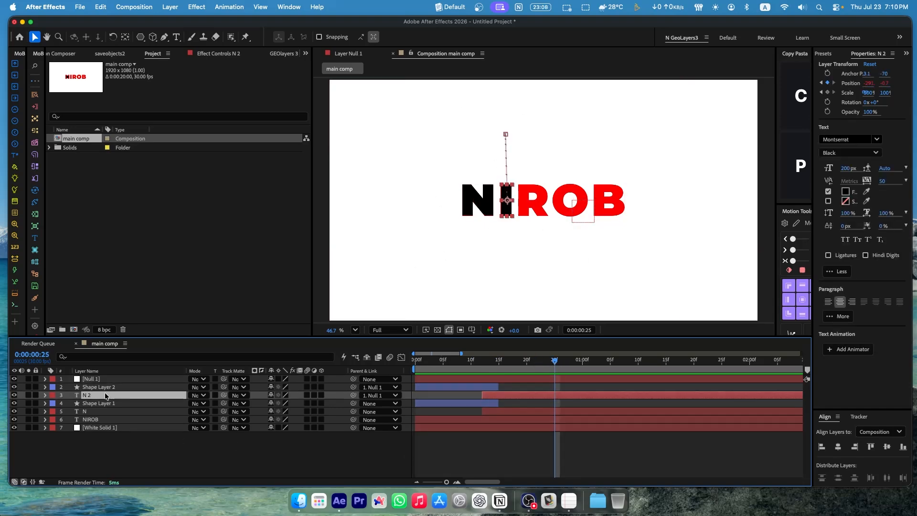
shift+click(102, 386)
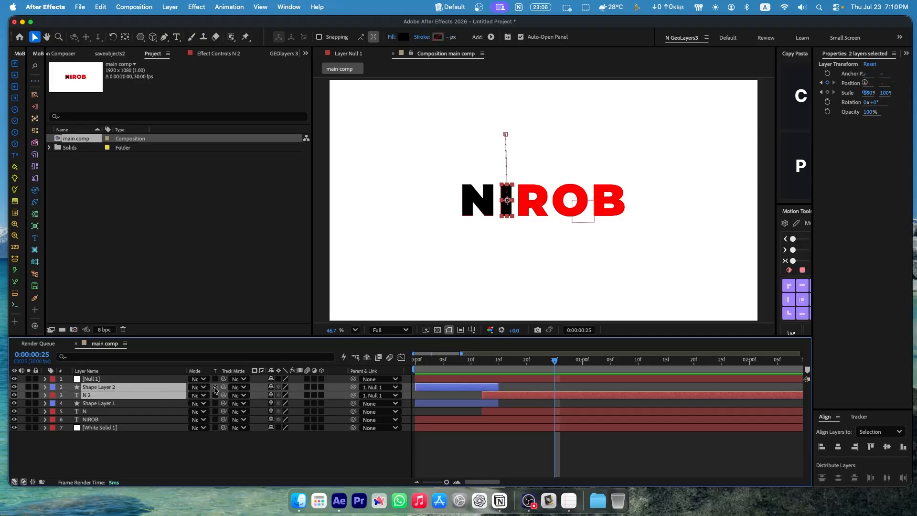
click(383, 387)
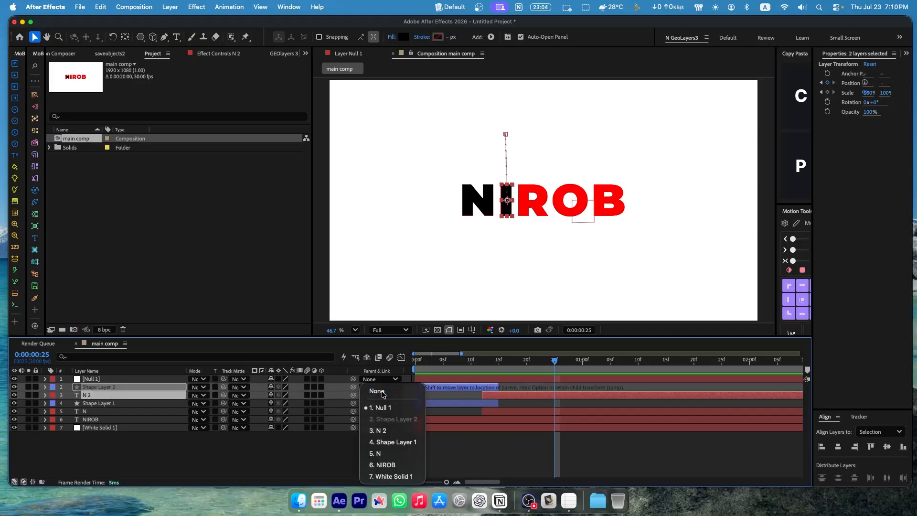
click(385, 389)
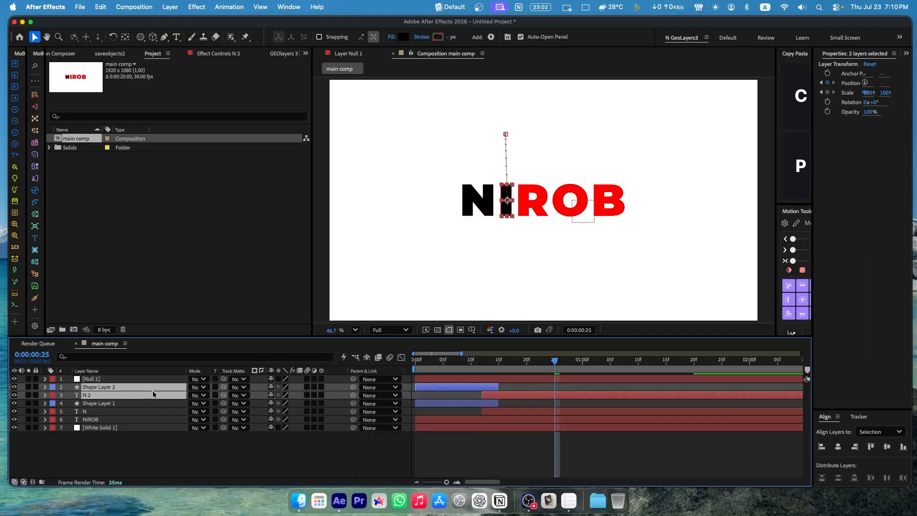
Rename the N 2 layer to I
click(96, 396)
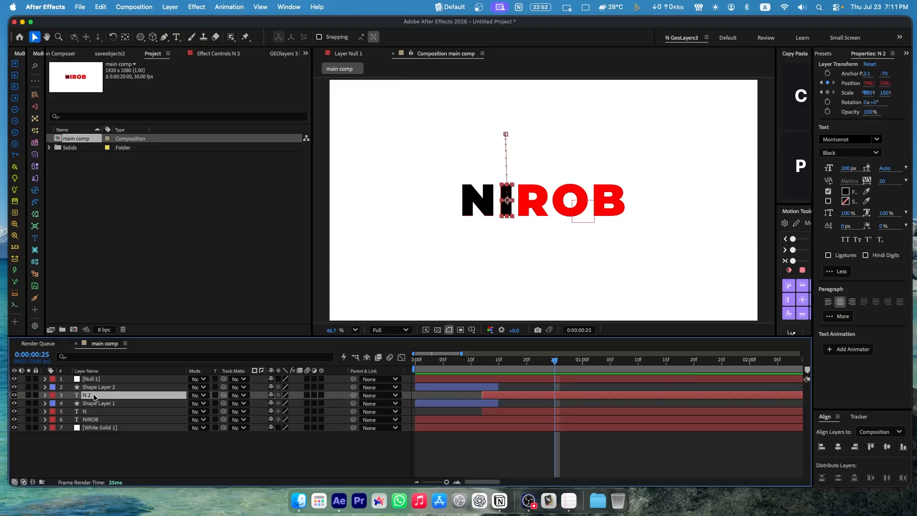
double_click(94, 397)
right_click(94, 397)
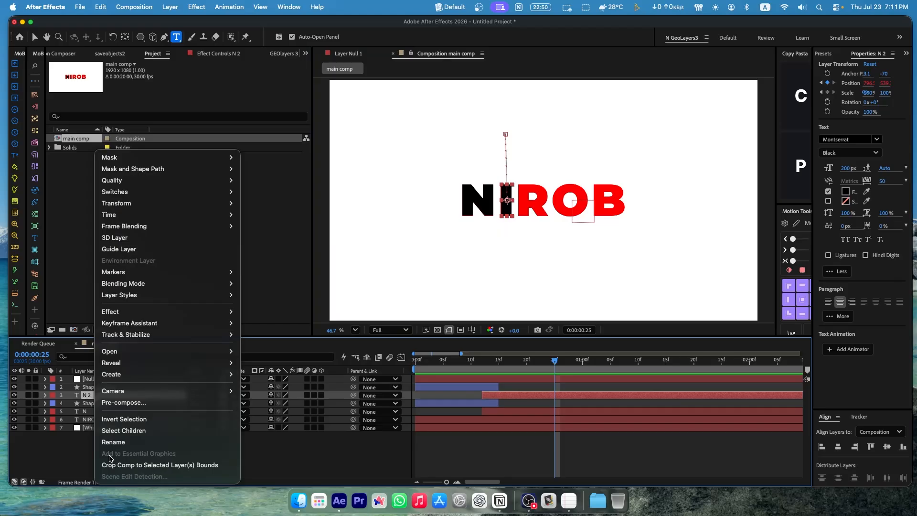
click(118, 440)
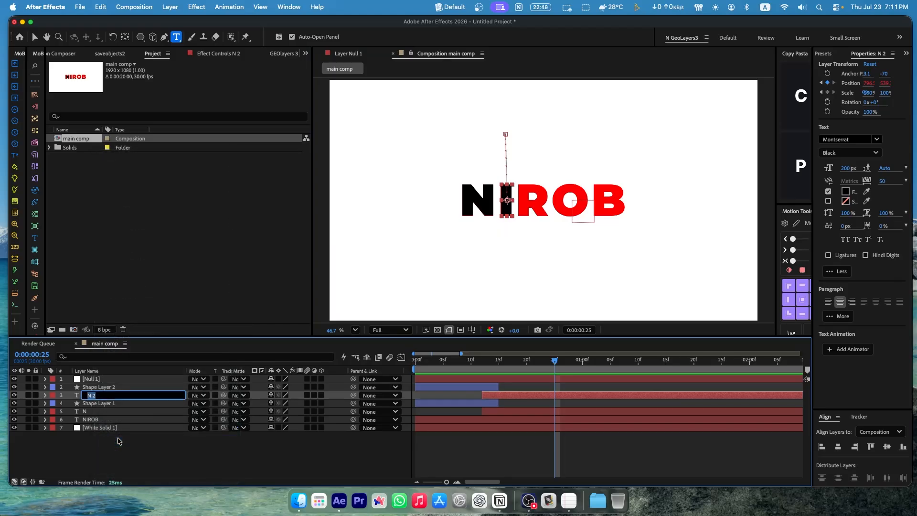
text(I)
click(119, 446)
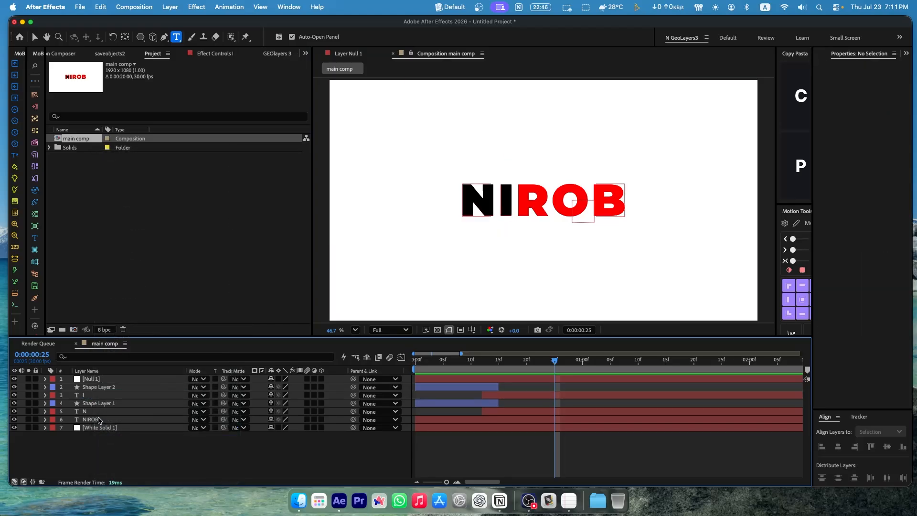
Duplicate Shape Layer 2 and the I layer together, and parent the two copies to Null 1
click(111, 410)
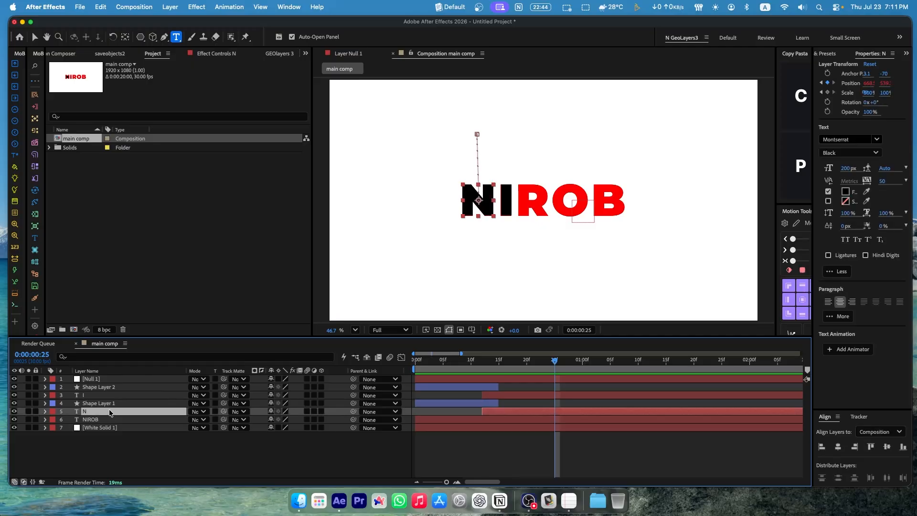
click(118, 396)
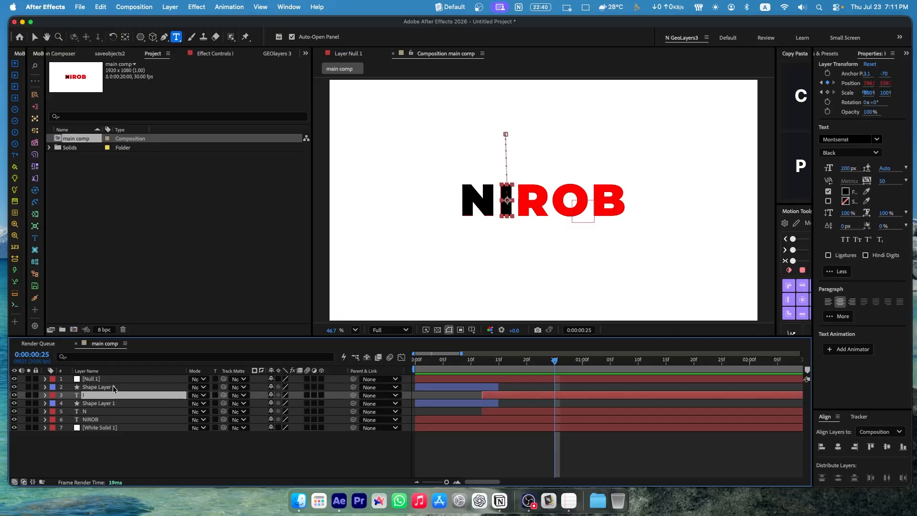
shift+click(113, 386)
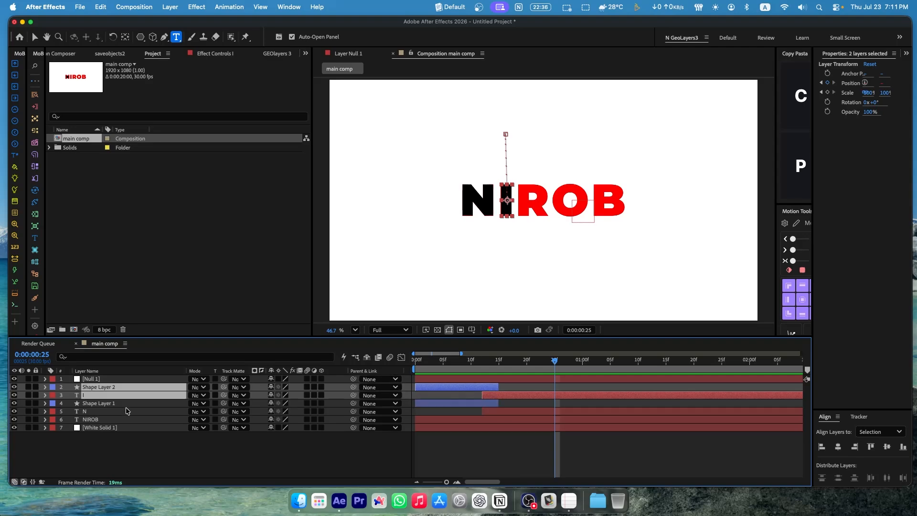
key(super+d)
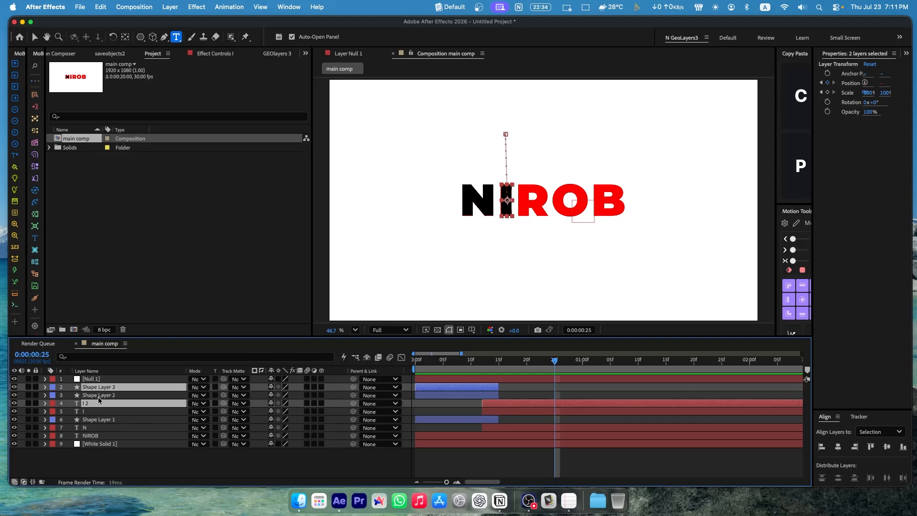
drag(89, 397, 89, 390)
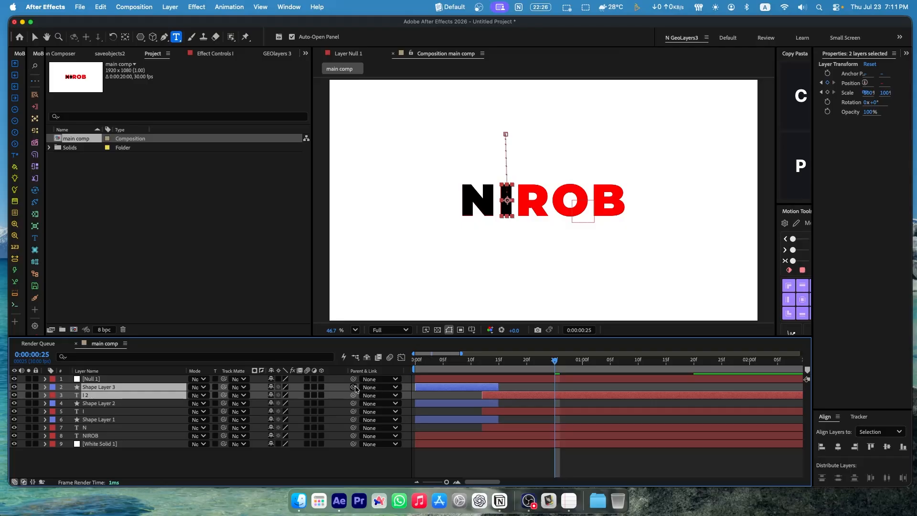
drag(353, 386, 111, 380)
Change the text of the I 2 layer to R and rename the layer R
click(96, 394)
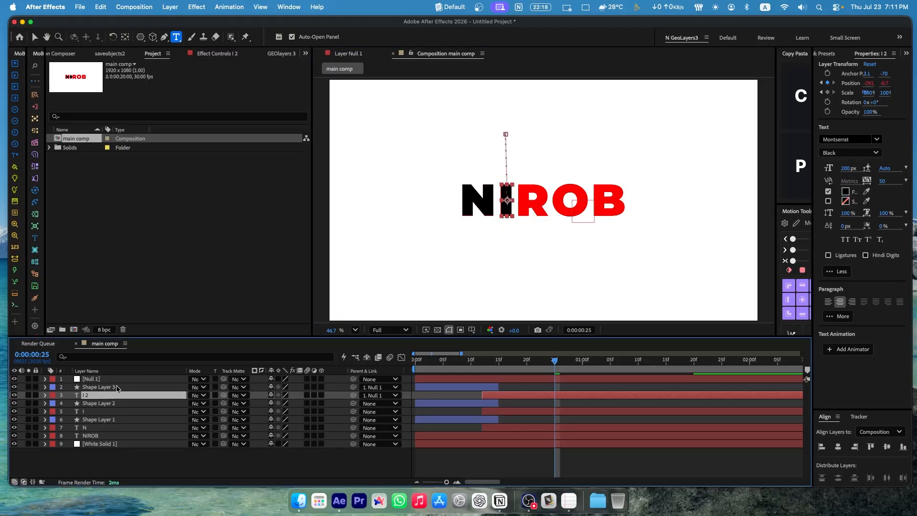
double_click(93, 395)
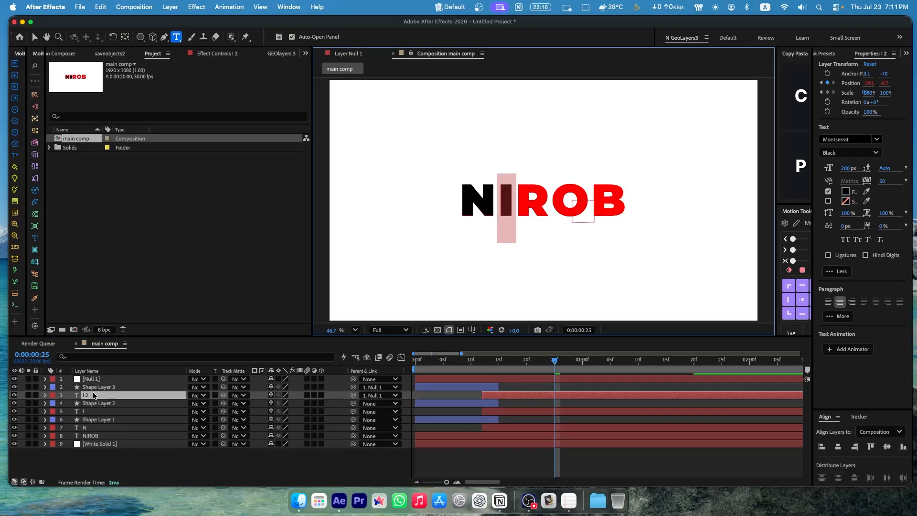
text(R)
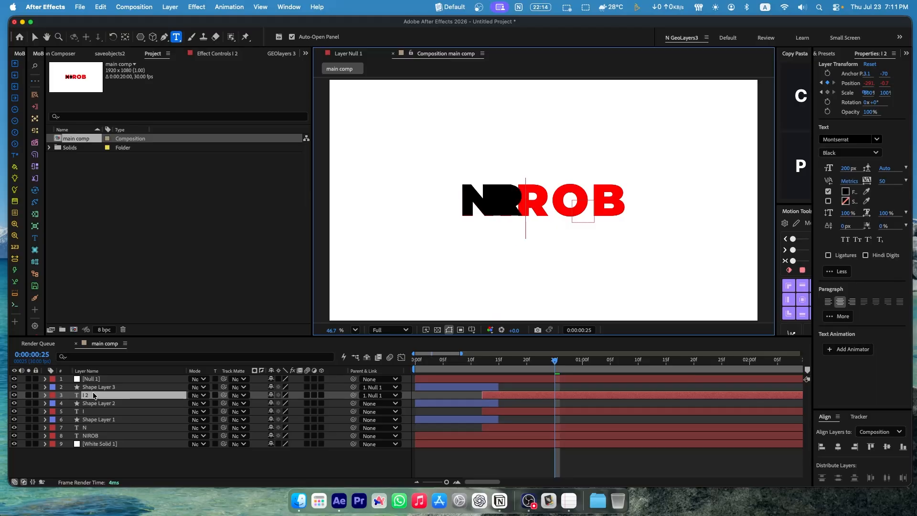
right_click(102, 393)
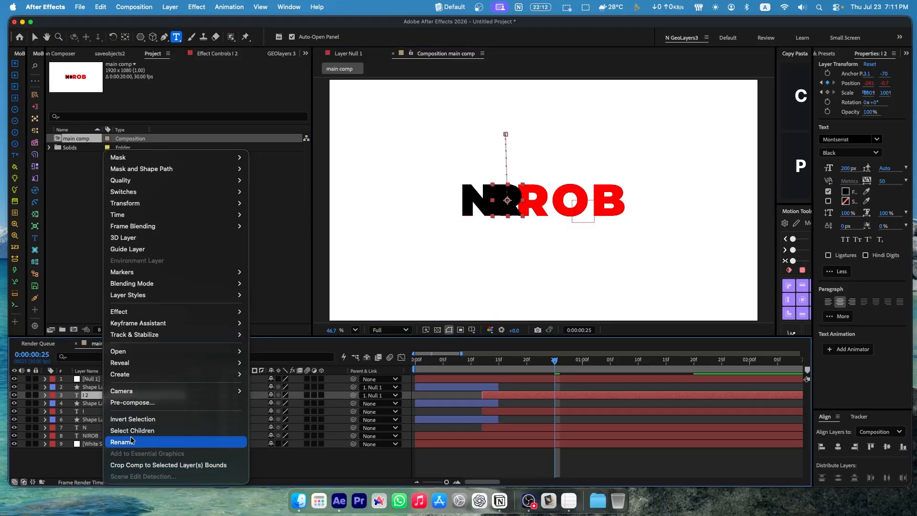
click(132, 441)
text(R)
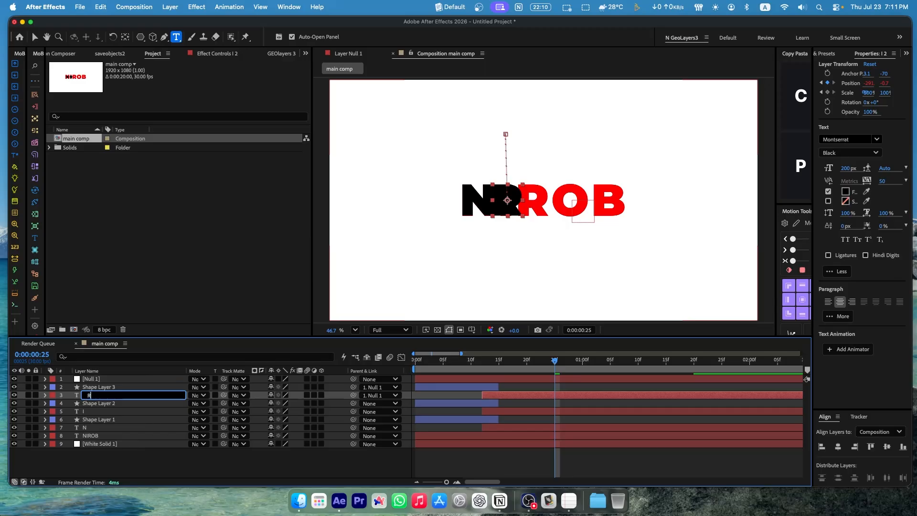
click(160, 468)
Nudge Null 1 to the right by about 118 px so the black R covers the third letter of the red title
click(101, 395)
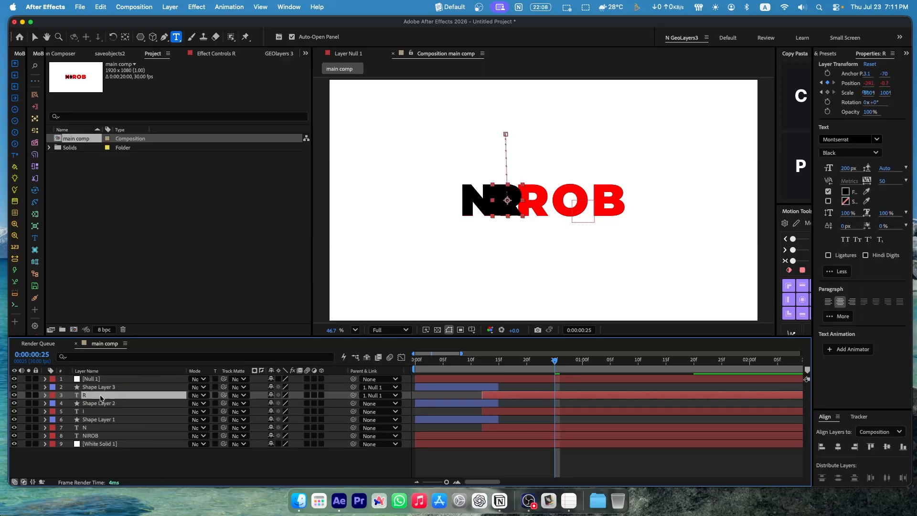
click(110, 389)
click(101, 395)
click(101, 388)
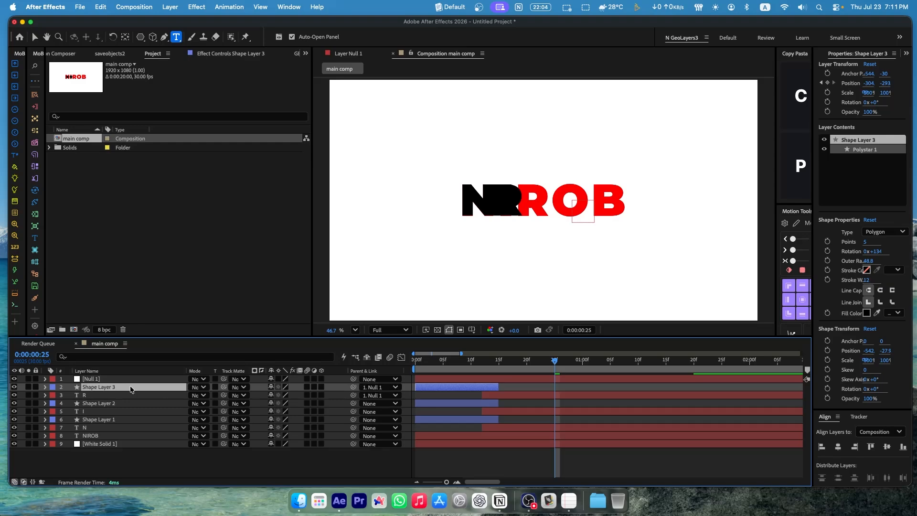
click(91, 379)
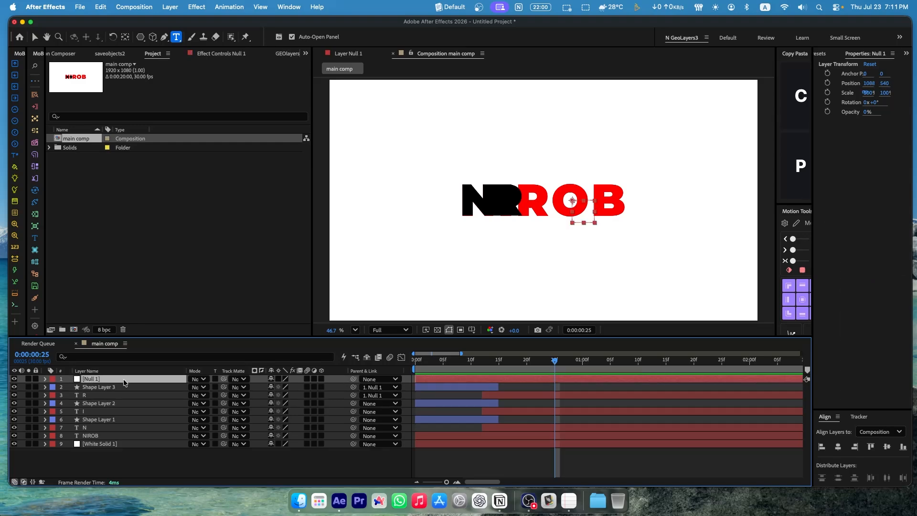
key(shift+Right)
key(shift+Right)
key(shift+Right)
key(shift+Right)
key(shift+Right)
key(shift+Right)
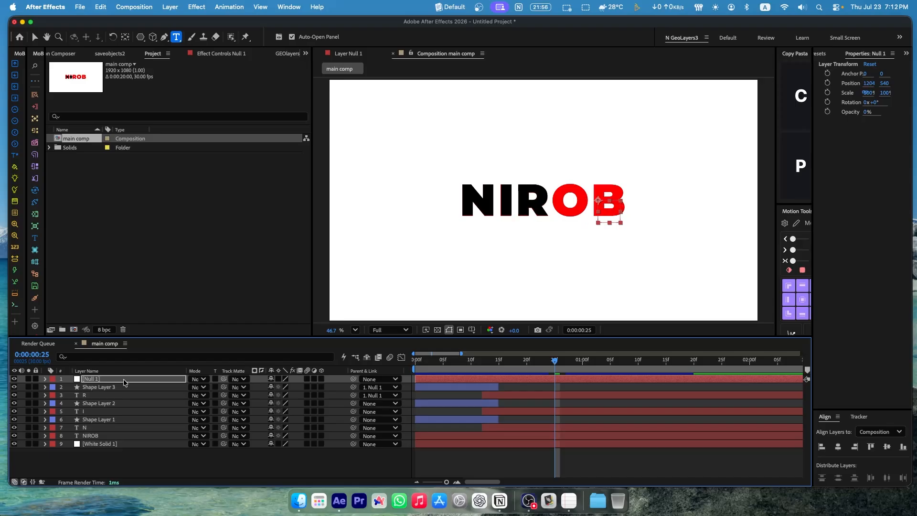
Unparent Shape Layer 3 and the R layer from Null 1 by setting their parent to None
click(361, 470)
click(111, 396)
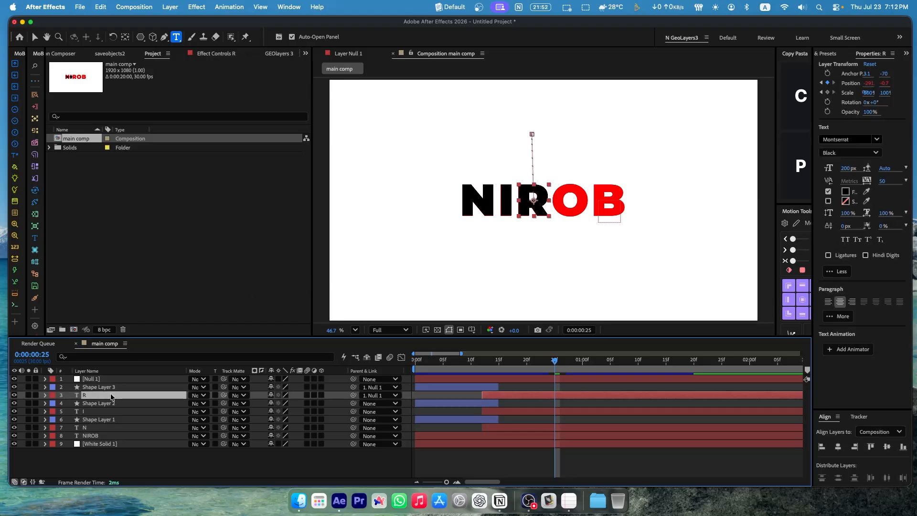
shift+click(114, 388)
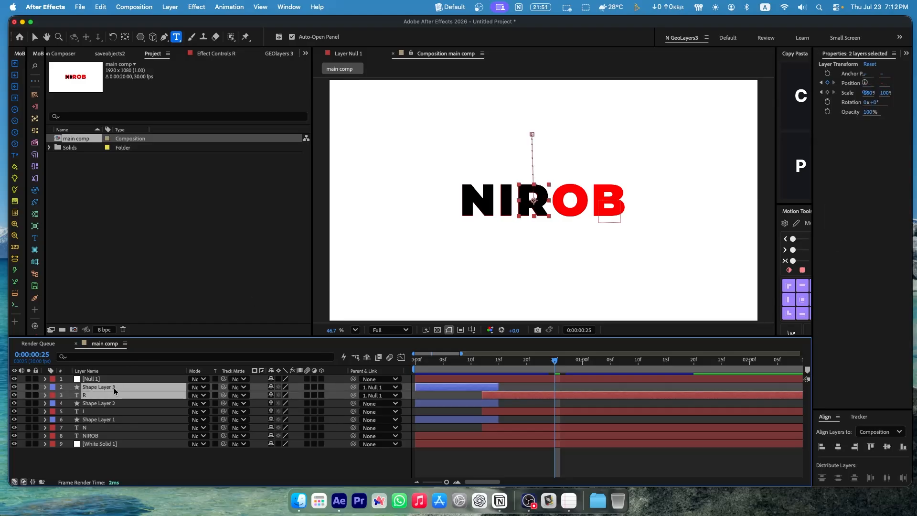
click(377, 387)
click(377, 368)
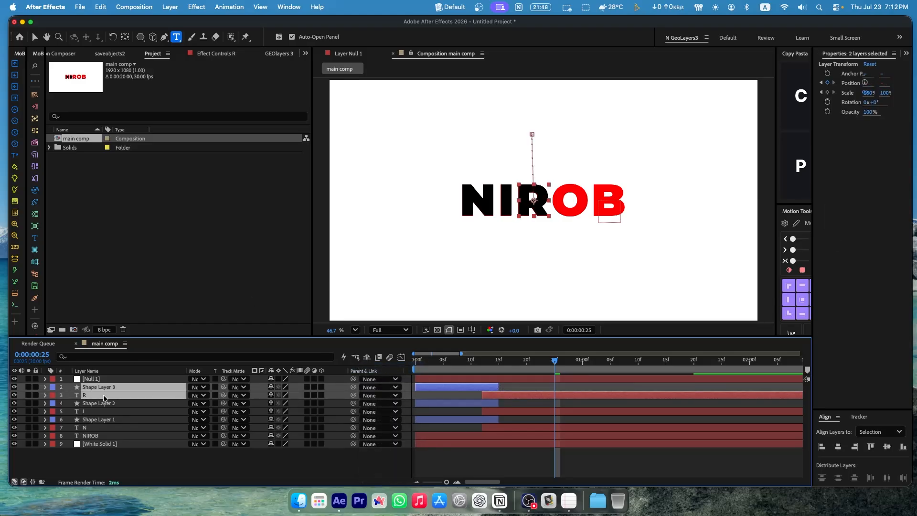
Duplicate Shape Layer 3 and the R layer, and stack the two copies directly below Null 1
key(super+d)
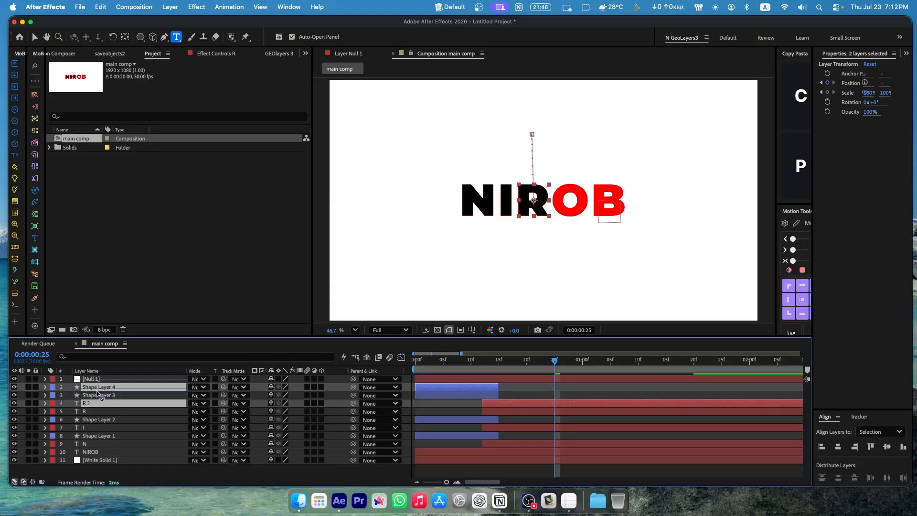
drag(98, 388, 135, 391)
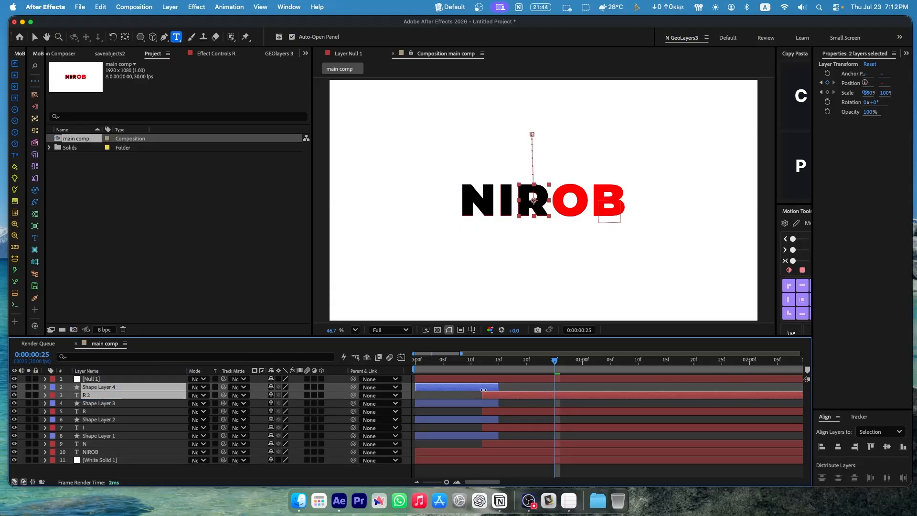
click(135, 390)
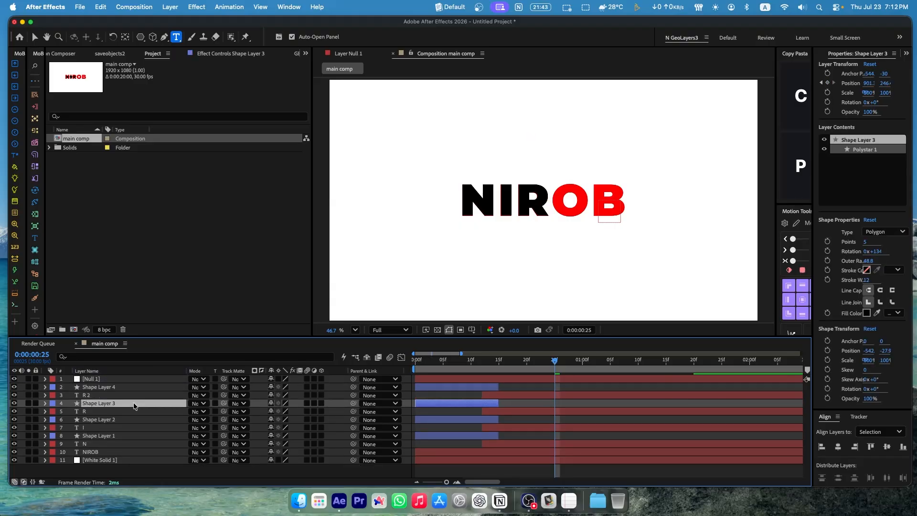
Rename the R 2 layer to O
right_click(96, 395)
click(121, 438)
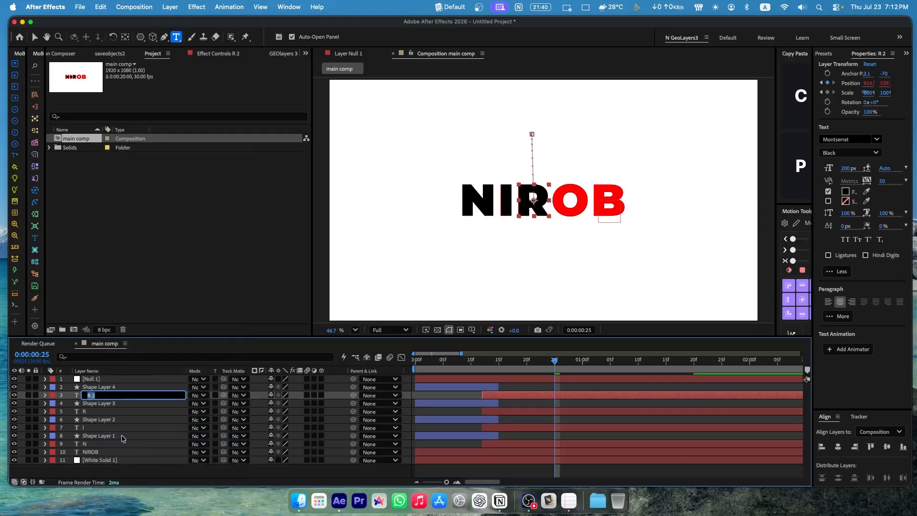
text(O)
click(140, 421)
Parent Shape Layer 4 and the O layer to Null 1
click(94, 397)
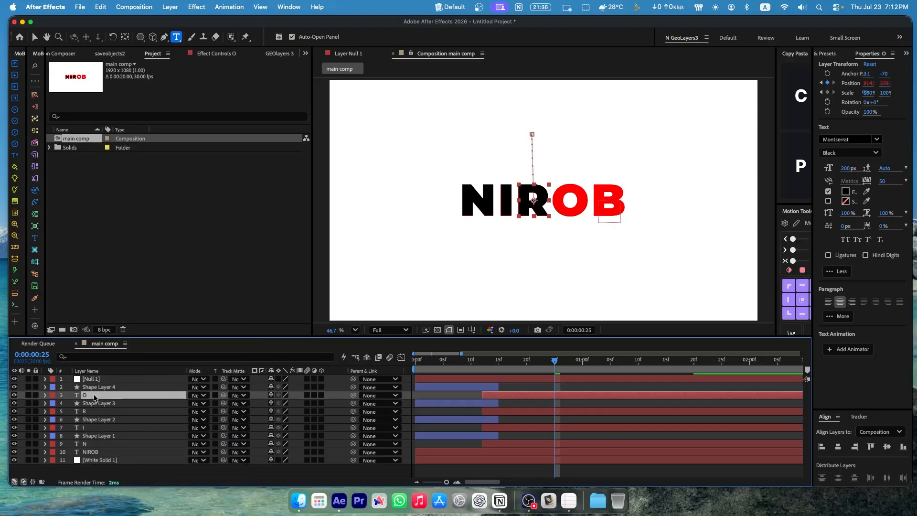
shift+click(100, 388)
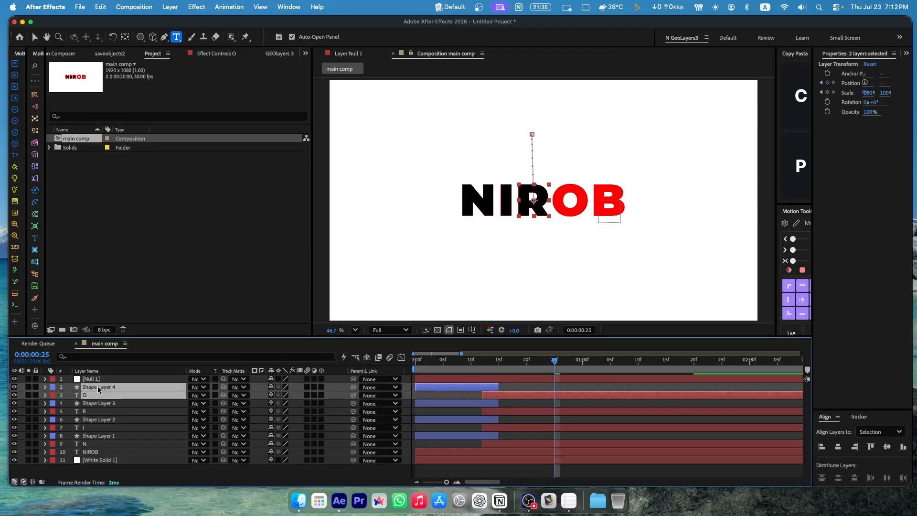
click(375, 388)
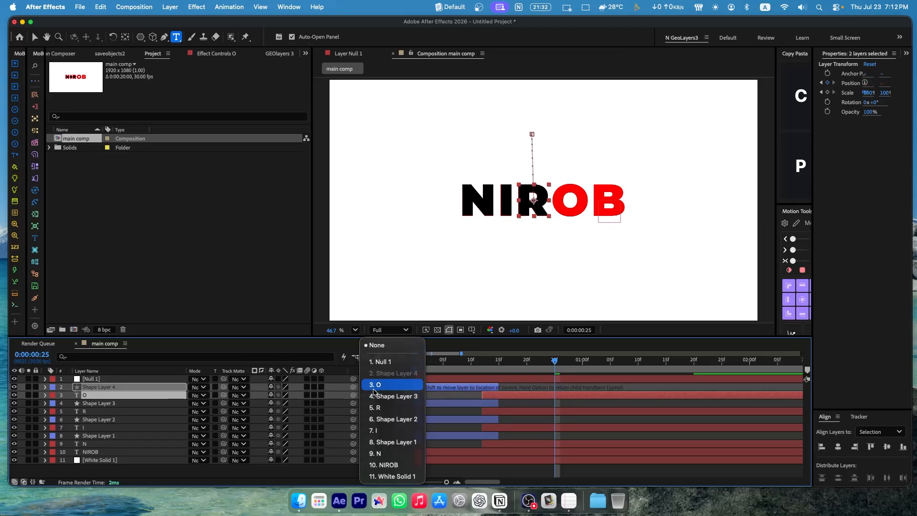
click(380, 362)
click(382, 385)
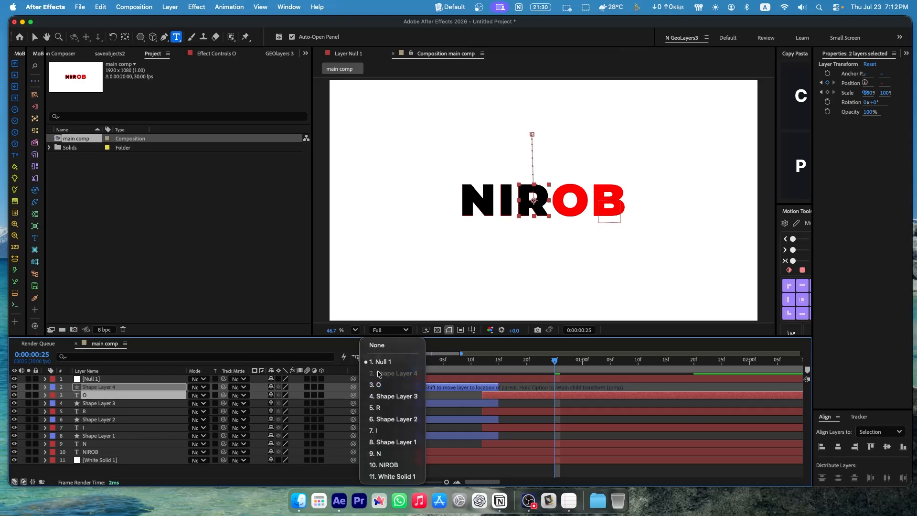
click(379, 362)
drag(353, 386, 93, 380)
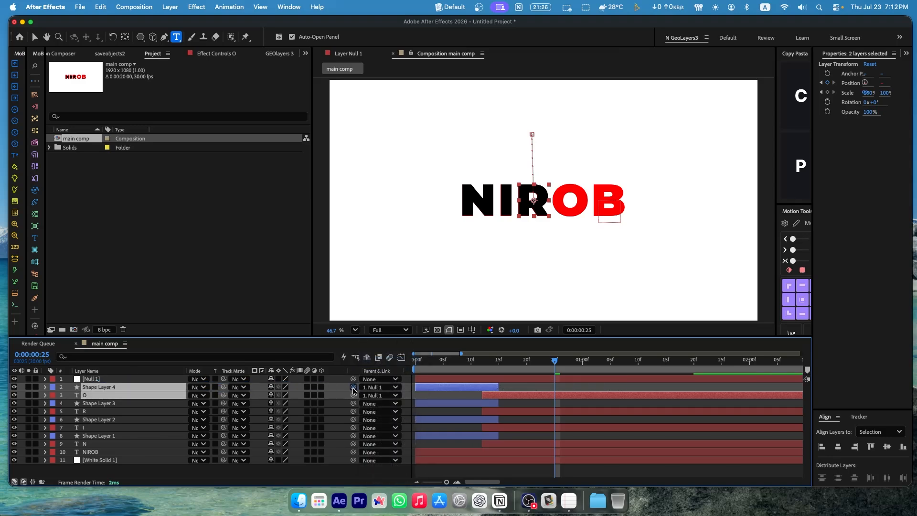
drag(353, 388, 132, 381)
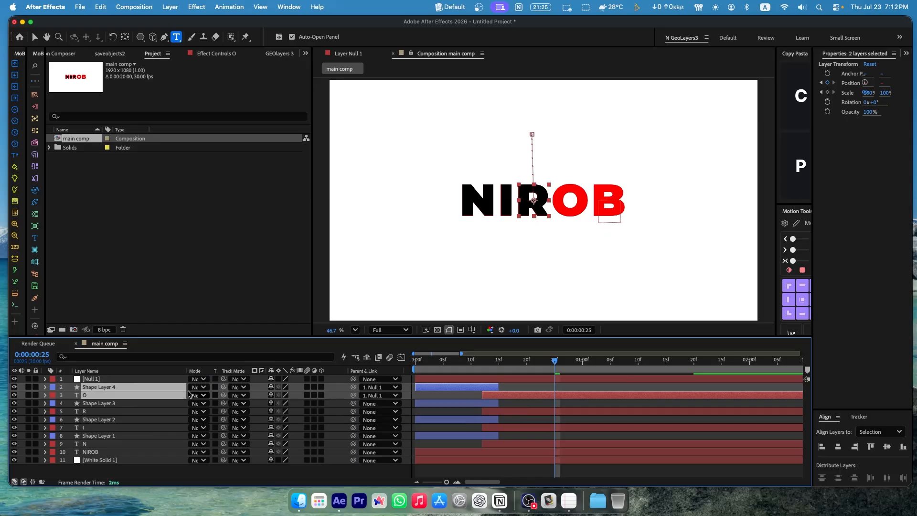
Nudge Null 1 to the right by about 160 px to bring the duplicated letter over the fourth letter of the red title
click(106, 380)
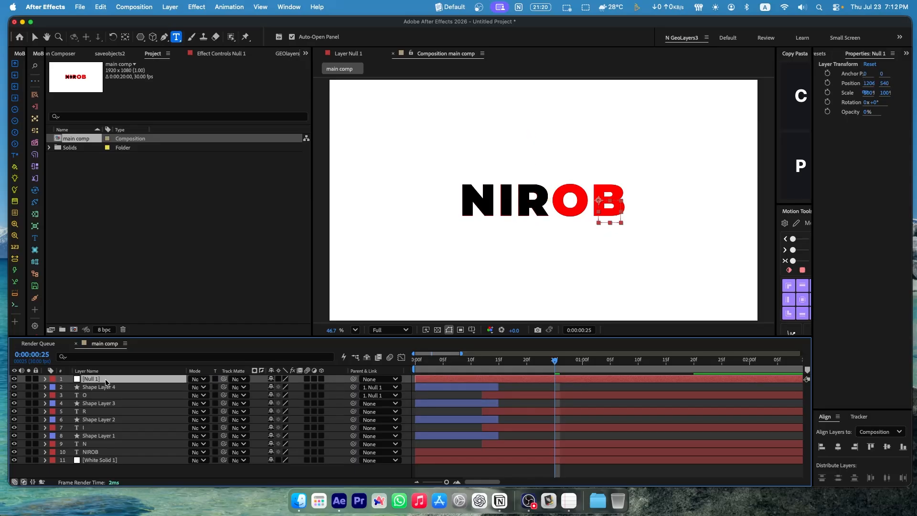
key(shift+Right)
key(shift+Right)
key(shift+Right)
key(shift+Right)
key(shift+Right)
key(shift+Right)
key(shift+Right)
key(shift+Right)
key(shift+Right)
key(shift+Right)
key(shift+Right)
key(shift+Right)
key(shift+Right)
key(shift+Right)
key(shift+Right)
key(shift+Right)
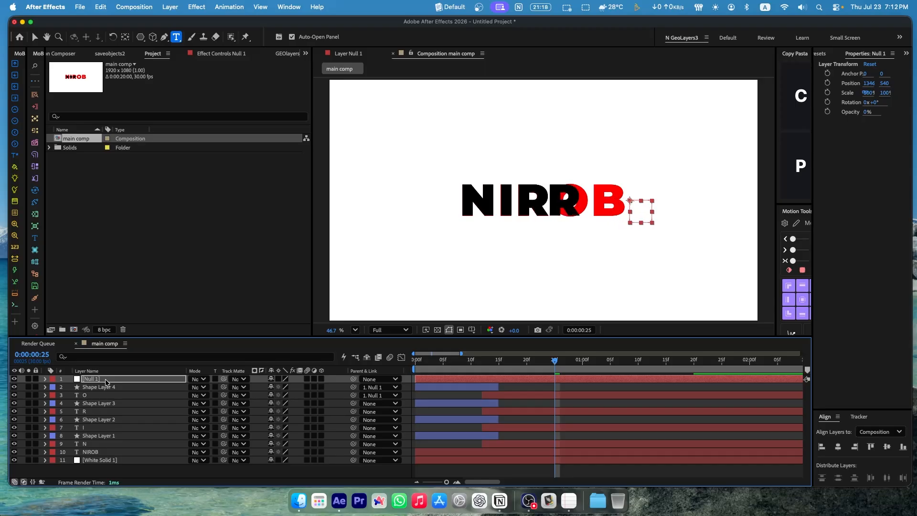
Replace the R text in the O layer with the letter O
click(91, 395)
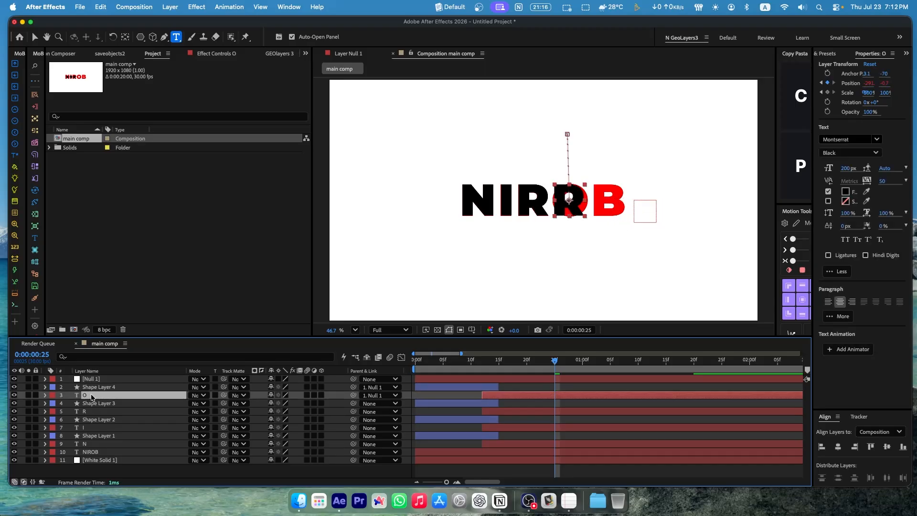
double_click(92, 395)
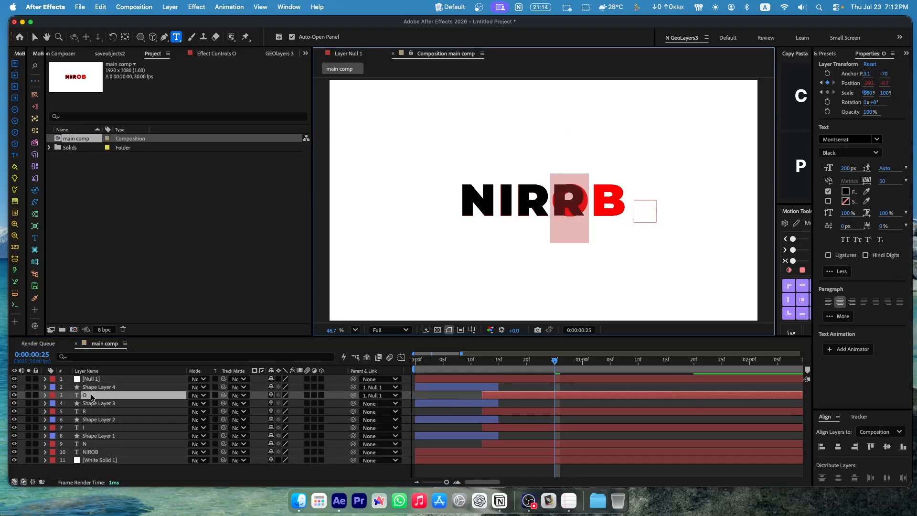
text(O)
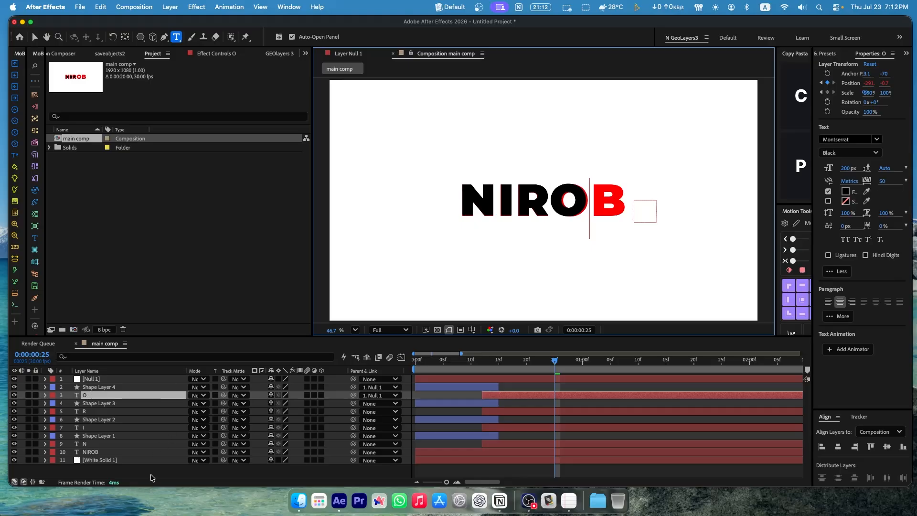
click(99, 396)
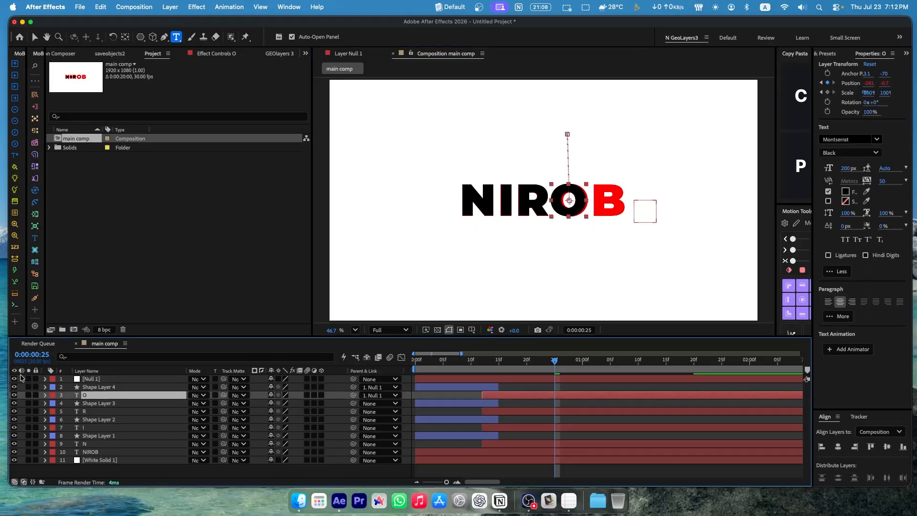
Fine-tune Null 1 about 8 px further right so the black O exactly covers the red O
click(113, 380)
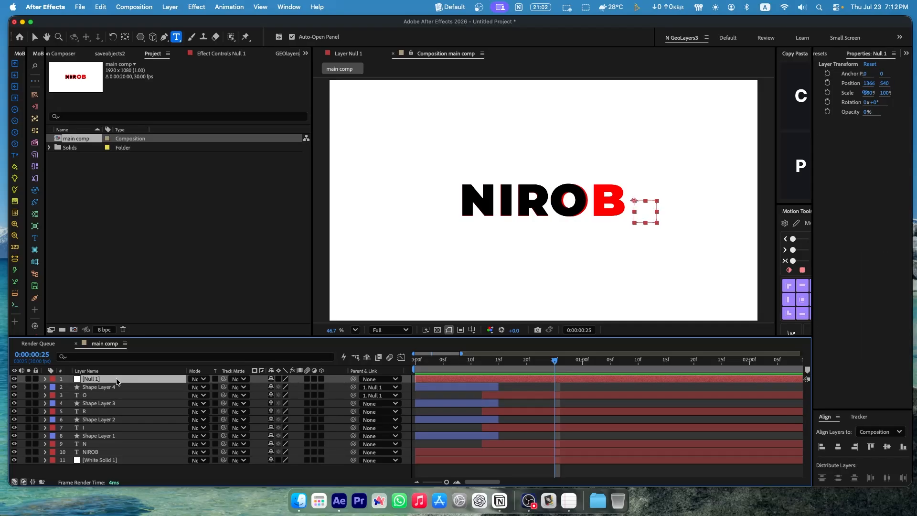
key(Right)
key(Right)
key(Right)
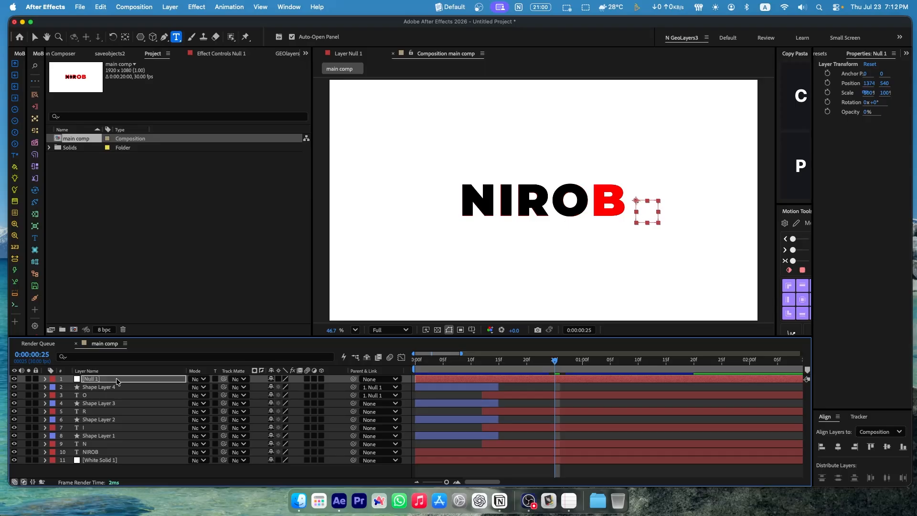
Unparent Shape Layer 4 and the O layer from Null 1
key(Left)
key(Left)
click(109, 394)
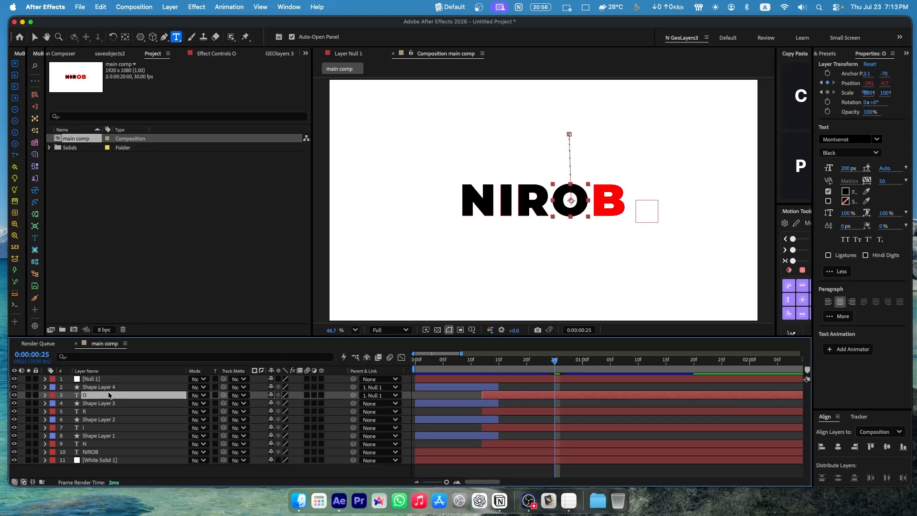
ctrl+click(101, 389)
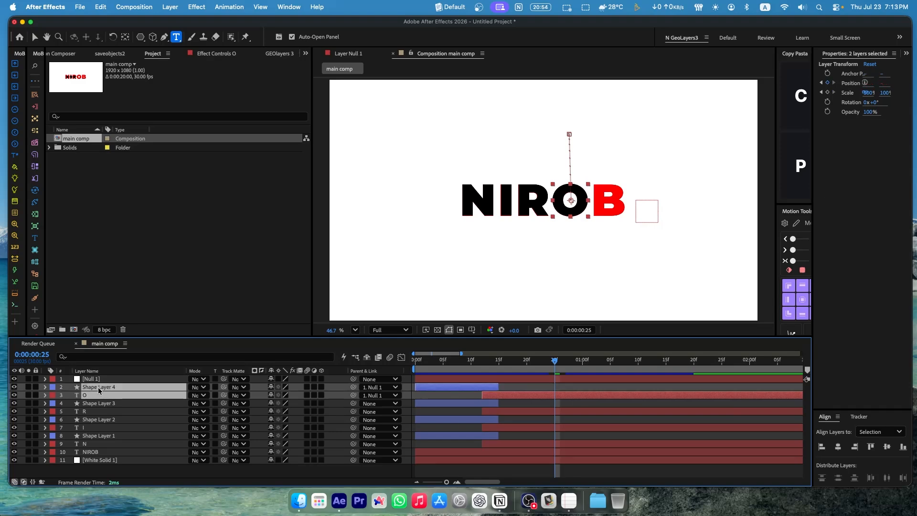
click(369, 387)
click(370, 350)
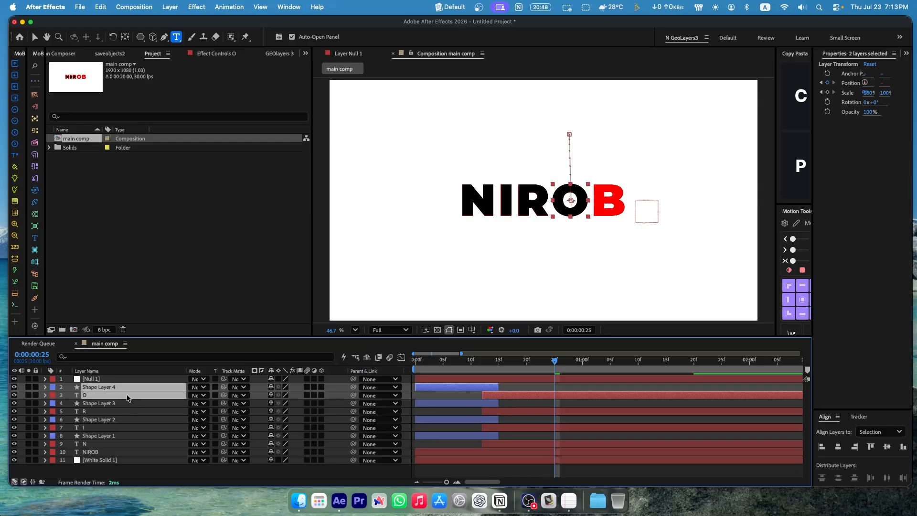
Duplicate Shape Layer 4 and the O layer, and parent both copies to Null 1
key(ctrl+d)
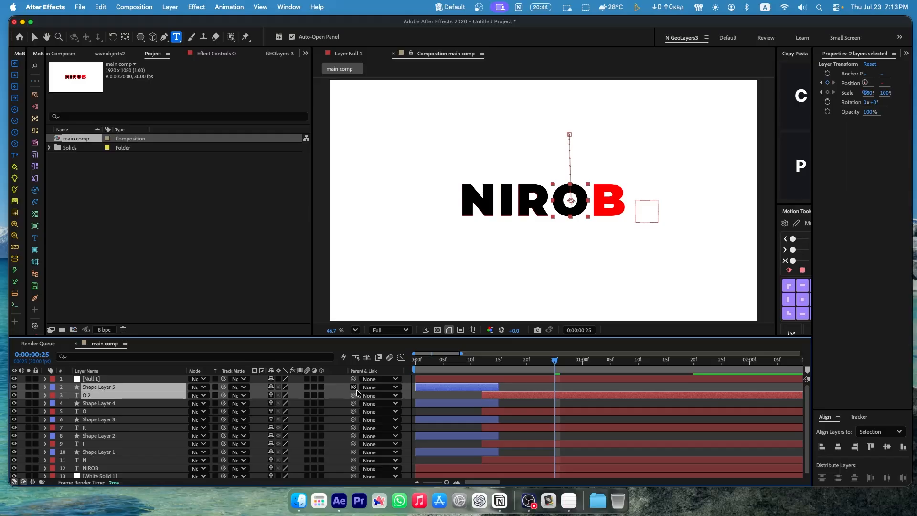
drag(353, 387, 115, 379)
click(148, 411)
Replace the text of the duplicated O 2 layer with the letter B and rename that layer B
click(103, 395)
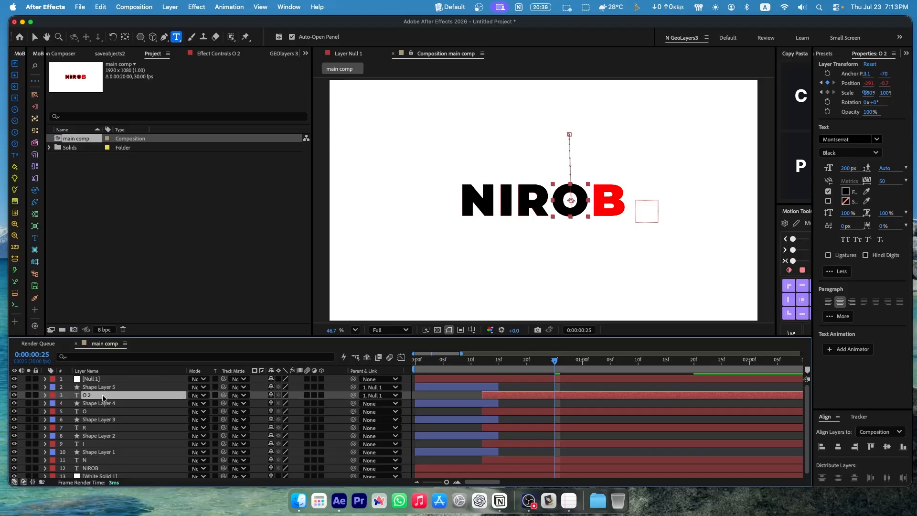
double_click(104, 395)
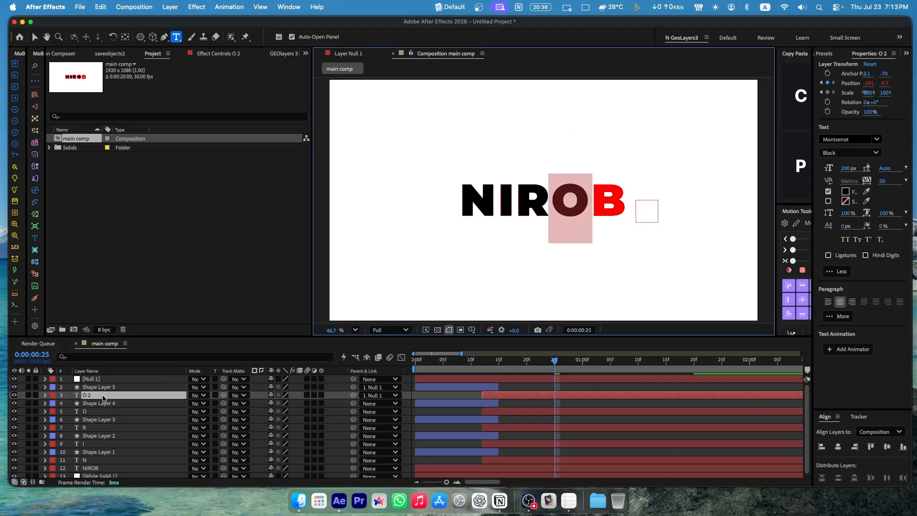
text(B)
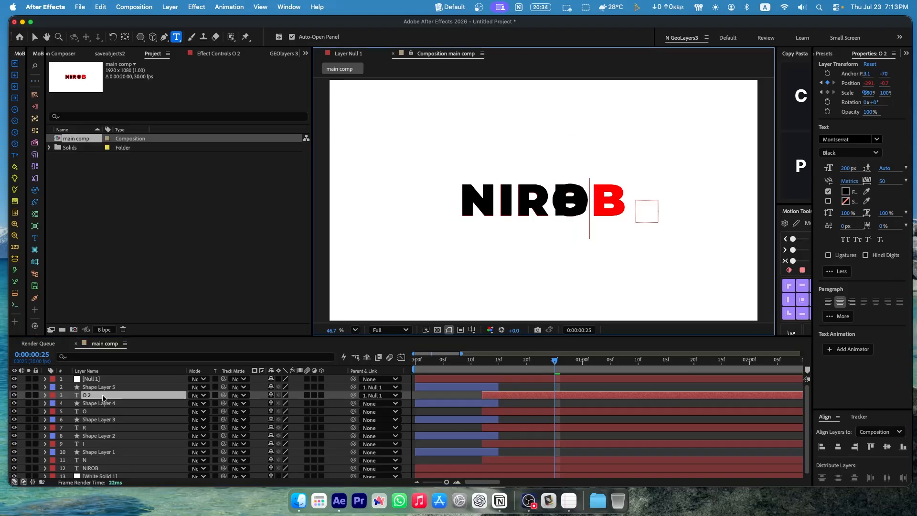
right_click(101, 395)
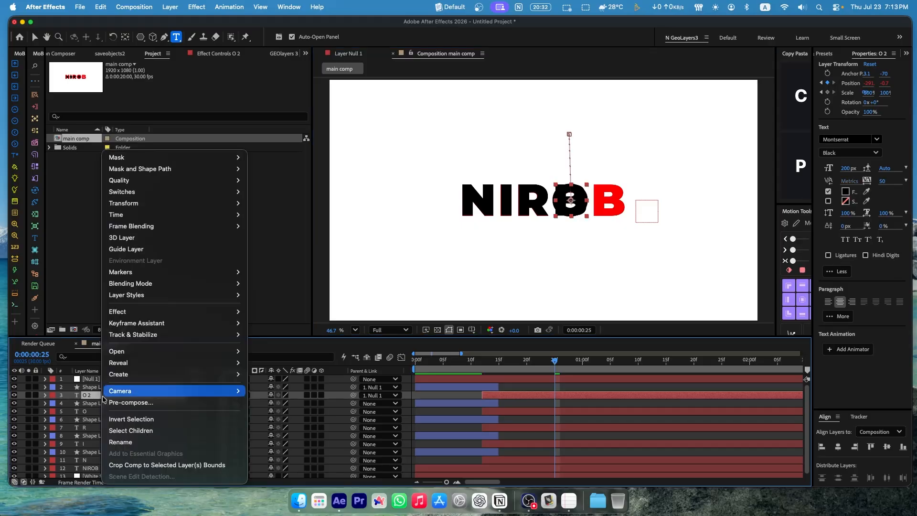
click(113, 445)
text(B)
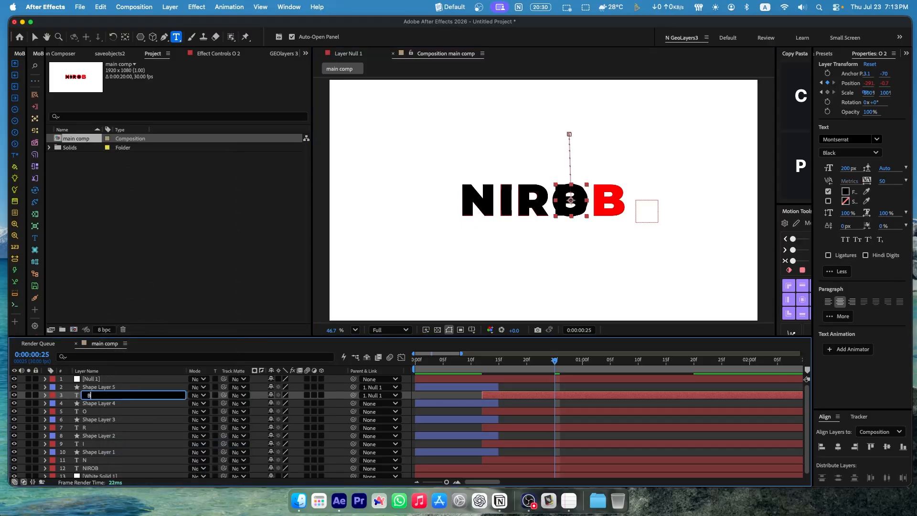
click(162, 429)
click(109, 396)
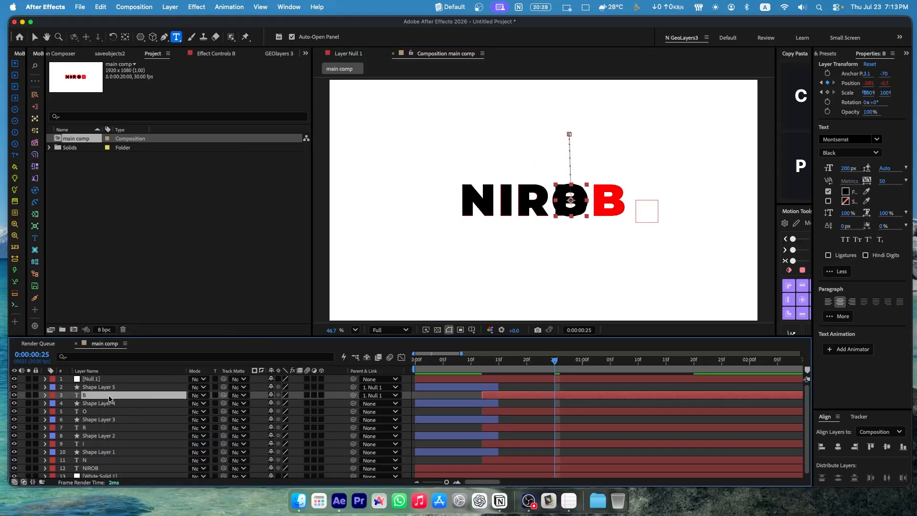
Nudge Null 1 to the right by about 180 px to bring the black B over the last letter of the red title
click(98, 380)
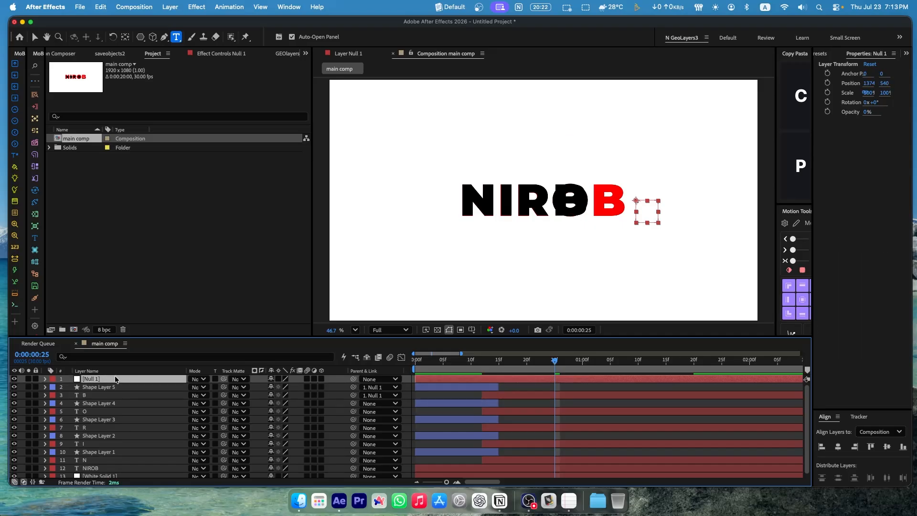
key(shift+Right)
key(shift+Right)
key(shift+Right)
key(shift+Right)
key(shift+Right)
key(shift+Right)
key(shift+Right)
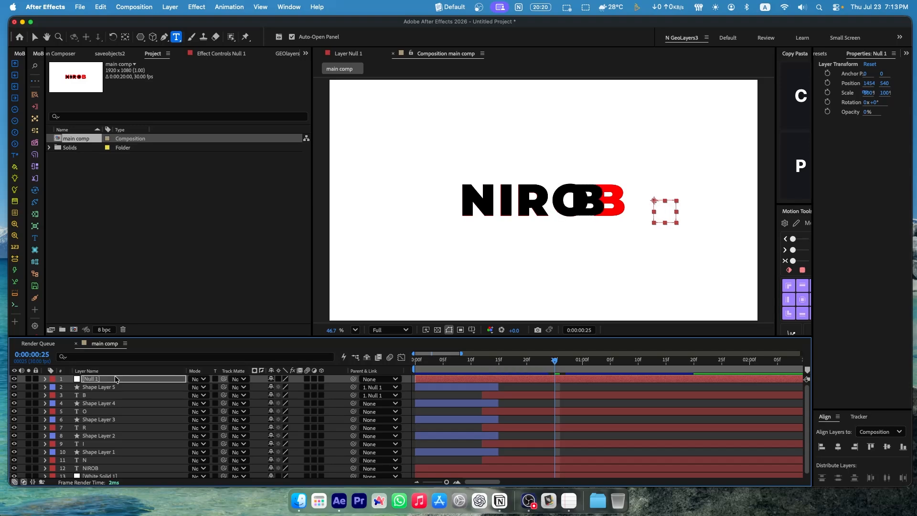
key(shift+Right)
key(shift+Right)
key(shift+Right)
key(shift+Right)
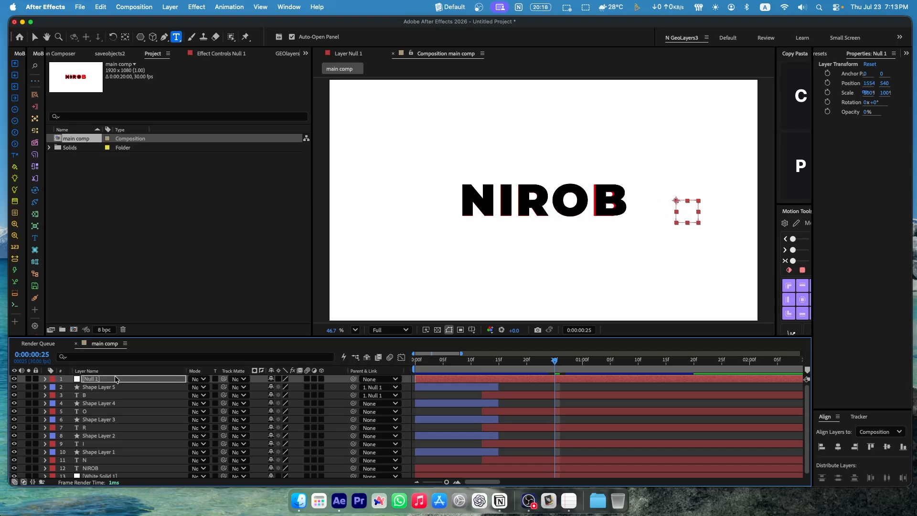
Fine-tune Null 1 about 6 px to the left so the black B covers the red B, and delete the null
key(Left)
key(Left)
key(Left)
key(Left)
key(Left)
key(Left)
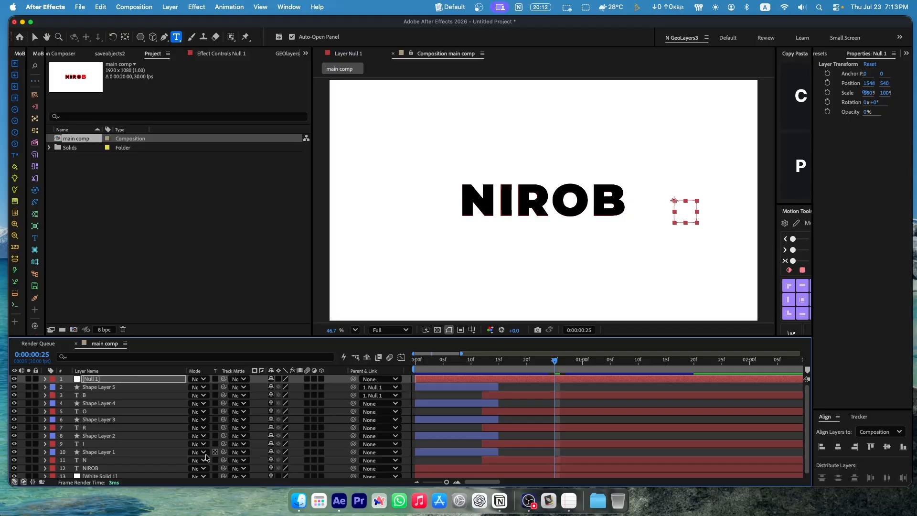
key(Left)
key(Left)
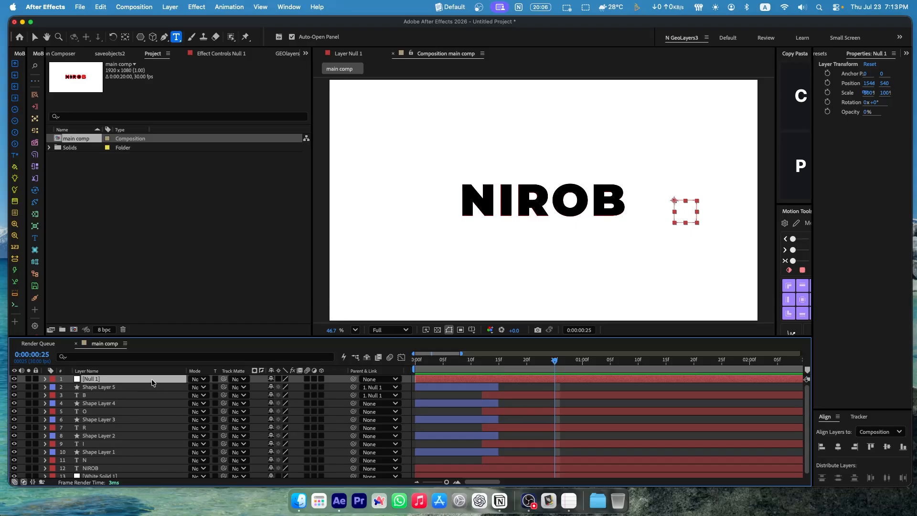
key(Delete)
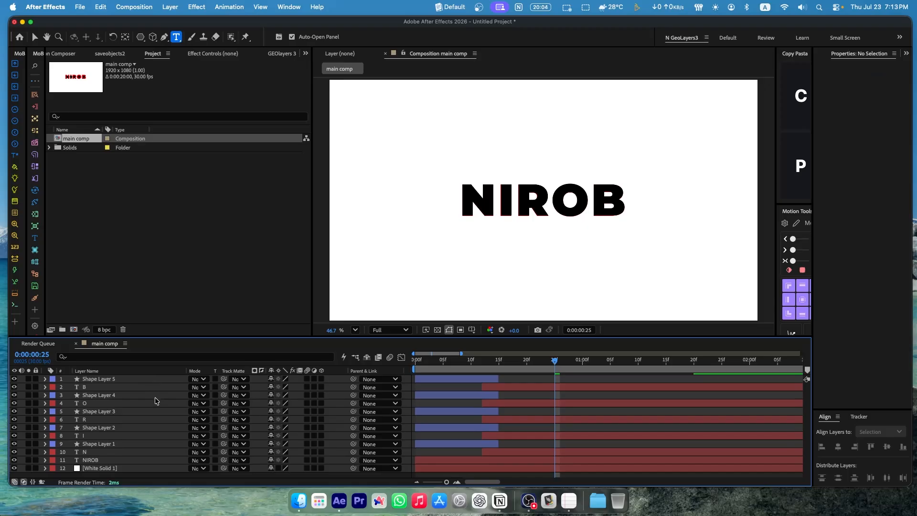
Compare the red title with the black letters by soloing its layer on and off, and delete the red title layer
click(98, 460)
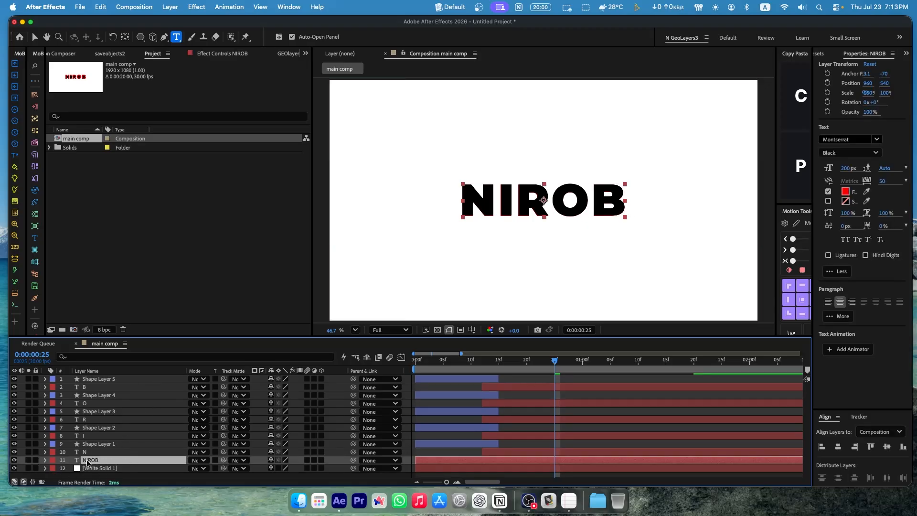
click(28, 460)
click(29, 460)
click(28, 460)
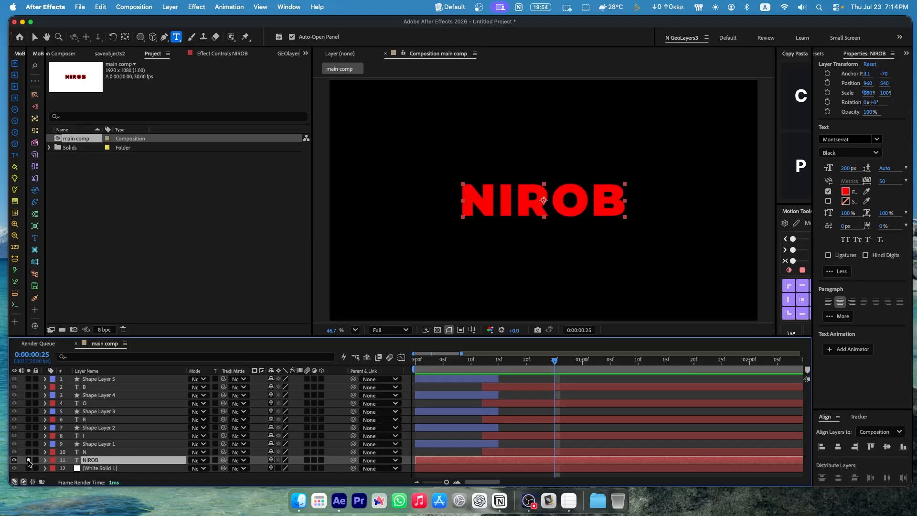
click(28, 461)
click(28, 461)
click(28, 460)
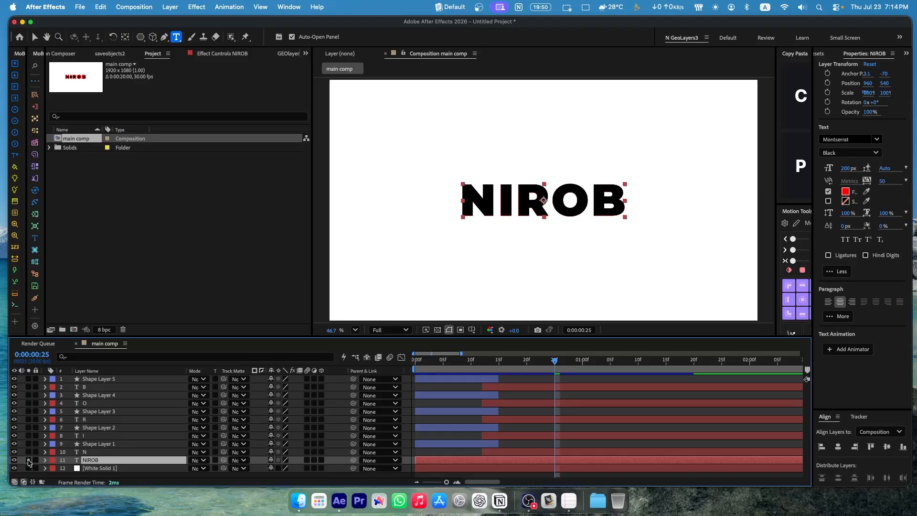
click(28, 461)
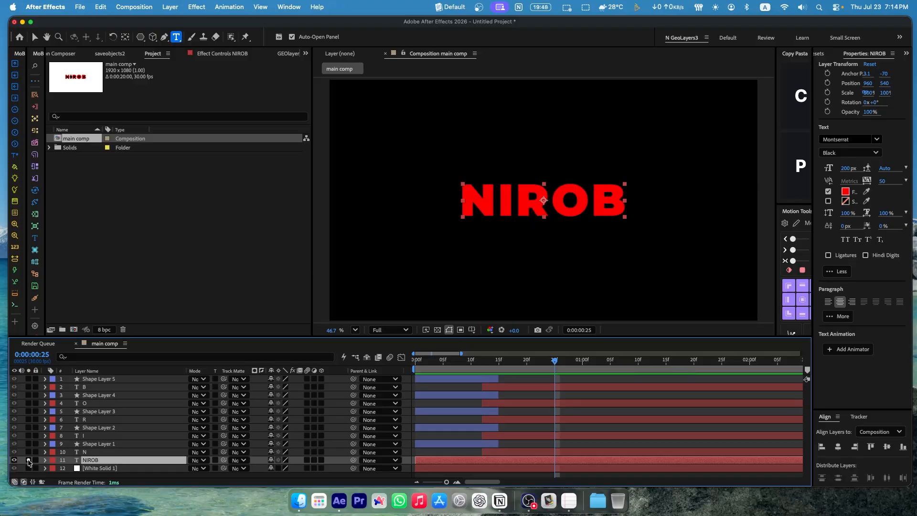
click(28, 460)
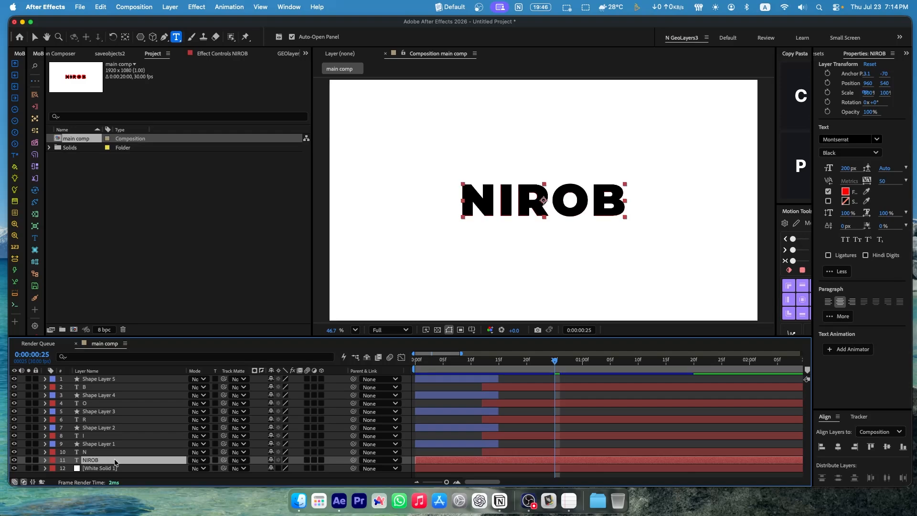
key(Delete)
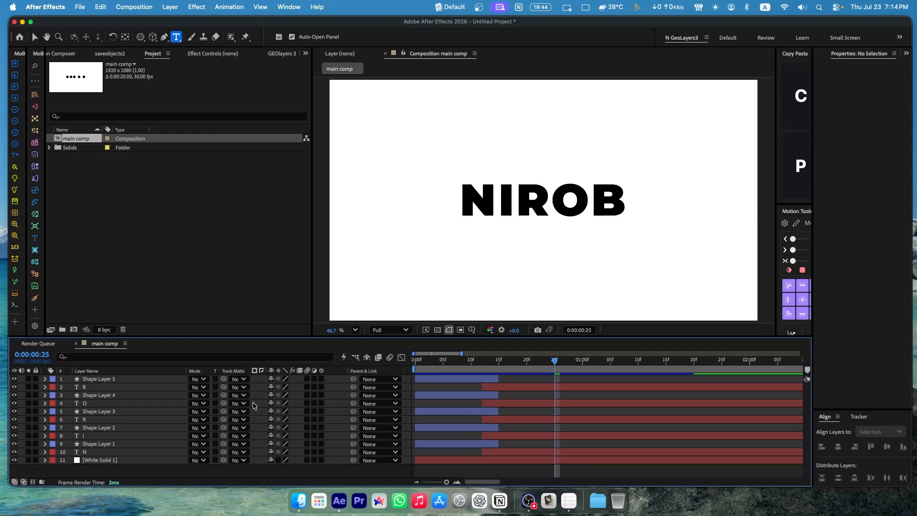
Preview the animation of all five letters and return to the first frame
key(space)
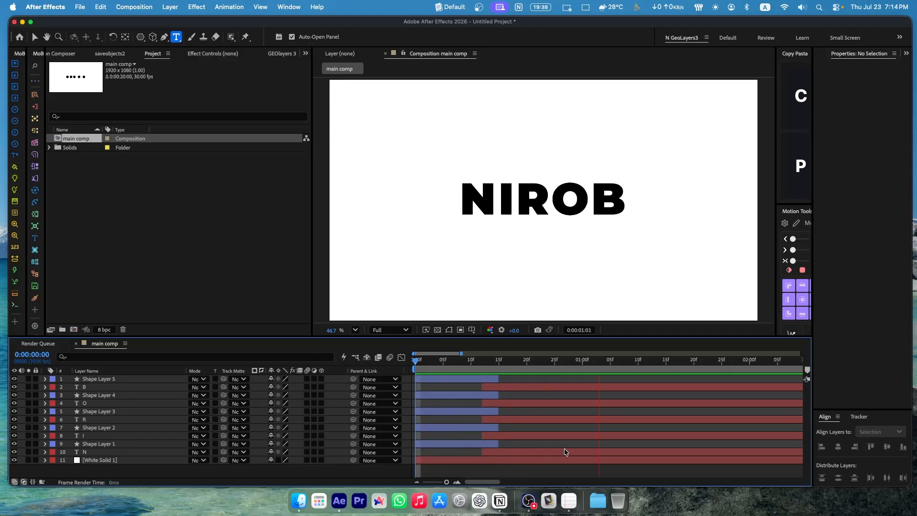
key(space)
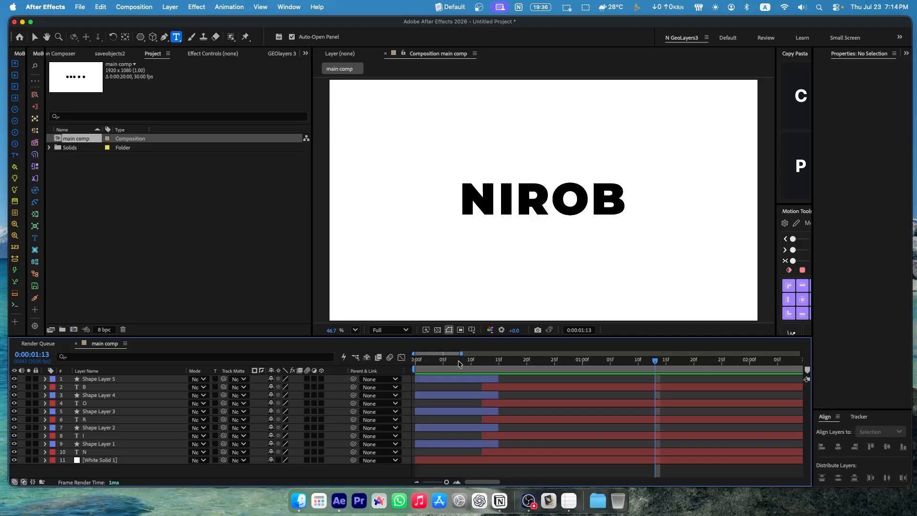
drag(461, 354, 473, 353)
key(Home)
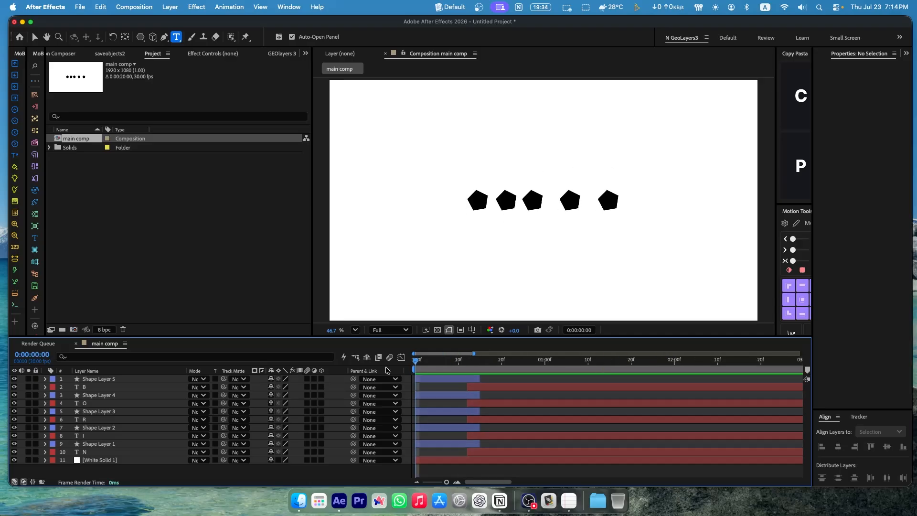
key(space)
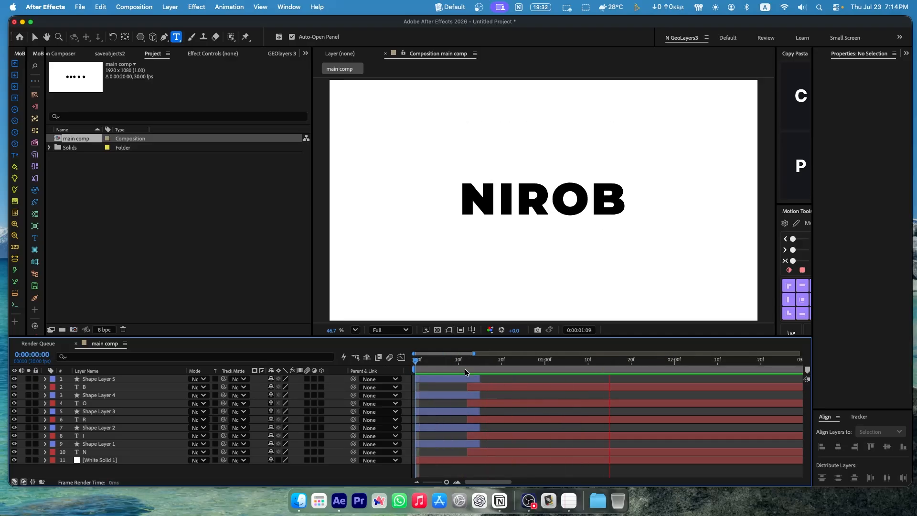
key(space)
key(space)
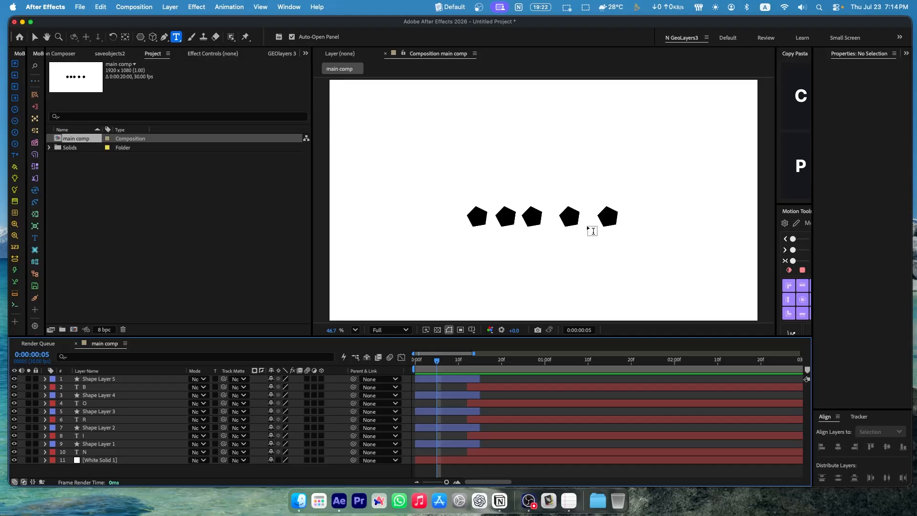
click(434, 362)
drag(435, 365, 414, 373)
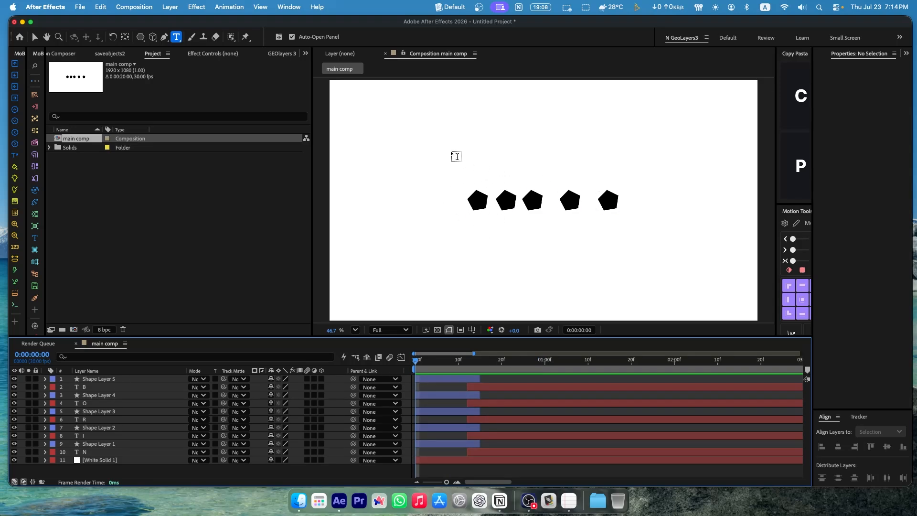
Select Shape Layers 1 to 5 and filter the timeline properties by "point" to expose the polygons' Points values
click(128, 379)
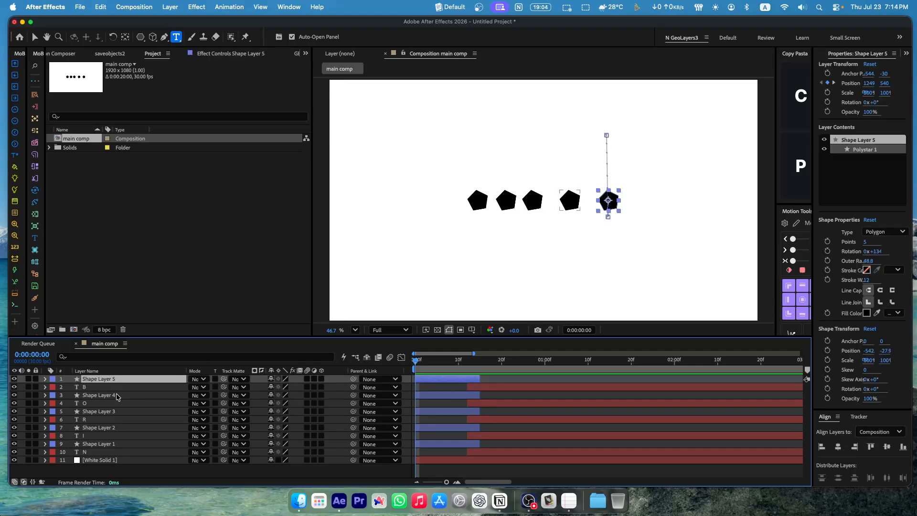
shift+click(117, 396)
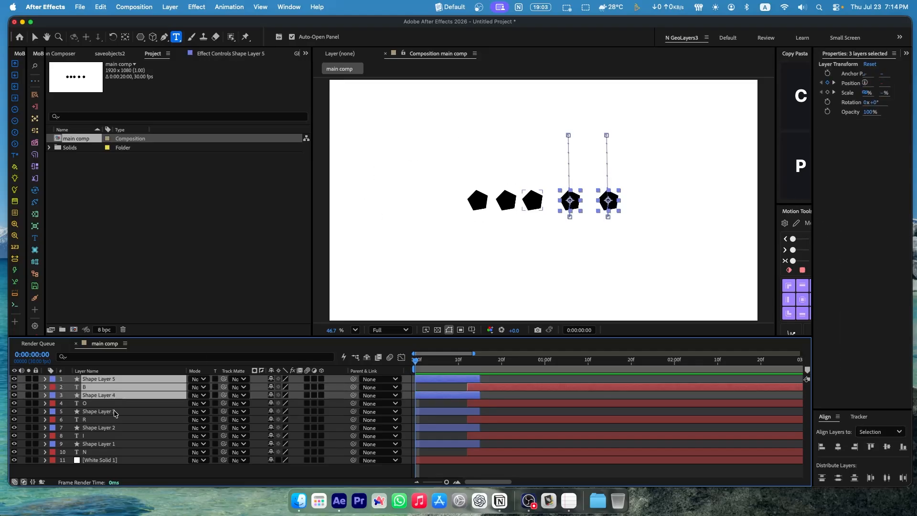
click(116, 380)
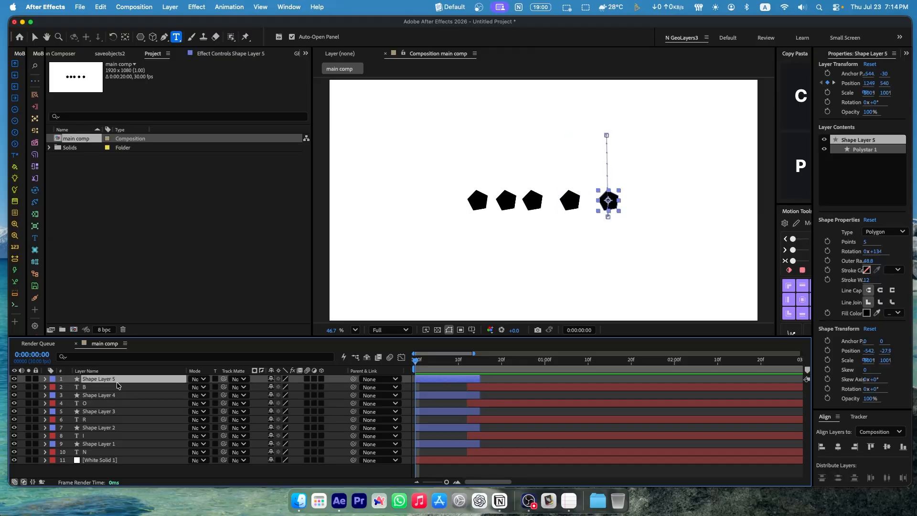
super+click(115, 397)
super+click(114, 413)
super+click(115, 428)
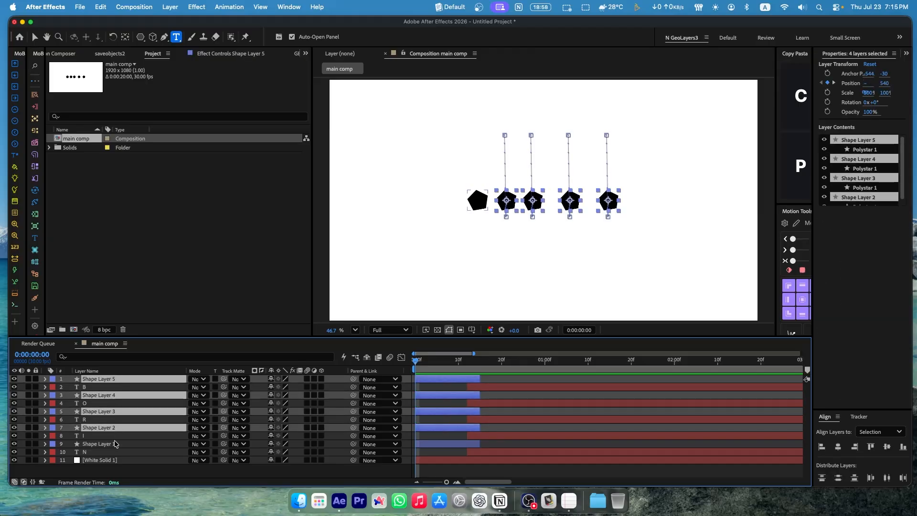
super+click(115, 444)
click(119, 357)
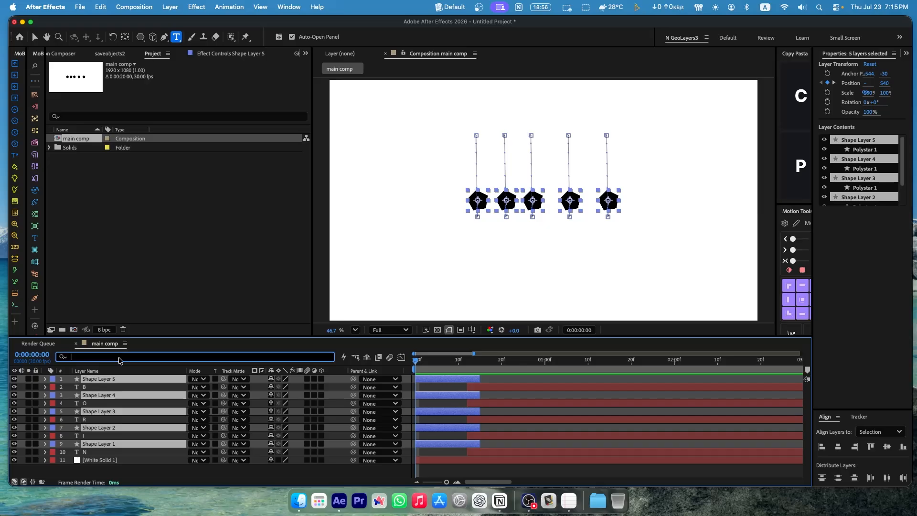
text(point)
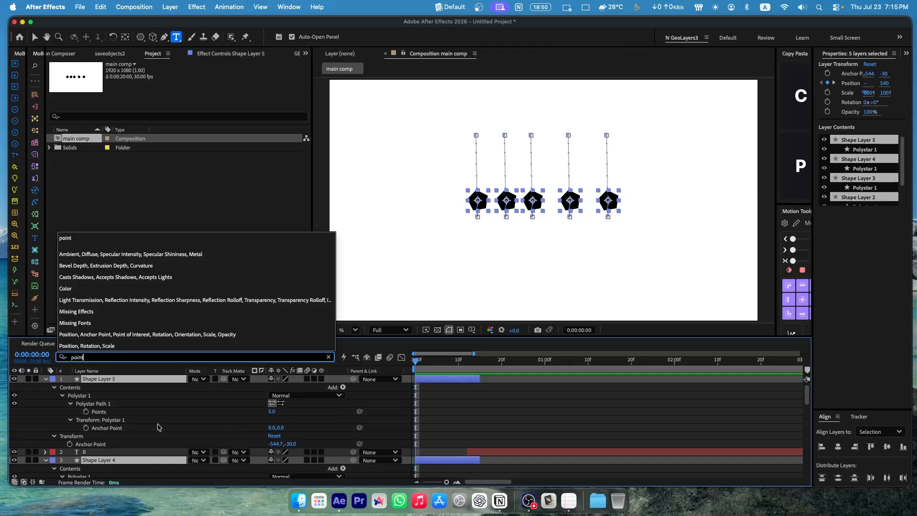
click(173, 416)
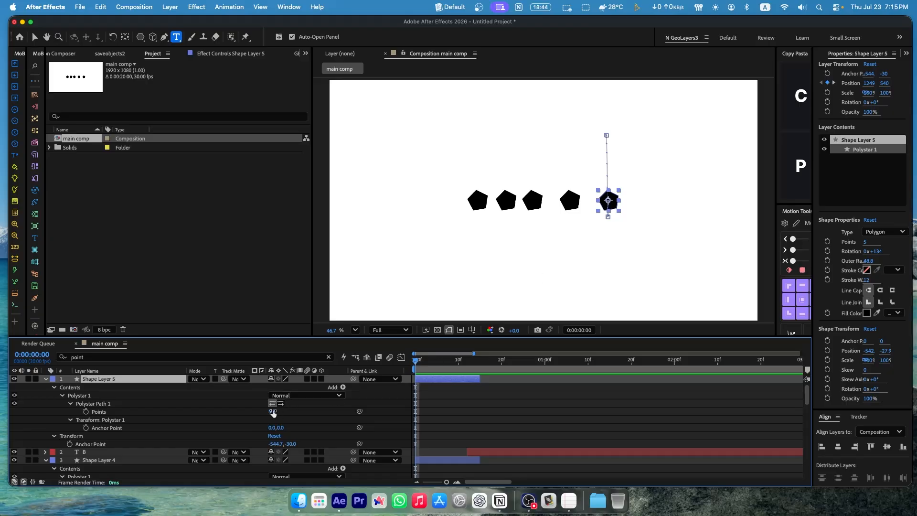
Turn Shape Layer 4's polygon into a triangle by setting its Points value to 3
scroll(163, 411, down, 3)
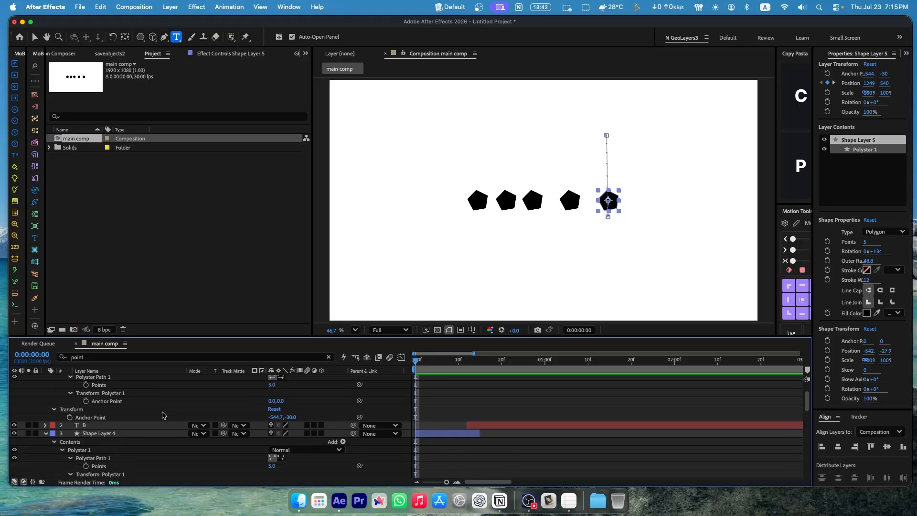
scroll(162, 444, down, 3)
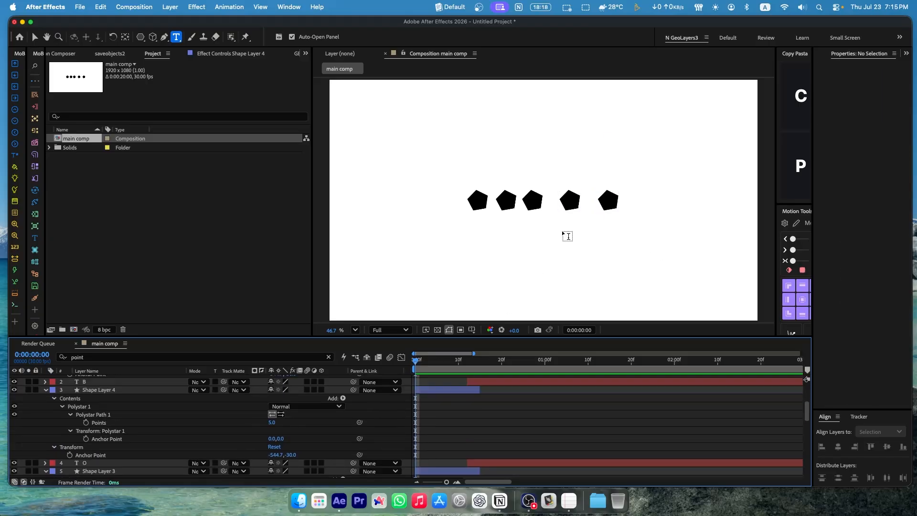
click(149, 391)
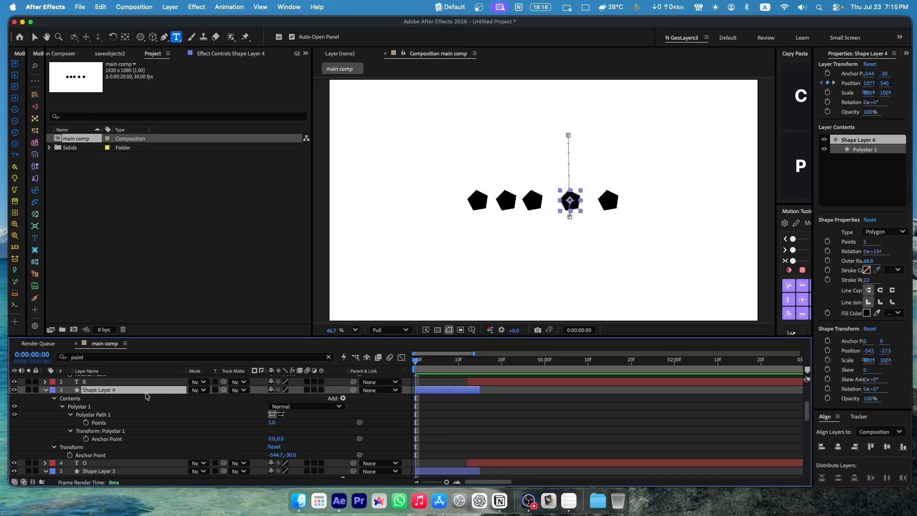
click(271, 423)
text(3)
click(228, 426)
Make Shape Layer 3's polygon look like a circle by setting its Points value to 44
scroll(139, 411, down, 5)
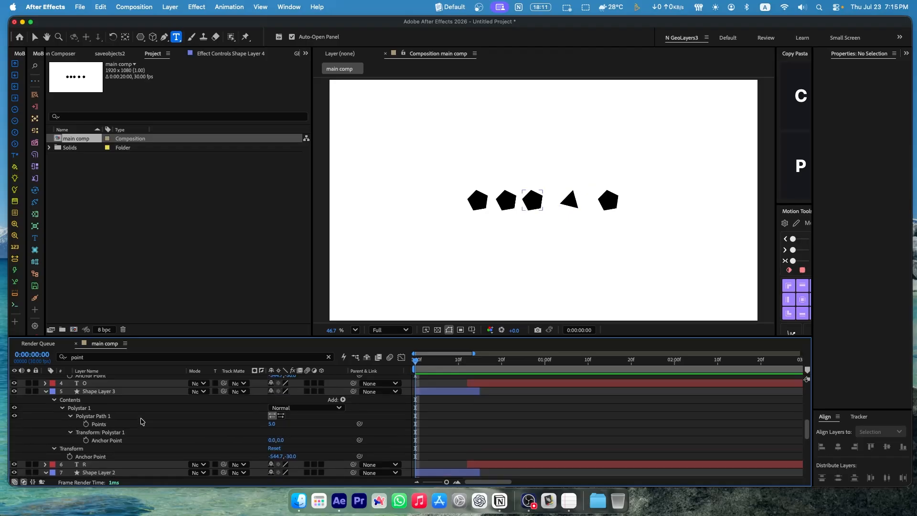
click(123, 391)
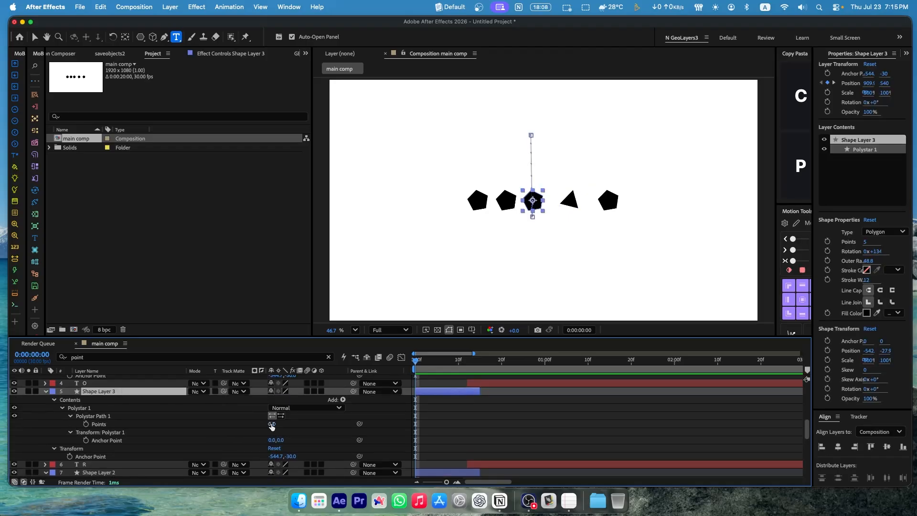
click(272, 426)
text(30)
key(Return)
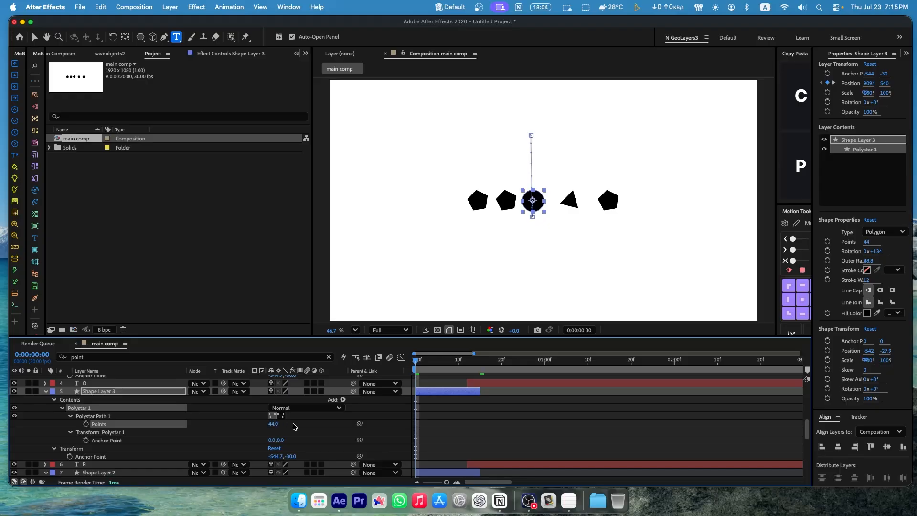
click(303, 424)
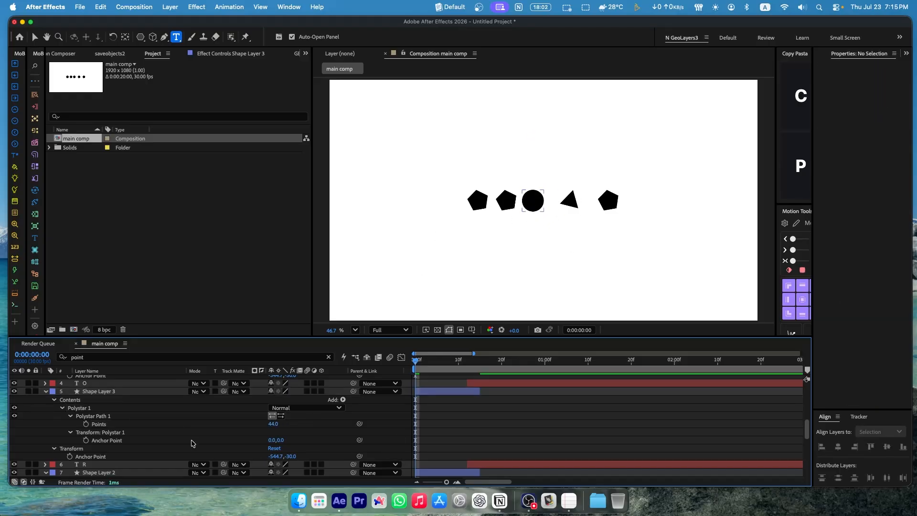
Turn Shape Layer 2's polygon into a hexagon by setting its Points value to 6
scroll(133, 446, down, 3)
click(137, 451)
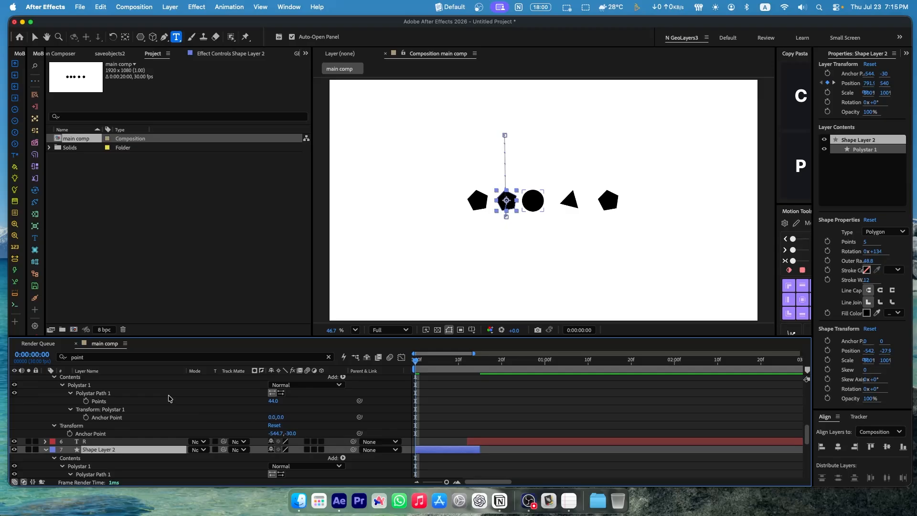
scroll(140, 449, down, 3)
click(273, 437)
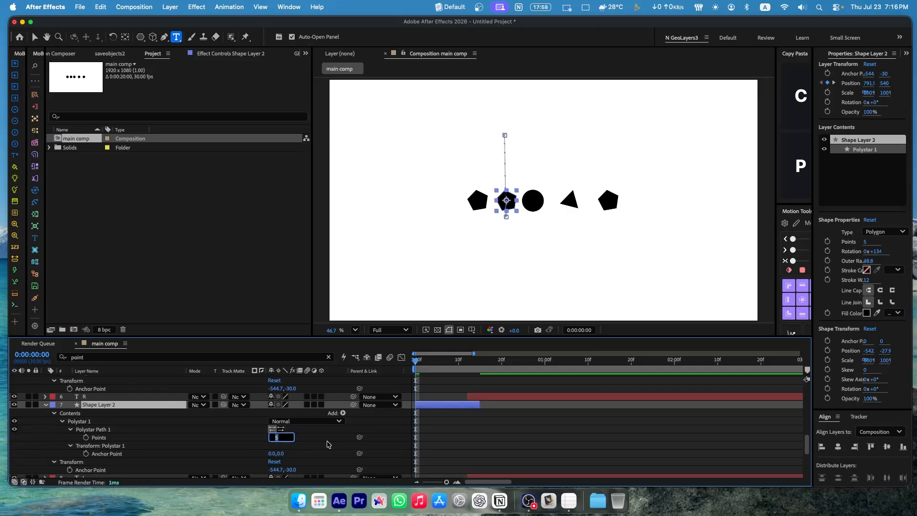
text(6)
click(211, 432)
Set the Points value of Shape Layer 1's polygon to 4 and preview the animation with the new shapes
scroll(215, 431, down, 5)
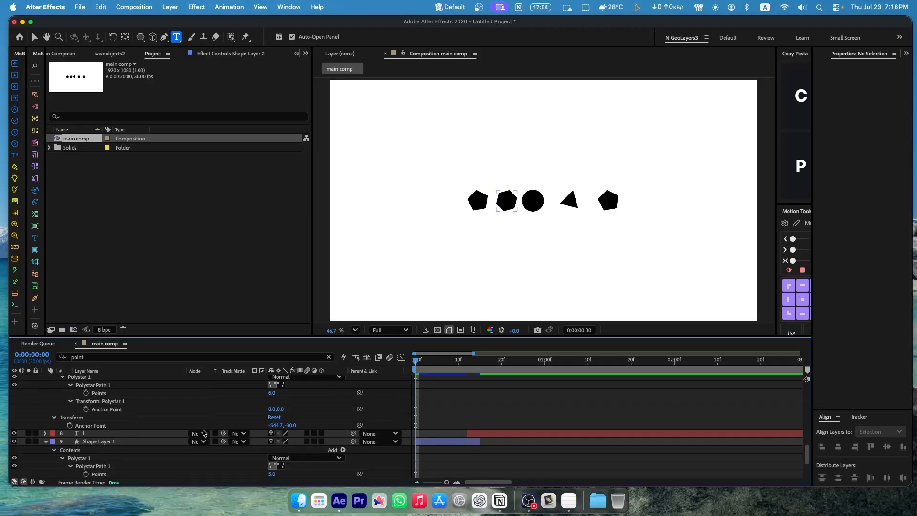
scroll(191, 458, down, 1)
click(272, 463)
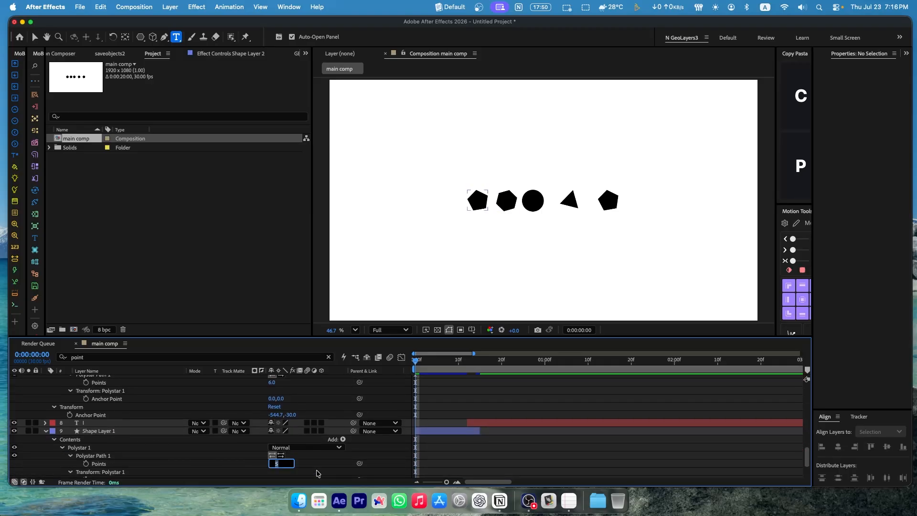
key(Return)
key(space)
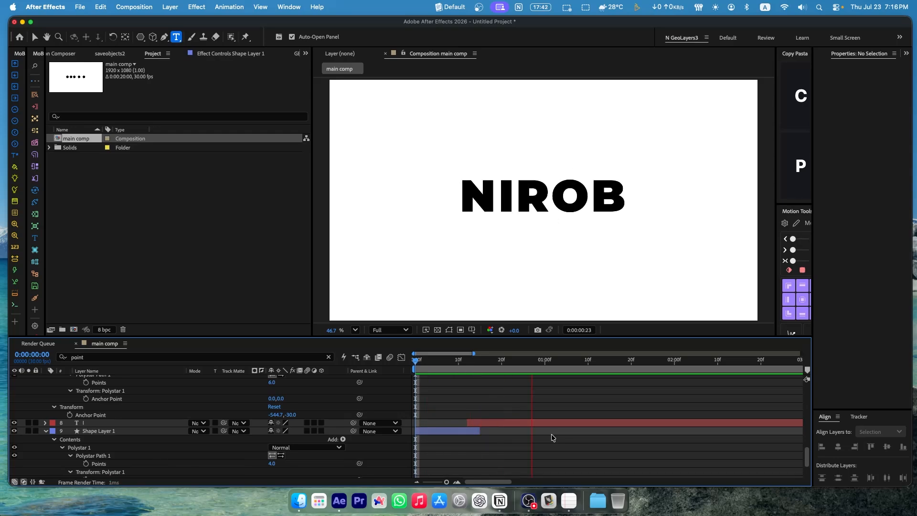
key(space)
Collapse the expanded properties of Shape Layers 1 to 5 in the timeline
scroll(102, 429, up, 5)
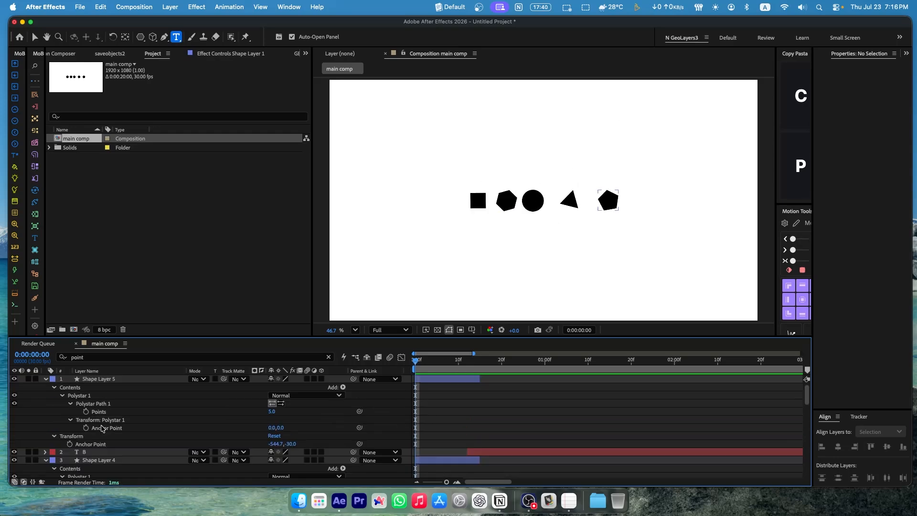
click(45, 379)
click(45, 395)
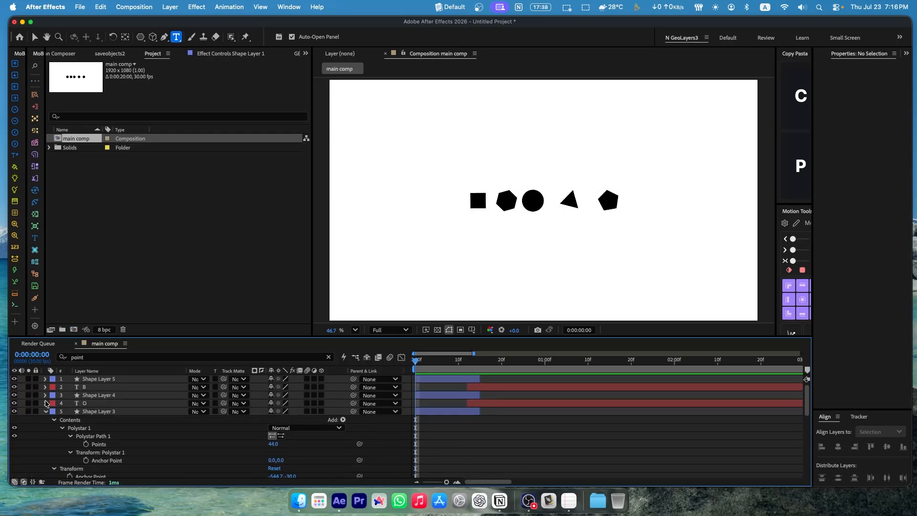
click(45, 412)
click(46, 428)
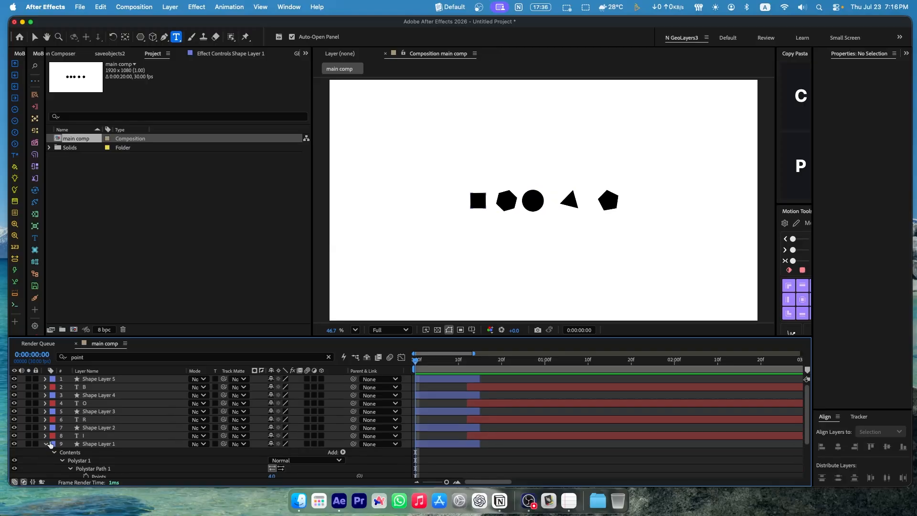
click(45, 445)
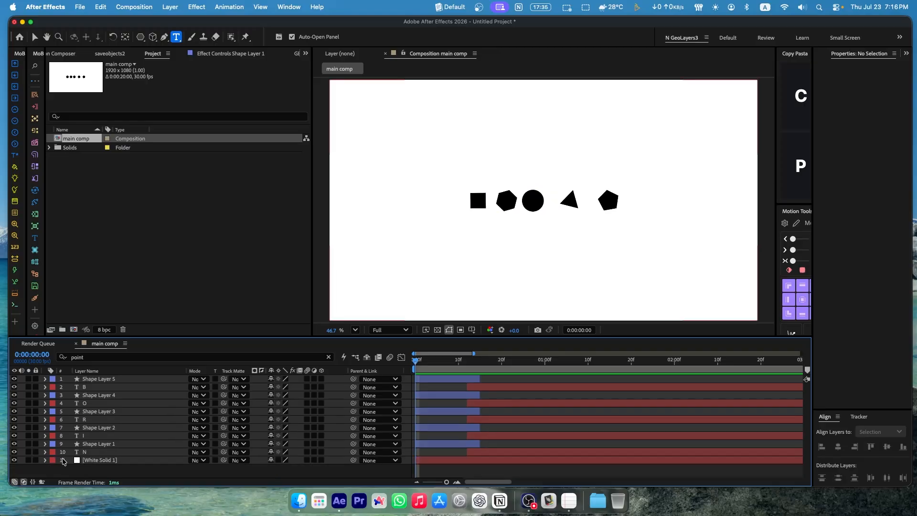
Offset Shape Layers 2 to 5 together with their letter layers so that these shape layers start at frame 2
click(424, 362)
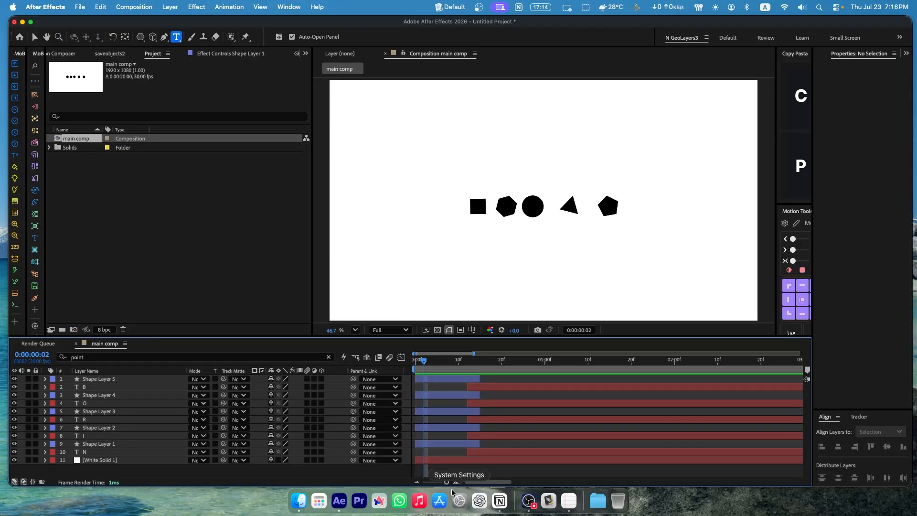
drag(447, 481, 448, 481)
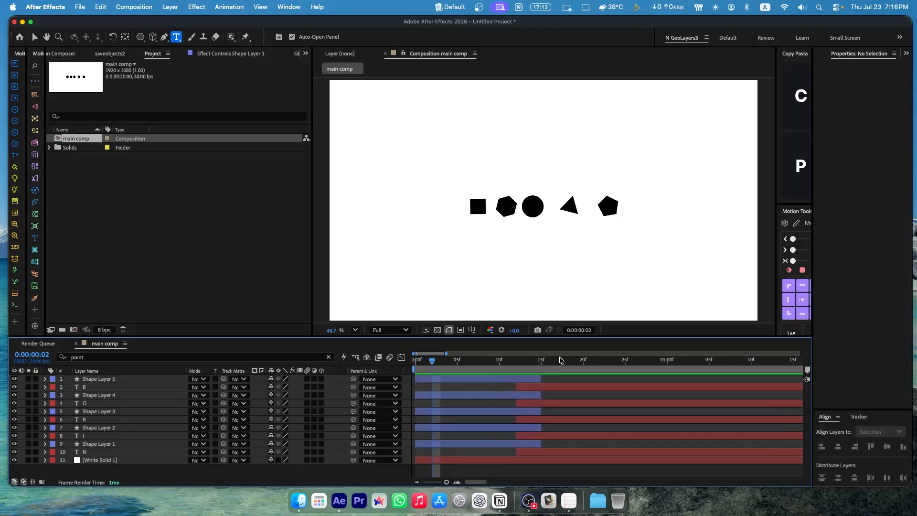
drag(430, 363, 409, 363)
click(535, 451)
click(475, 437)
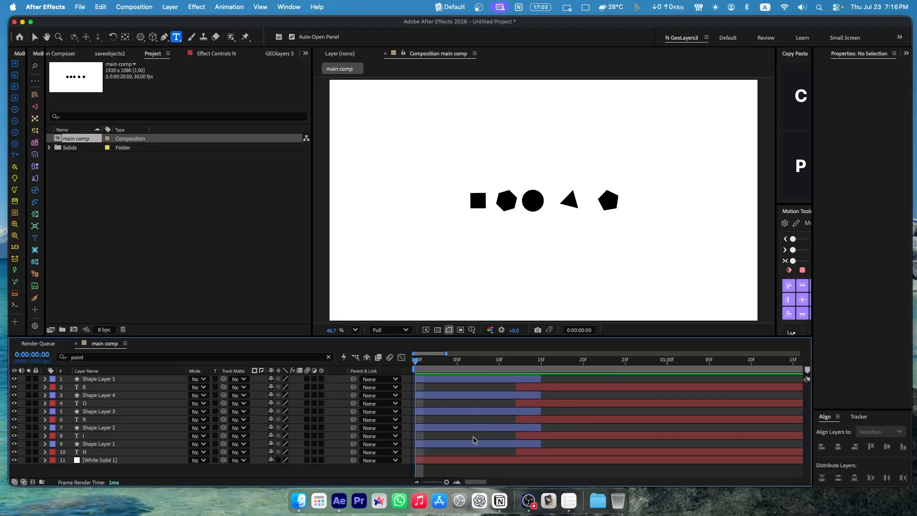
click(536, 437)
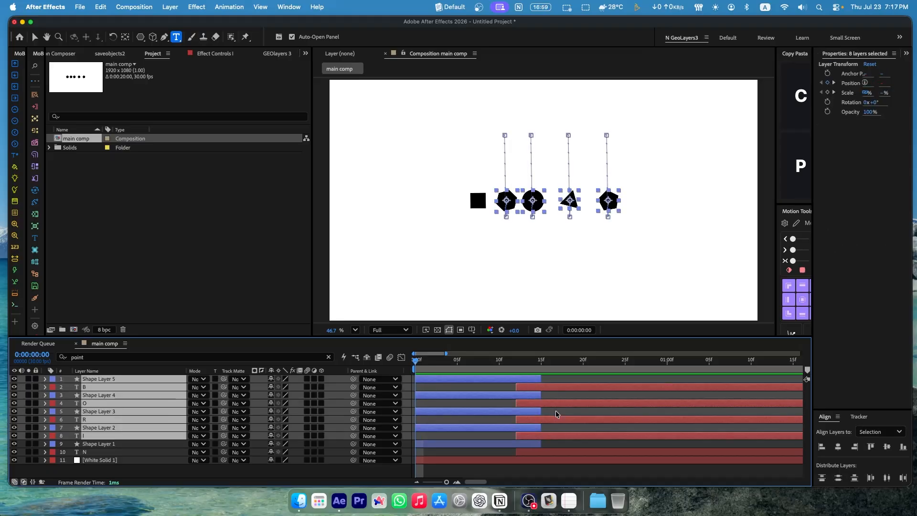
drag(495, 428, 500, 427)
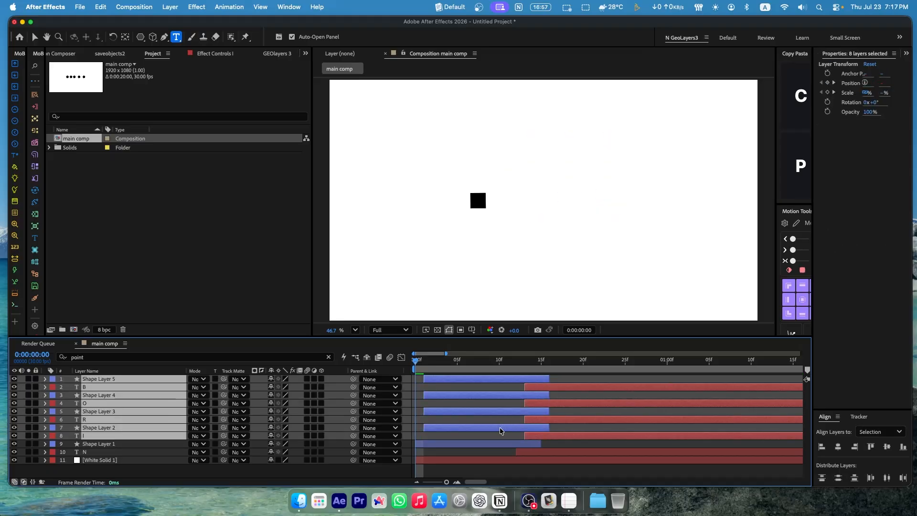
drag(415, 361, 432, 361)
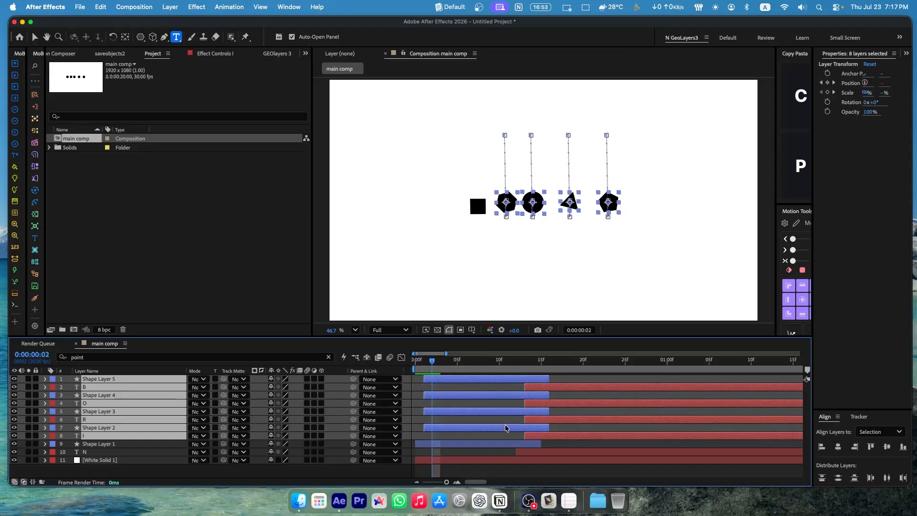
key(alt+Page_Down)
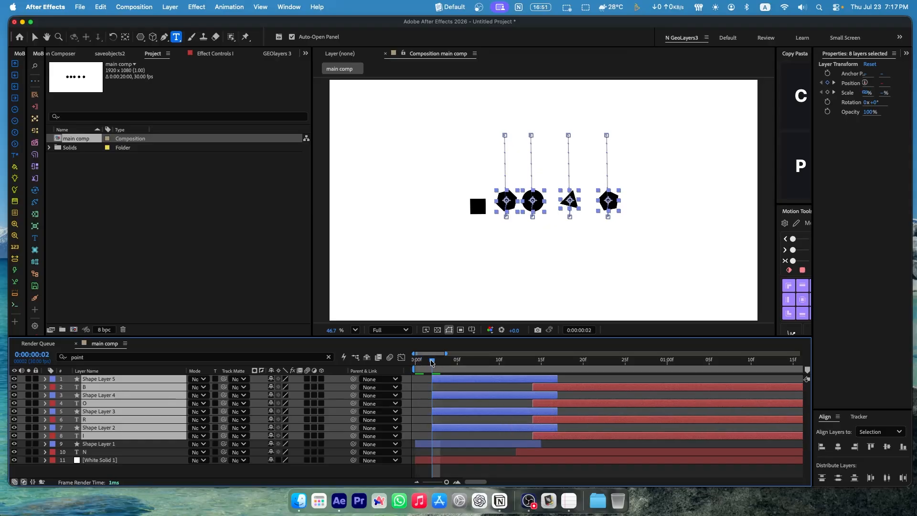
Shift Shape Layers 3 to 5 together with their letter layers so that these shape layers start at frame 4
drag(431, 362, 449, 362)
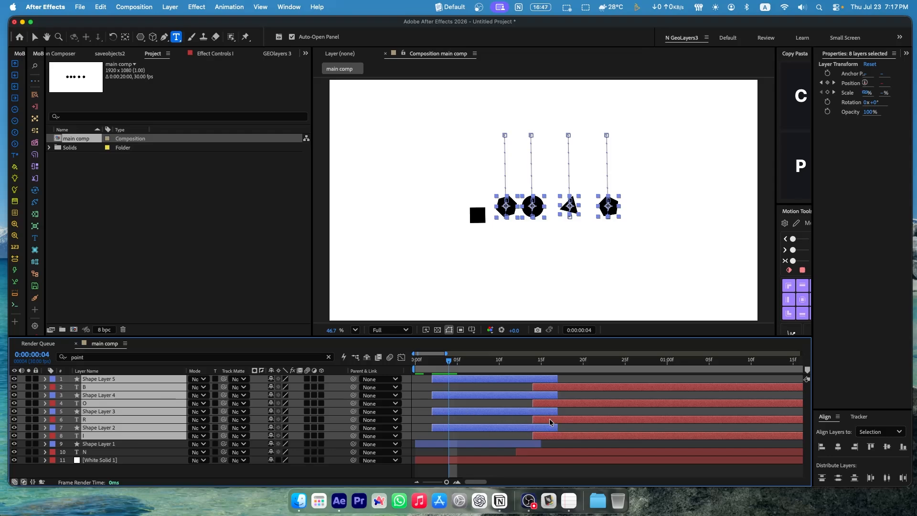
click(520, 420)
click(553, 420)
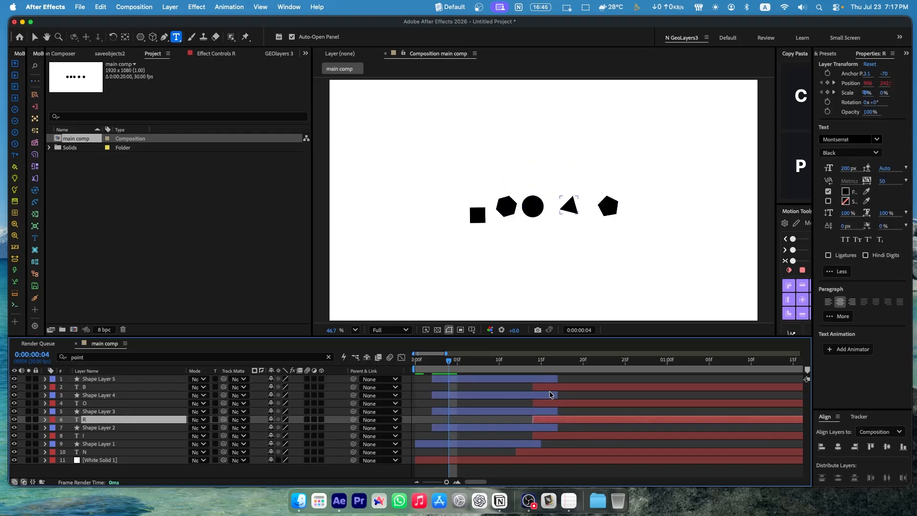
shift+click(550, 380)
drag(464, 396, 472, 396)
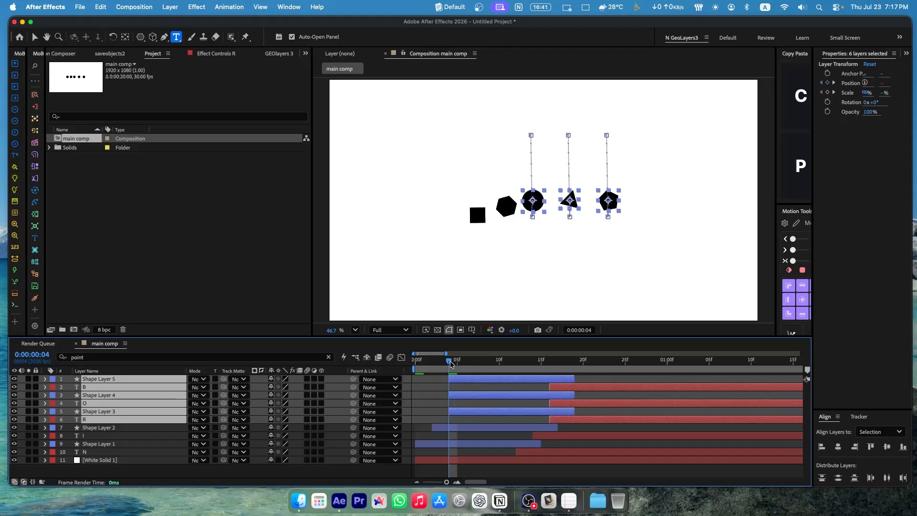
Shift Shape Layers 4 and 5 together with their letter layers so that both shape layers start at frame 6
drag(451, 364, 465, 364)
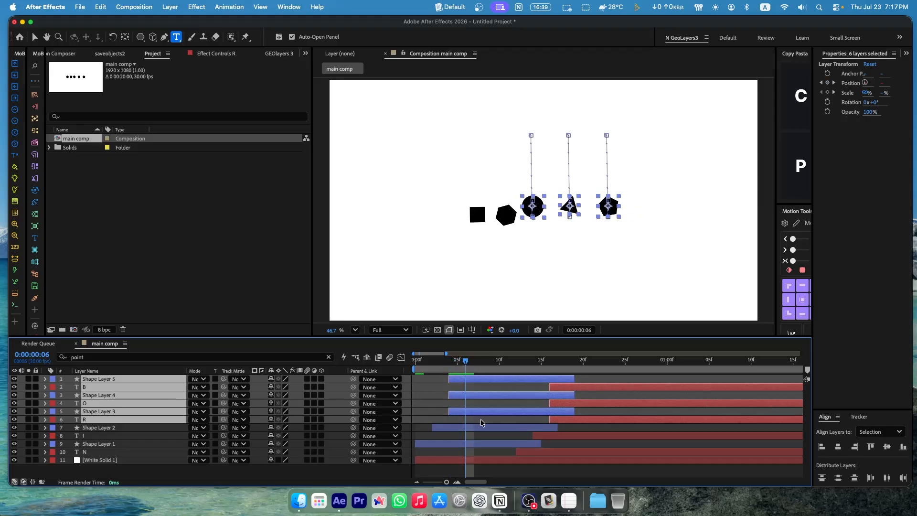
click(554, 401)
shift+click(545, 376)
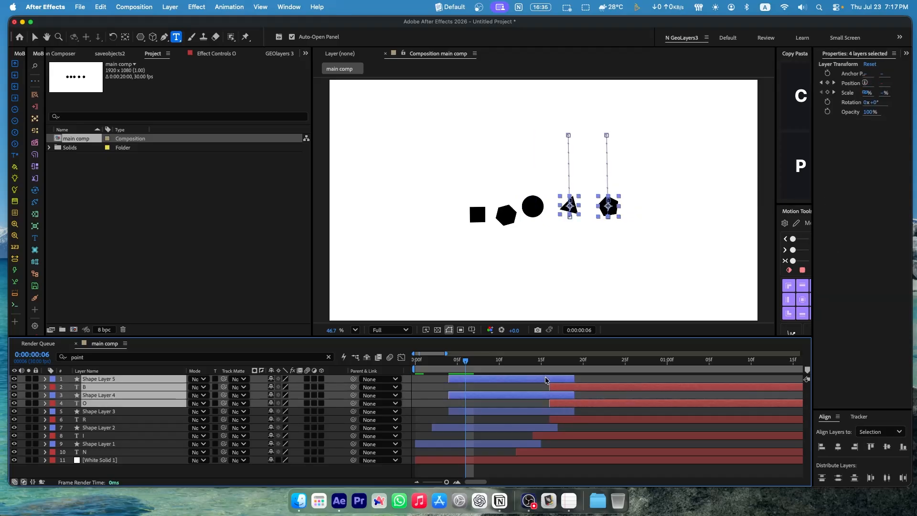
key([)
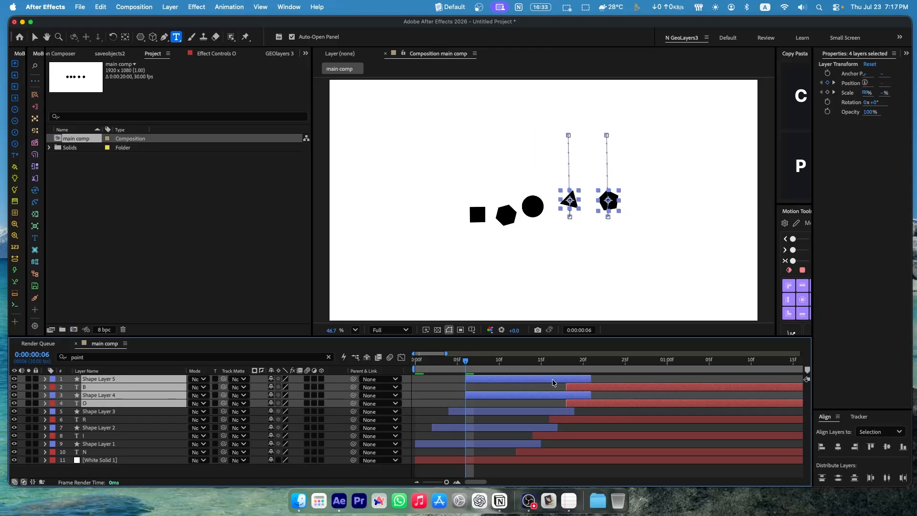
Shift Shape Layer 5 and the B letter layer so that Shape Layer 5 starts at frame 8
drag(466, 362, 483, 362)
click(537, 399)
click(570, 387)
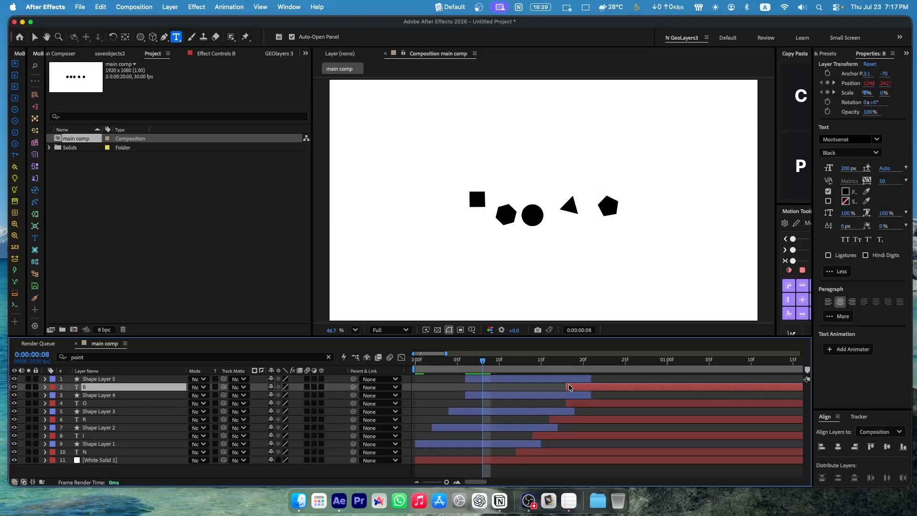
shift+click(565, 379)
drag(485, 364, 501, 380)
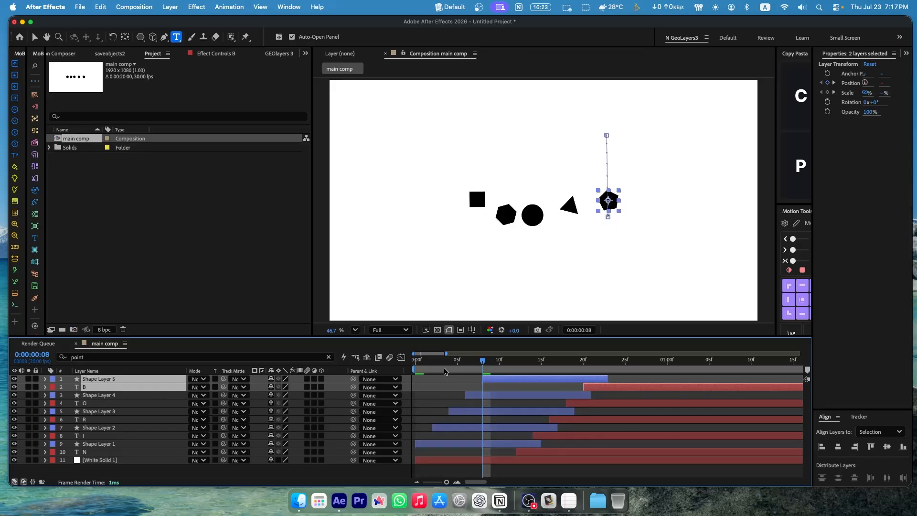
Preview the staggered animation, return to the first frame and select Shape Layer 1
key(space)
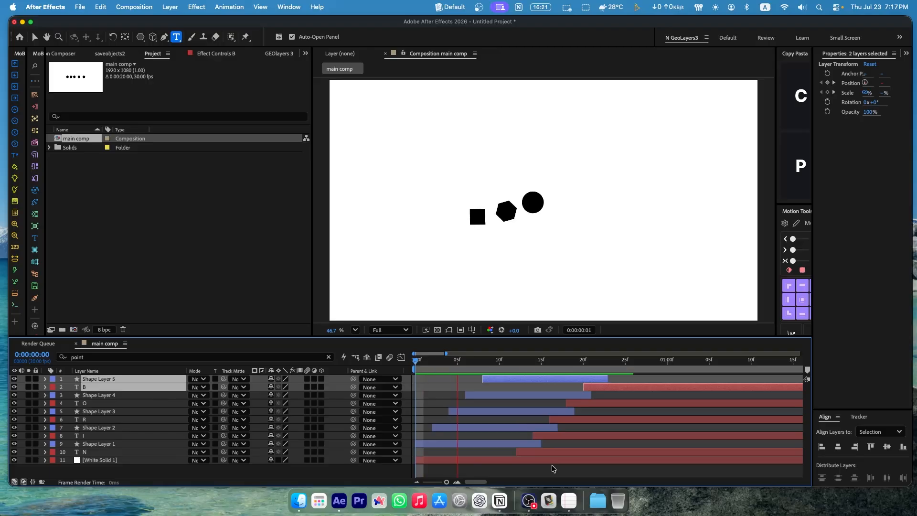
key(space)
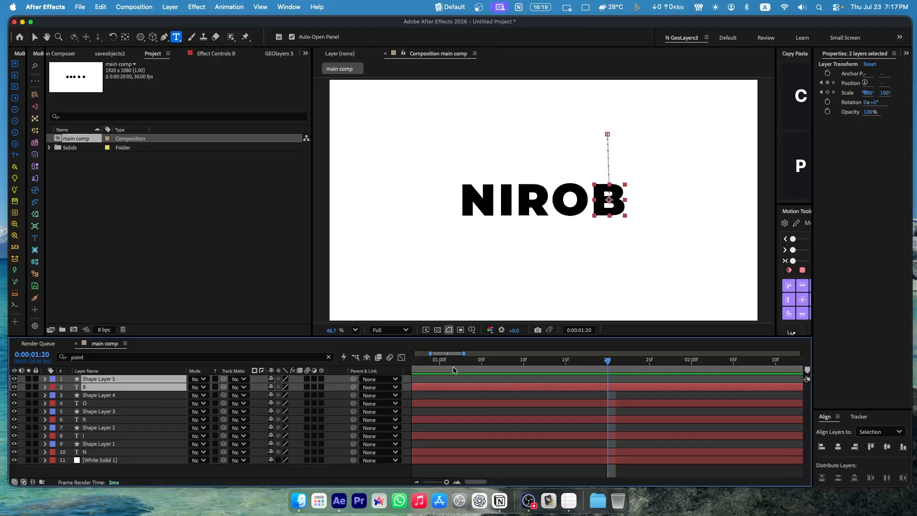
key(space)
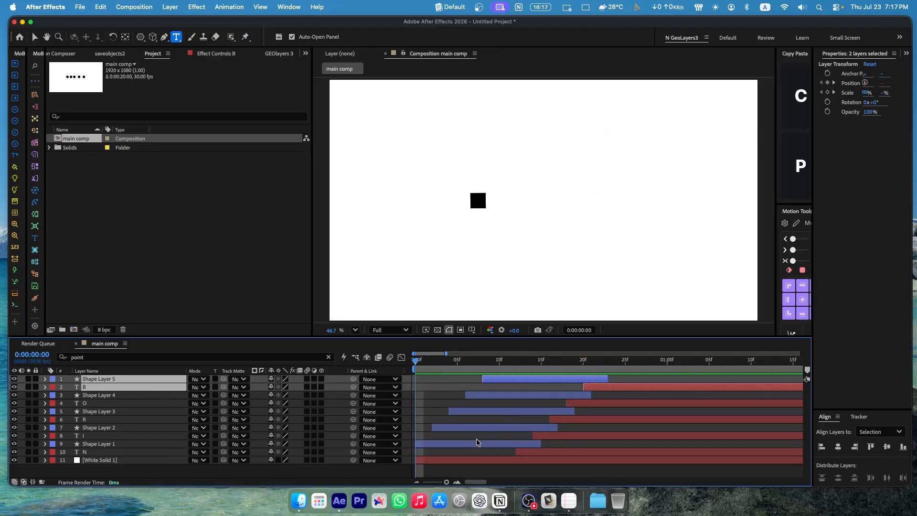
click(449, 442)
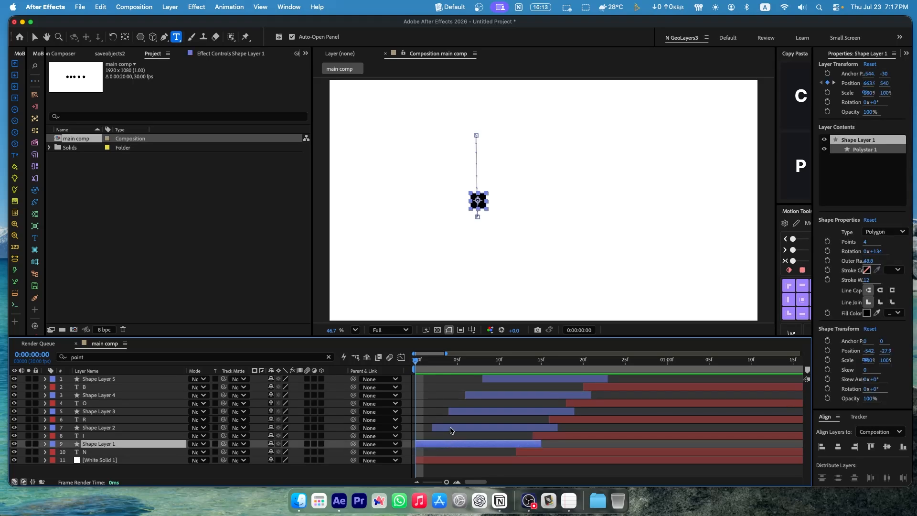
Extend the starts of Shape Layers 1 to 5 back to the composition's first frame, keeping their animation timing
super+click(450, 427)
super+click(453, 411)
super+click(473, 396)
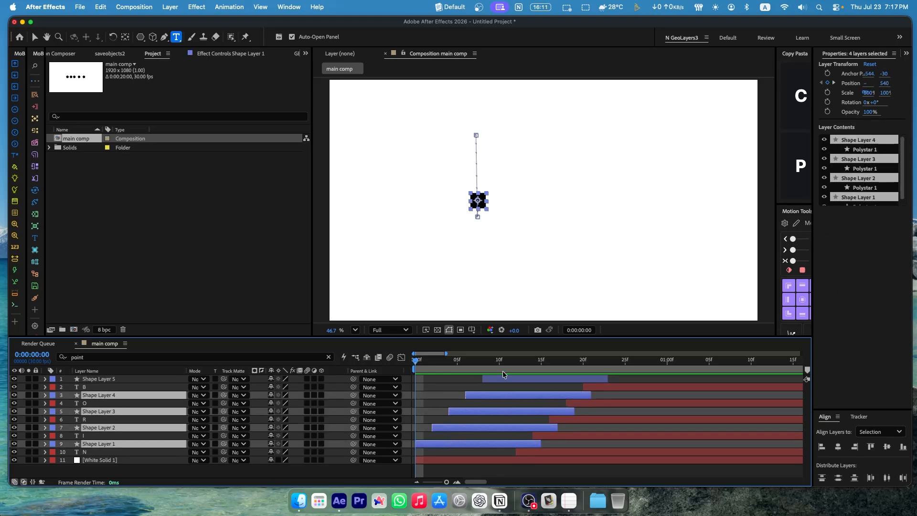
super+click(499, 380)
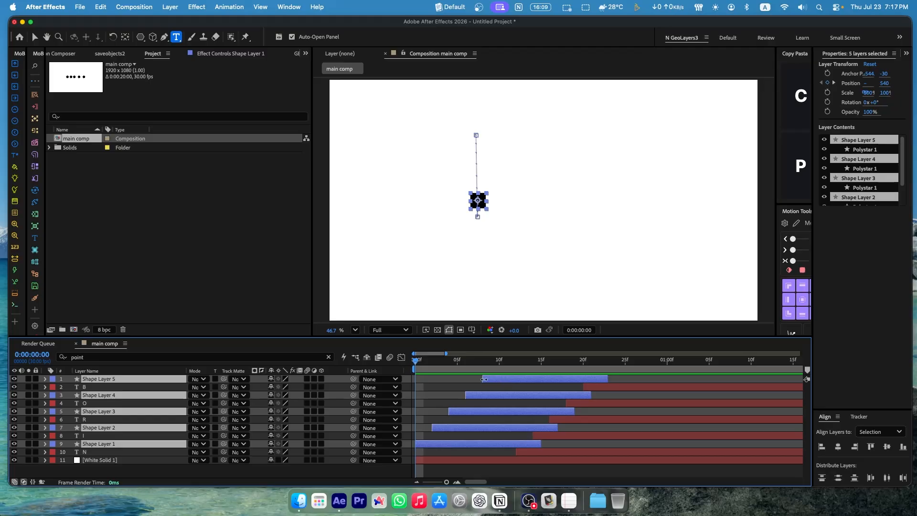
drag(483, 378, 420, 380)
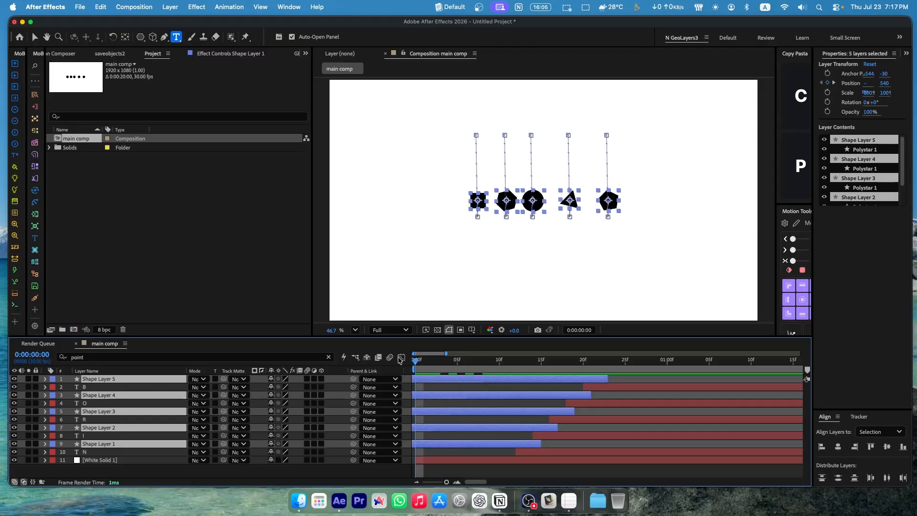
click(523, 405)
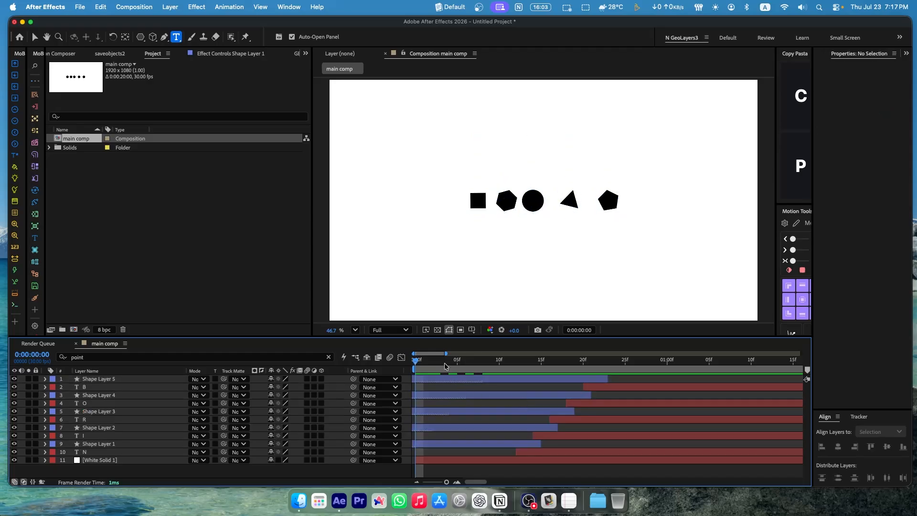
Widen the visible timeline range and preview the staggered shape-to-letter animation from the first frame
drag(446, 354, 479, 353)
key(space)
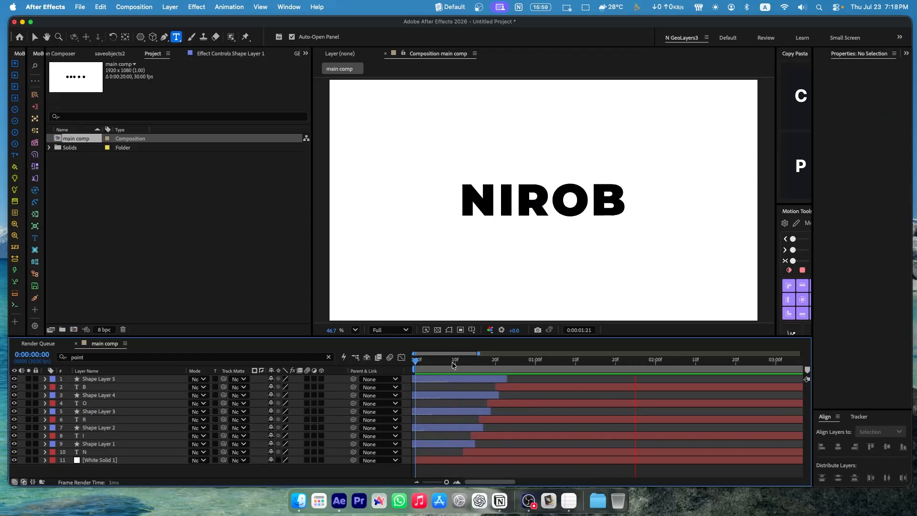
key(space)
key(space)
key(space)
key(Home)
key(space)
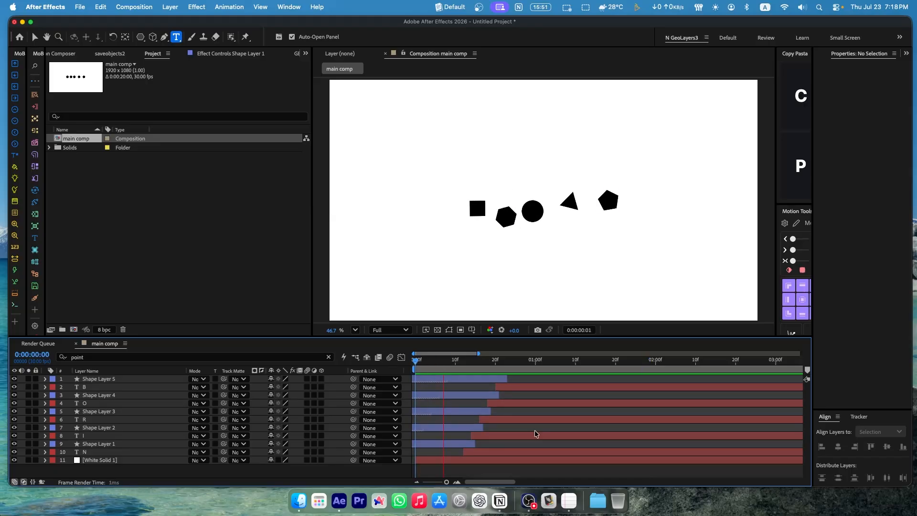
key(space)
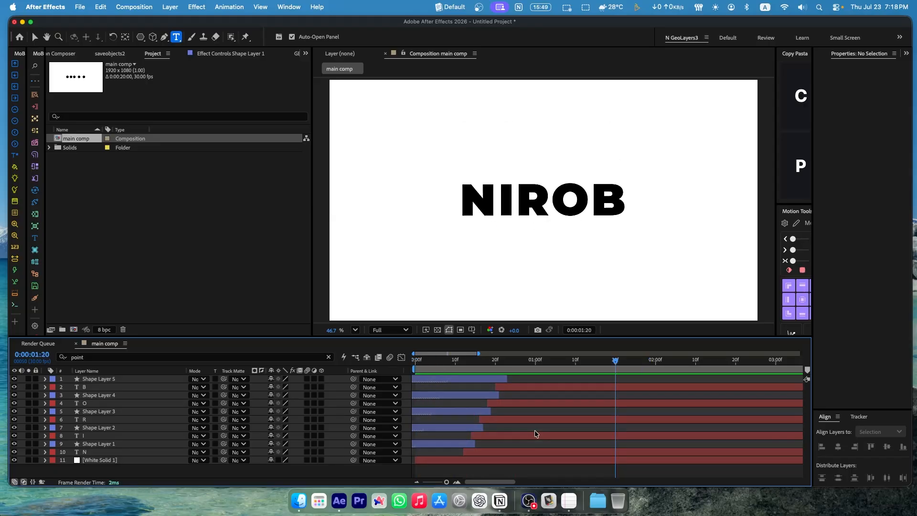
Set the fill color of Shape Layer 5's polygon to red (E90000) and return to the first frame
click(423, 379)
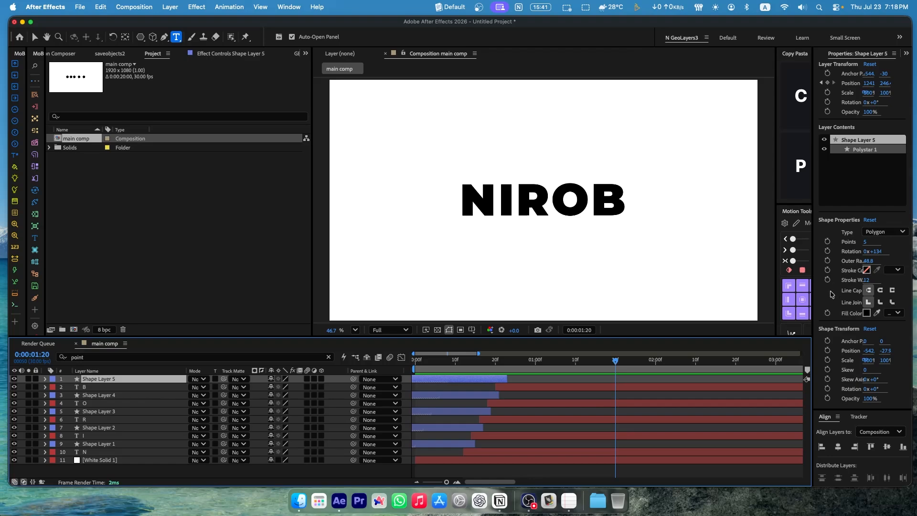
click(866, 312)
click(139, 182)
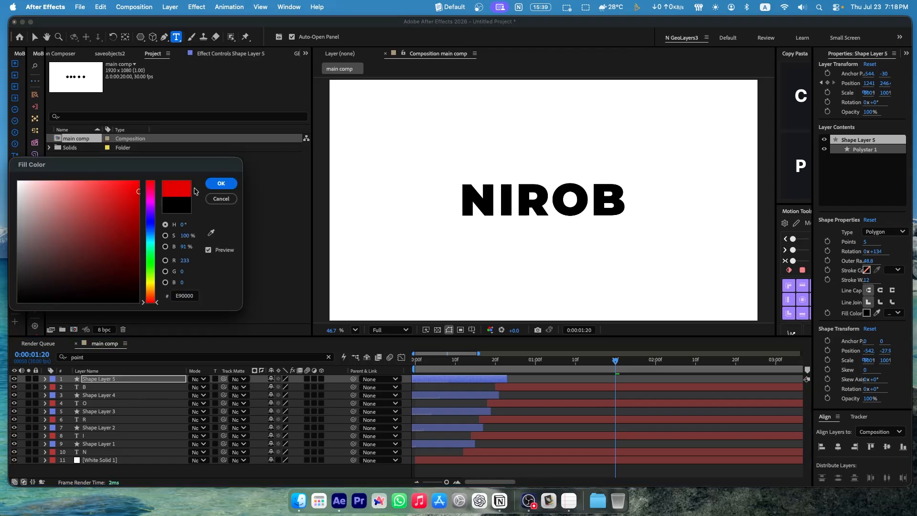
click(221, 184)
key(Home)
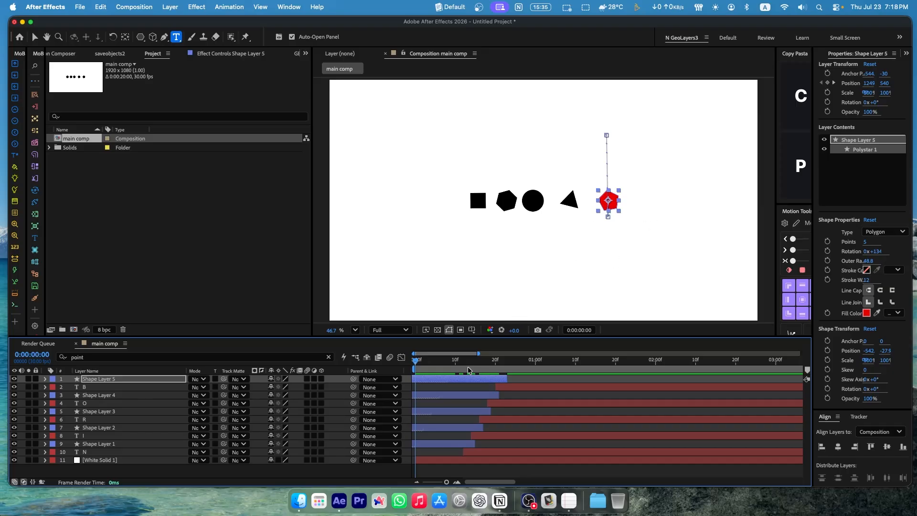
Play through the recolored animation, move the playhead to frame 24 and select the B letter layer
click(449, 366)
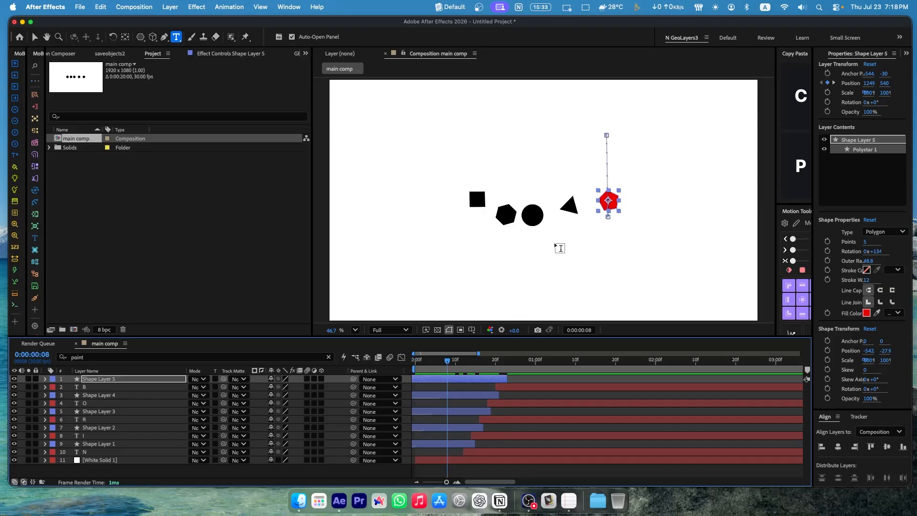
key(space)
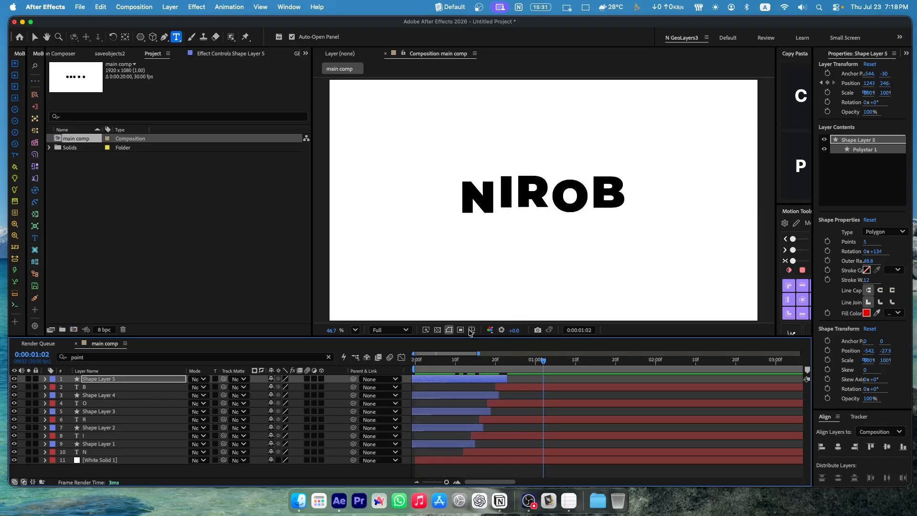
mouse_move(506, 364)
mouse_down()
mouse_move(492, 364)
mouse_move(511, 364)
mouse_up()
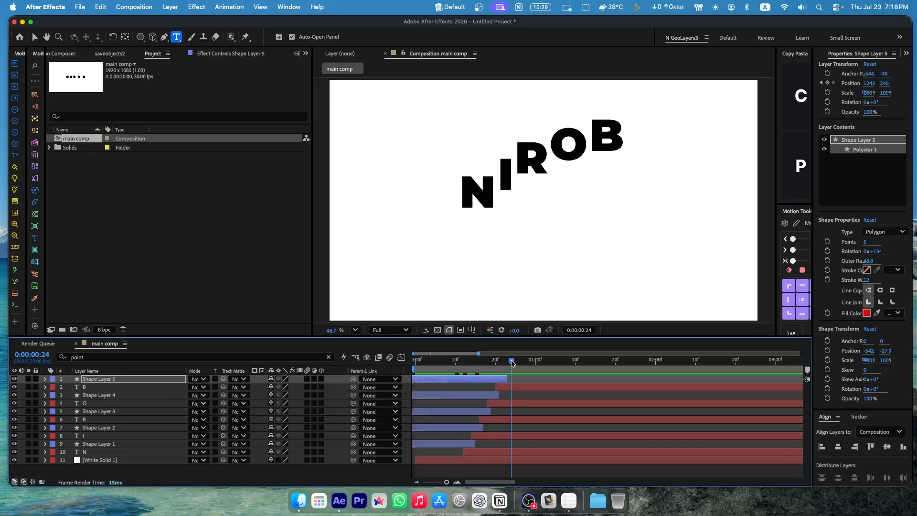
click(530, 388)
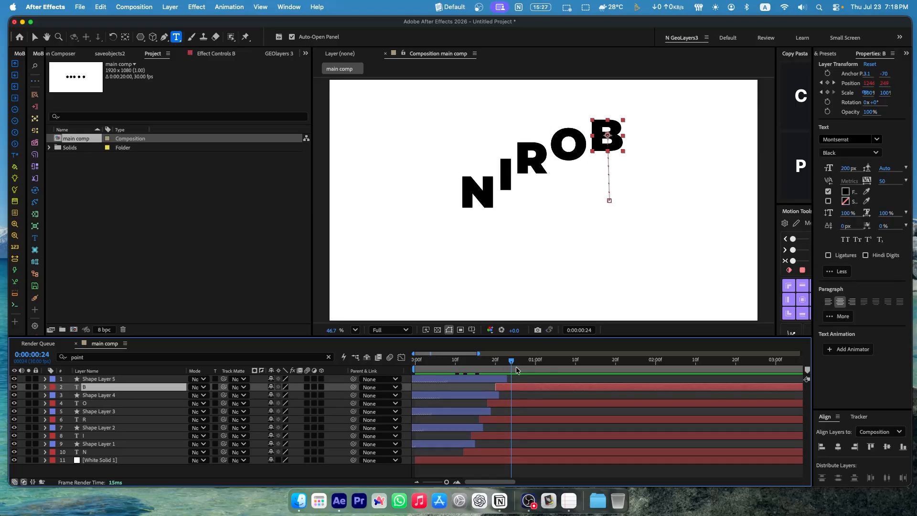